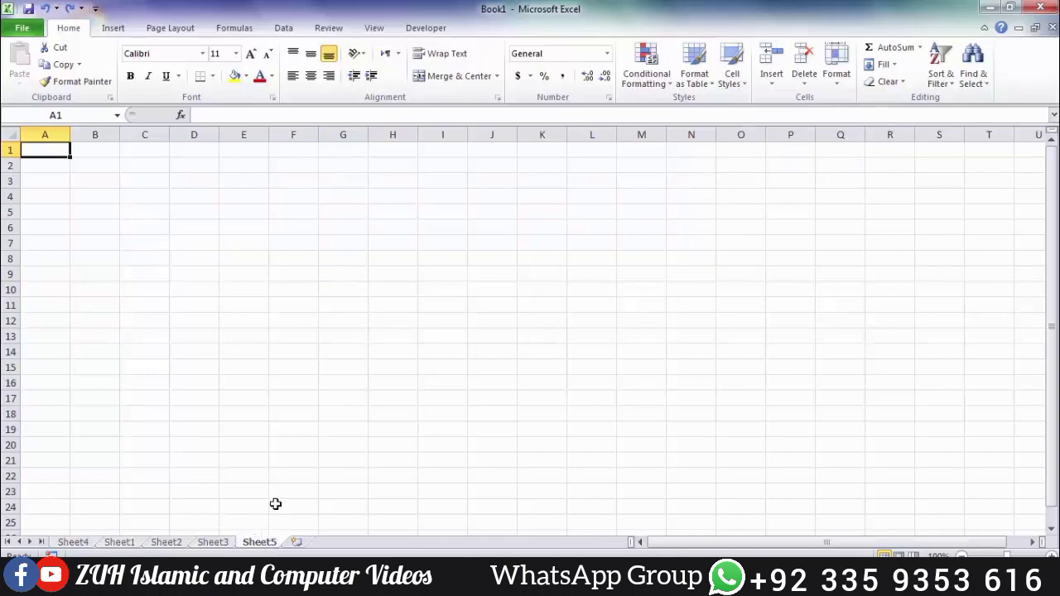
Step: Add Sheet6 and Sheet7 to the workbook, then go back to Sheet1
{"action": "left_click", "coordinate": [300, 543]}
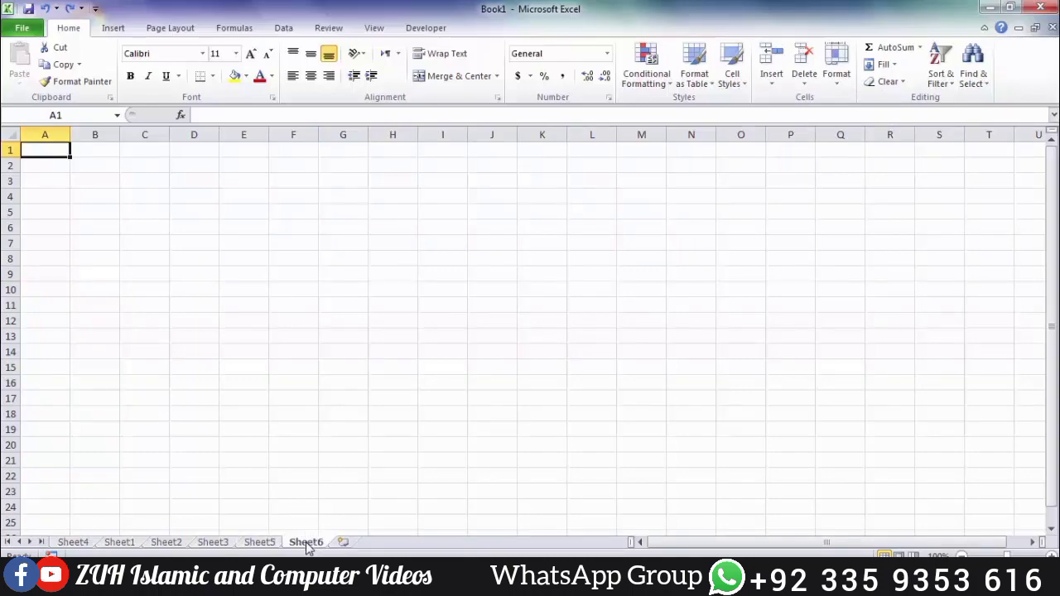
{"action": "key", "text": "shift+F11"}
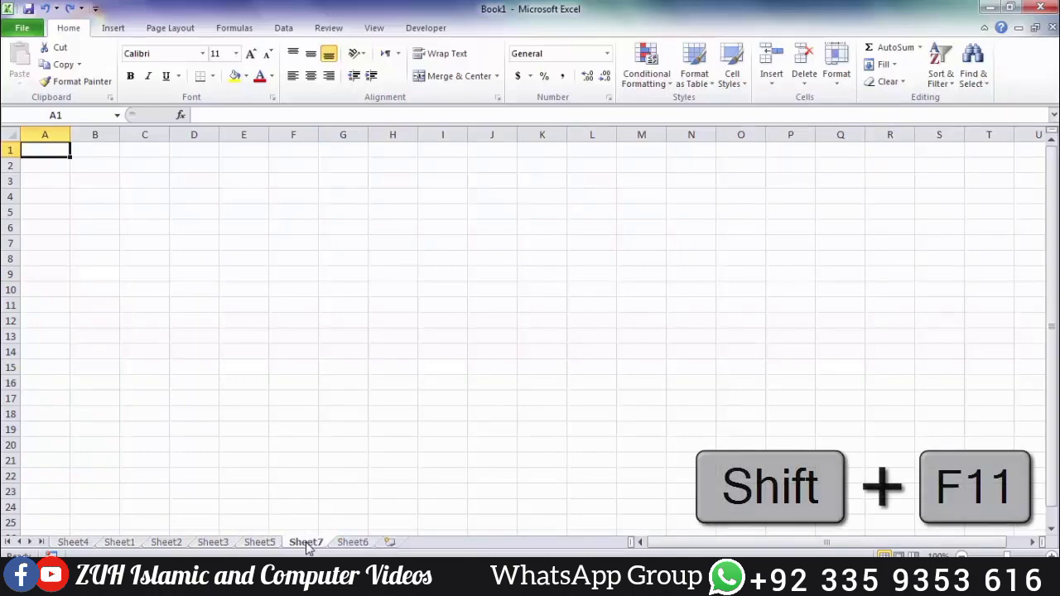
{"action": "left_click", "coordinate": [119, 543]}
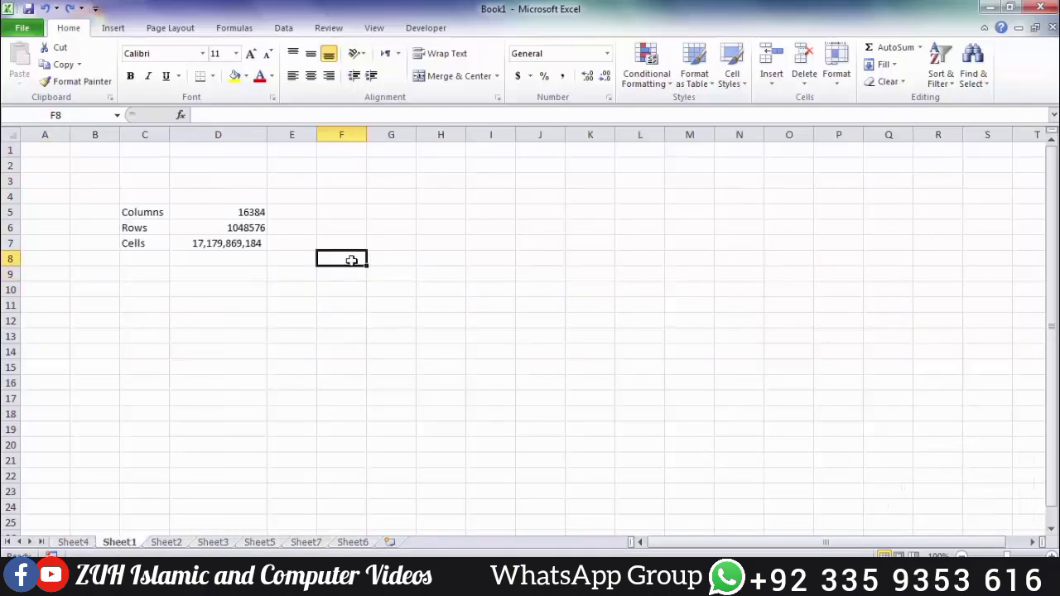
Step: Enter the S. No, Name, Program, Fee student table with programs like Word, Excel, access, Powerpoint
{"action": "type", "text": "S. "}
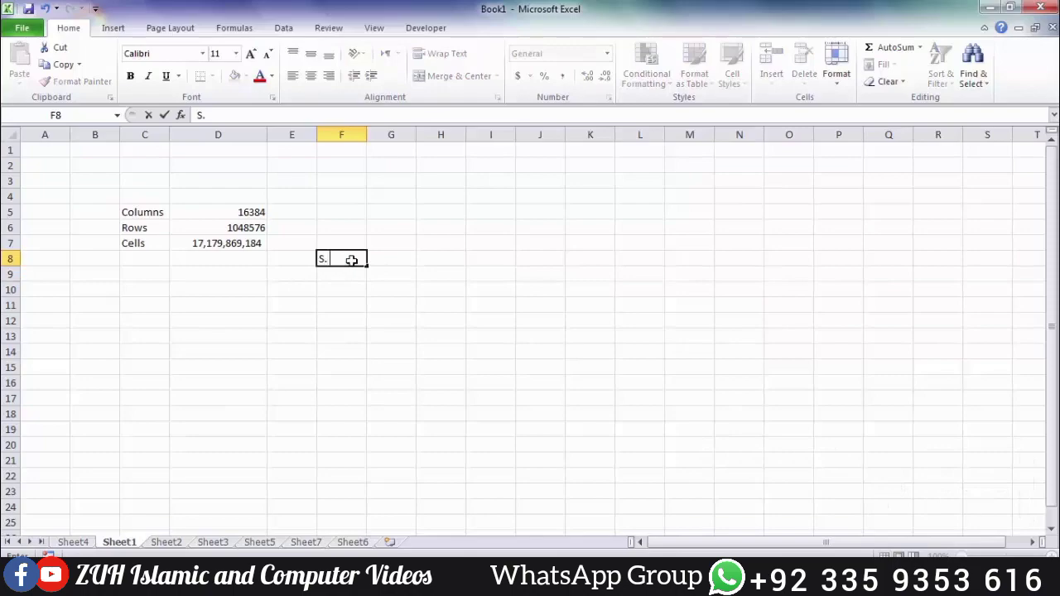
{"action": "type", "text": "No"}
{"action": "key", "text": "Tab"}
{"action": "type", "text": "Name"}
{"action": "key", "text": "Tab"}
{"action": "type", "text": "Program"}
{"action": "key", "text": "Tab"}
{"action": "type", "text": "Fee"}
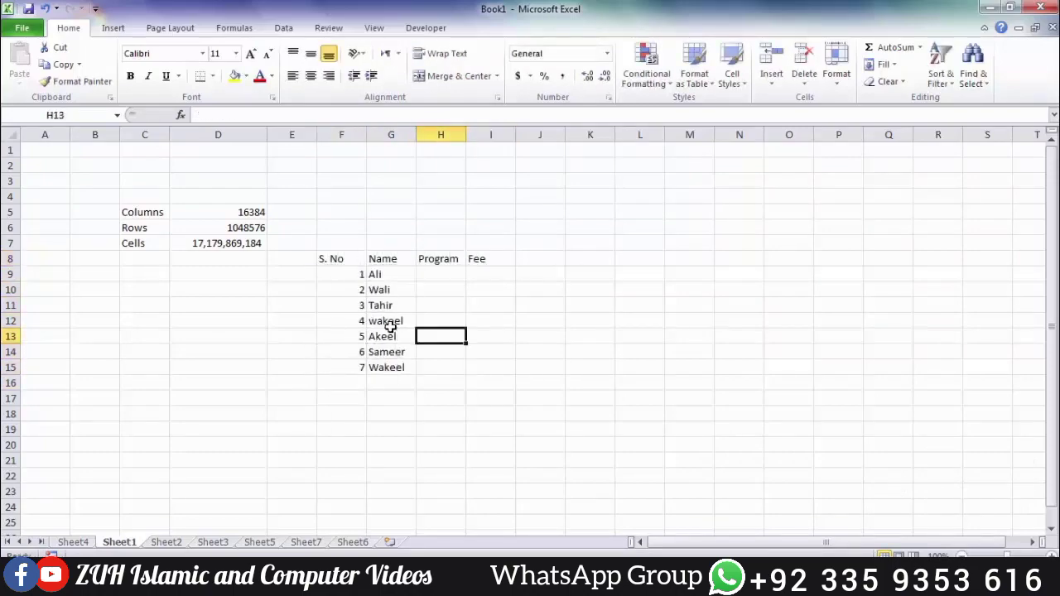
{"action": "key", "text": "Up"}
{"action": "key", "text": "Up"}
{"action": "key", "text": "Up"}
{"action": "key", "text": "Up"}
{"action": "type", "text": "Word"}
{"action": "key", "text": "Return"}
{"action": "type", "text": "Excel"}
{"action": "key", "text": "Return"}
{"action": "type", "text": "access"}
{"action": "key", "text": "Return"}
{"action": "type", "text": "Powerpoint"}
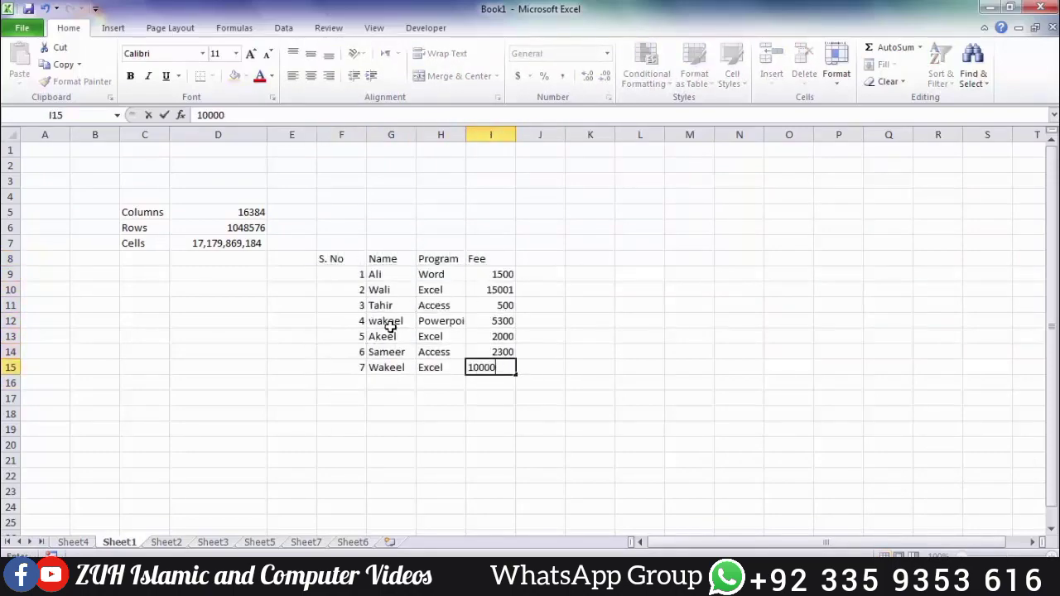
{"action": "key", "text": "Return"}
Step: Delete the name in G12 and shift Powerpoint and 5300 one column left
{"action": "left_click", "coordinate": [404, 321]}
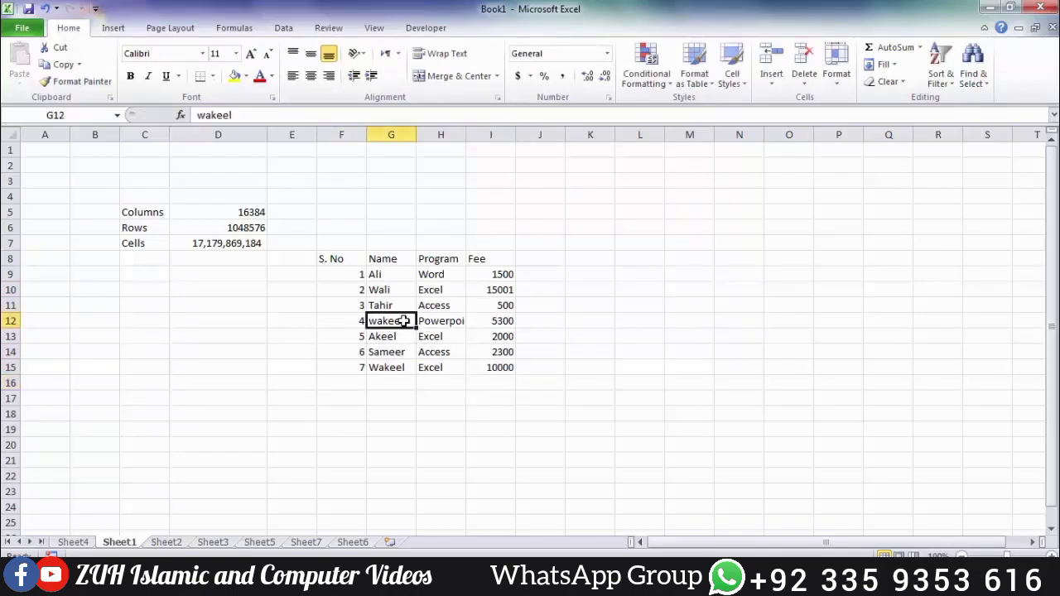
{"action": "key", "text": "Delete"}
{"action": "left_click", "coordinate": [439, 320]}
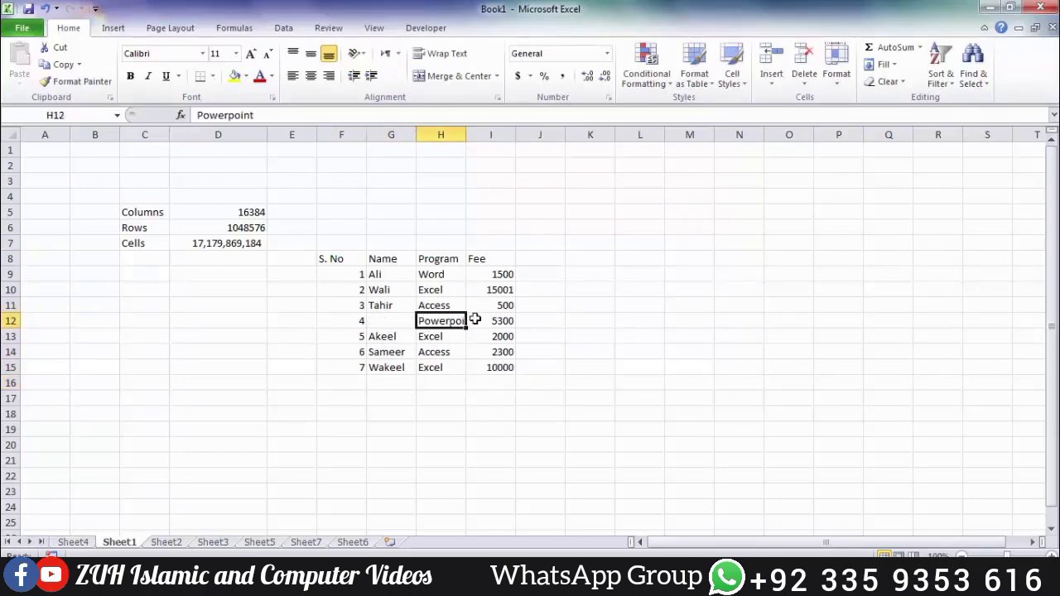
{"action": "left_click", "coordinate": [474, 320], "text": "shift"}
{"action": "left_click_drag", "start_coordinate": [417, 324], "coordinate": [368, 323]}
{"action": "left_click", "coordinate": [589, 311]}
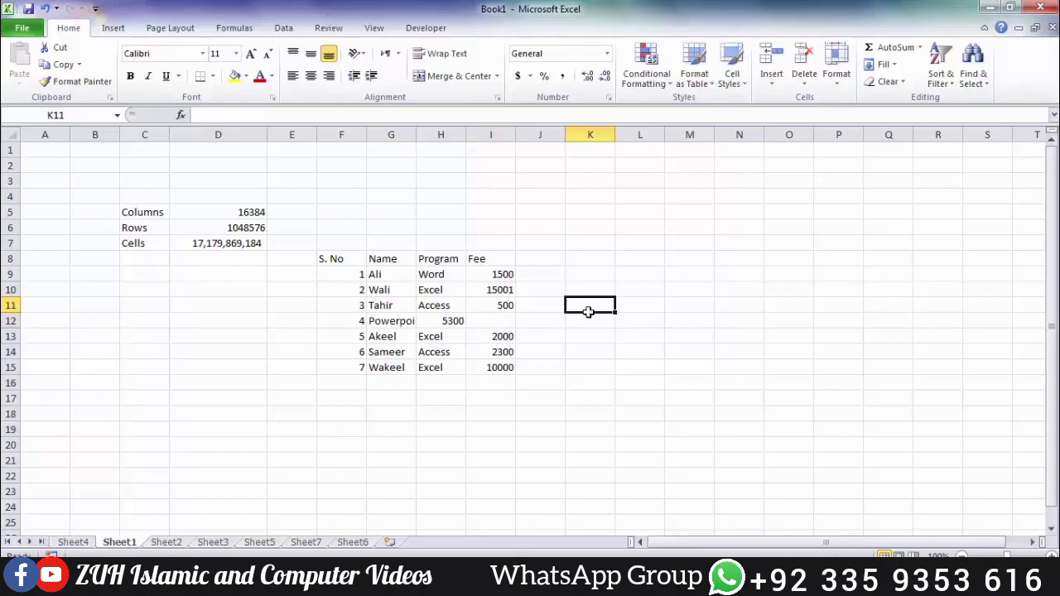
{"action": "left_click", "coordinate": [389, 323]}
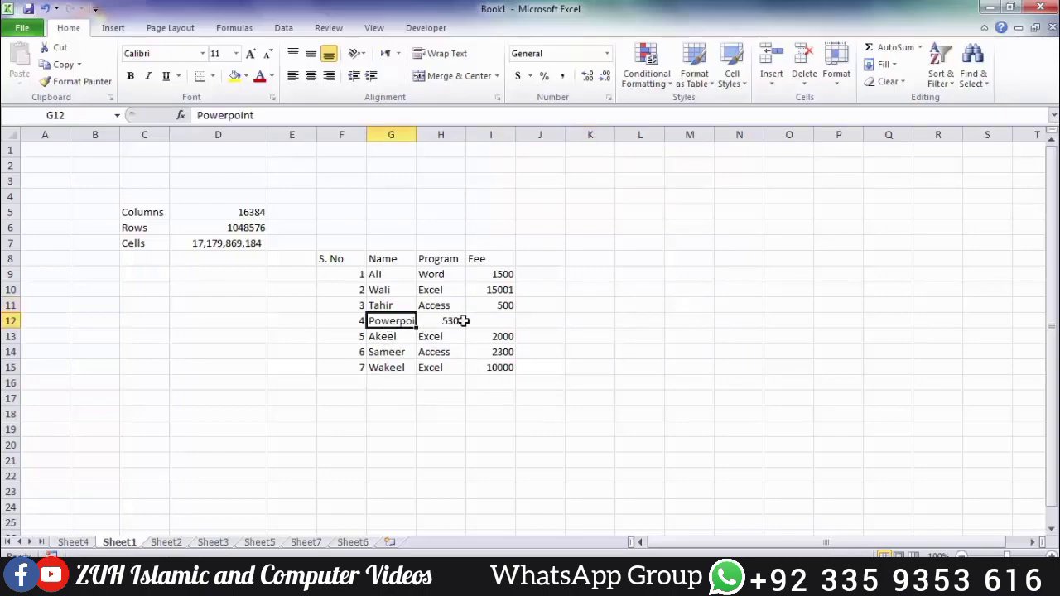
Step: Insert a cell at G12 shifting cells right, and enter the name Younus
{"action": "left_click", "coordinate": [771, 81]}
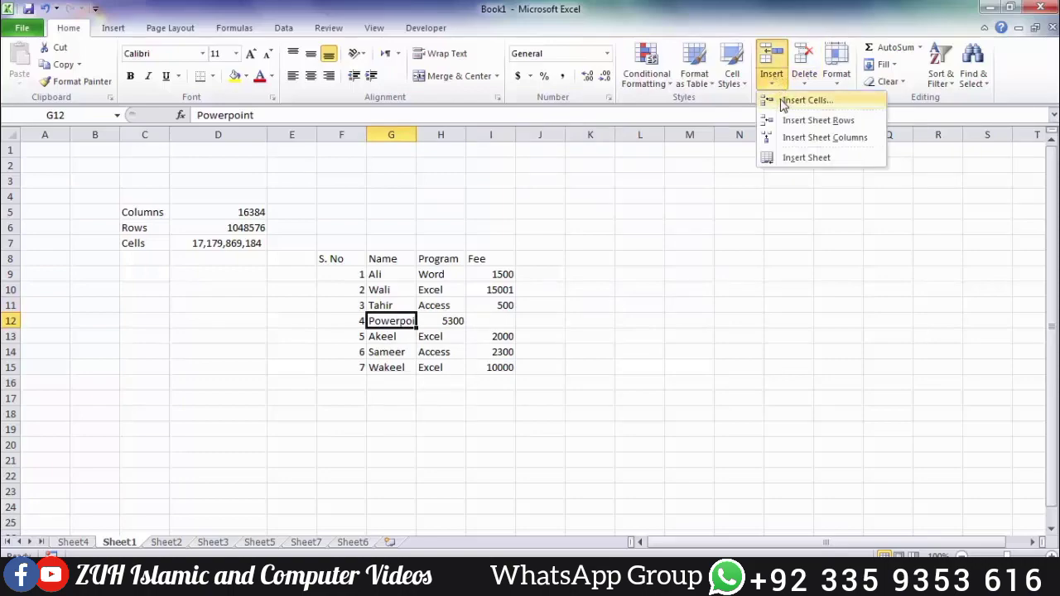
{"action": "left_click", "coordinate": [783, 101]}
{"action": "left_click", "coordinate": [540, 238]}
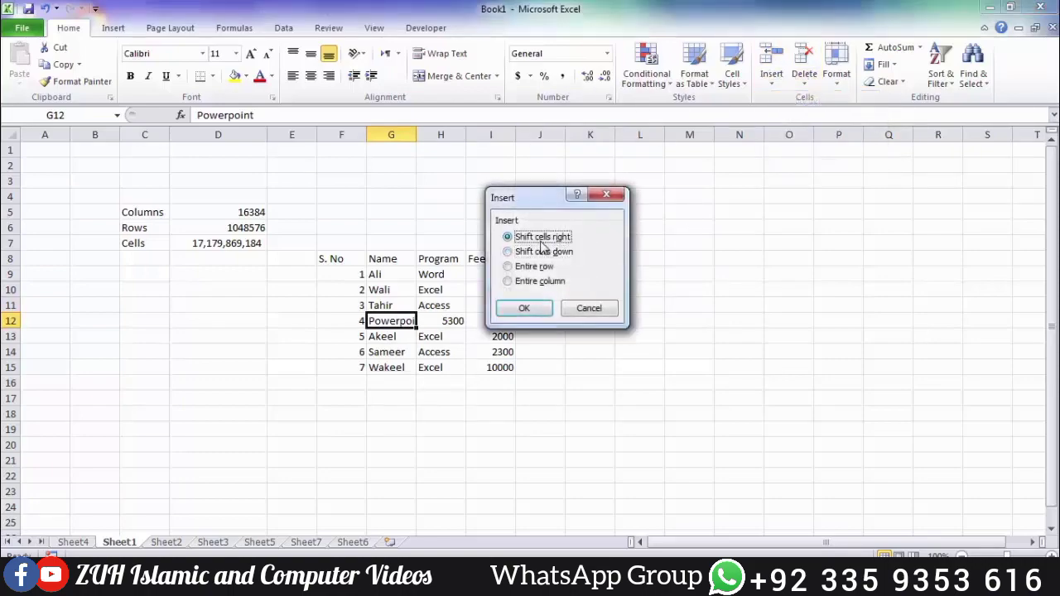
{"action": "left_click", "coordinate": [528, 307]}
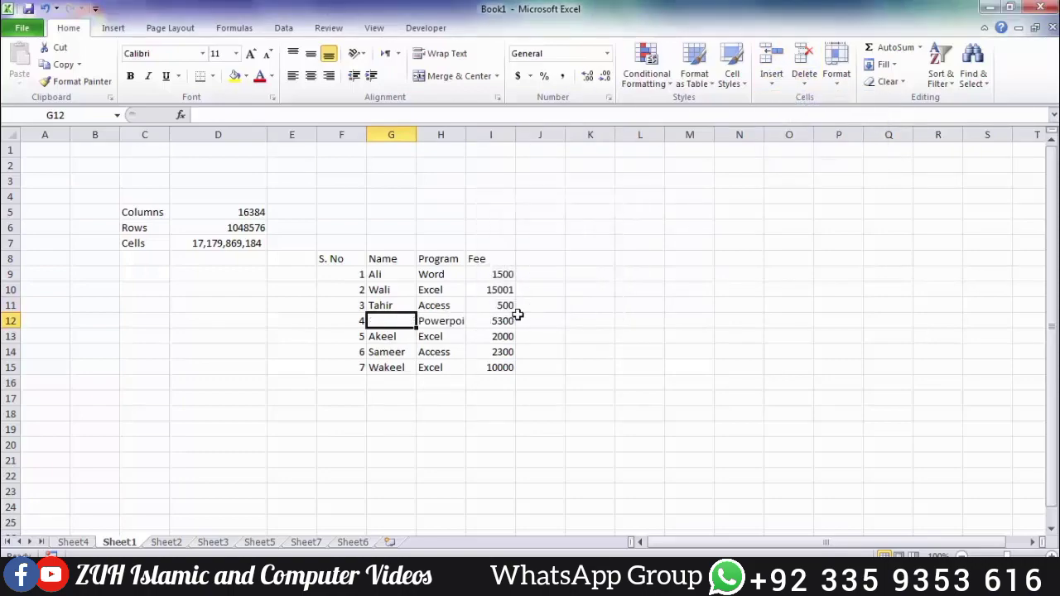
{"action": "type", "text": "Y"}
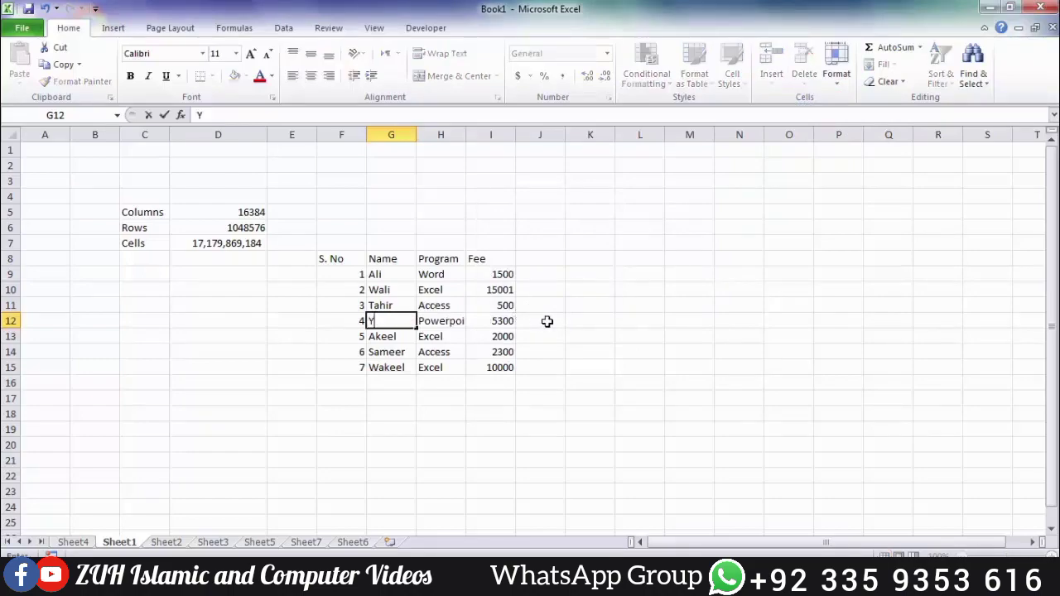
{"action": "type", "text": "ounus"}
{"action": "key", "text": "Return"}
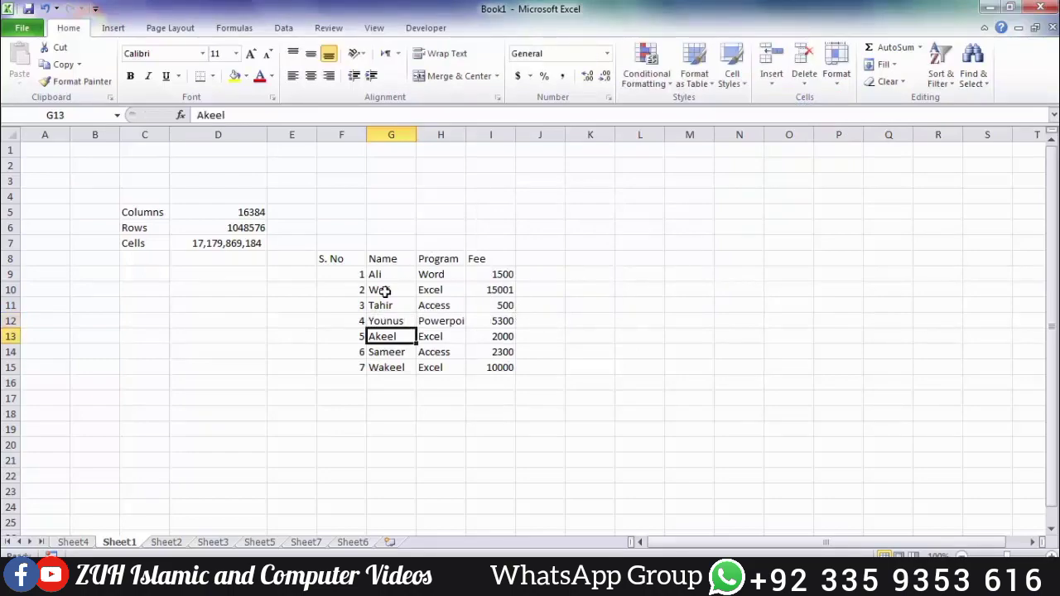
Step: Move the serial numbers in F12:F15 up one row to F11:F14
{"action": "left_click_drag", "start_coordinate": [354, 321], "coordinate": [355, 364]}
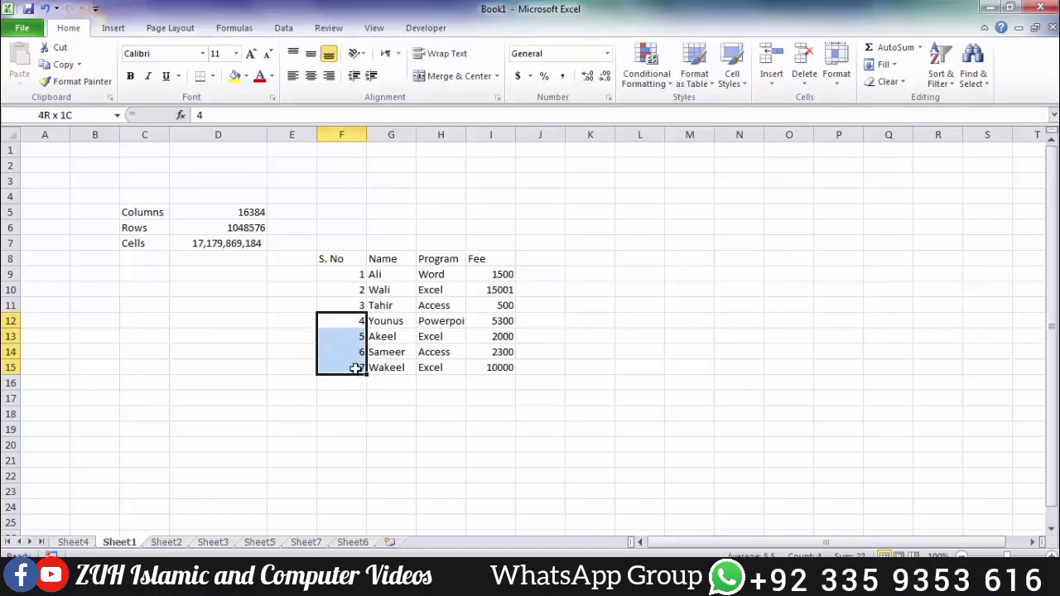
{"action": "left_click_drag", "start_coordinate": [362, 313], "coordinate": [358, 310]}
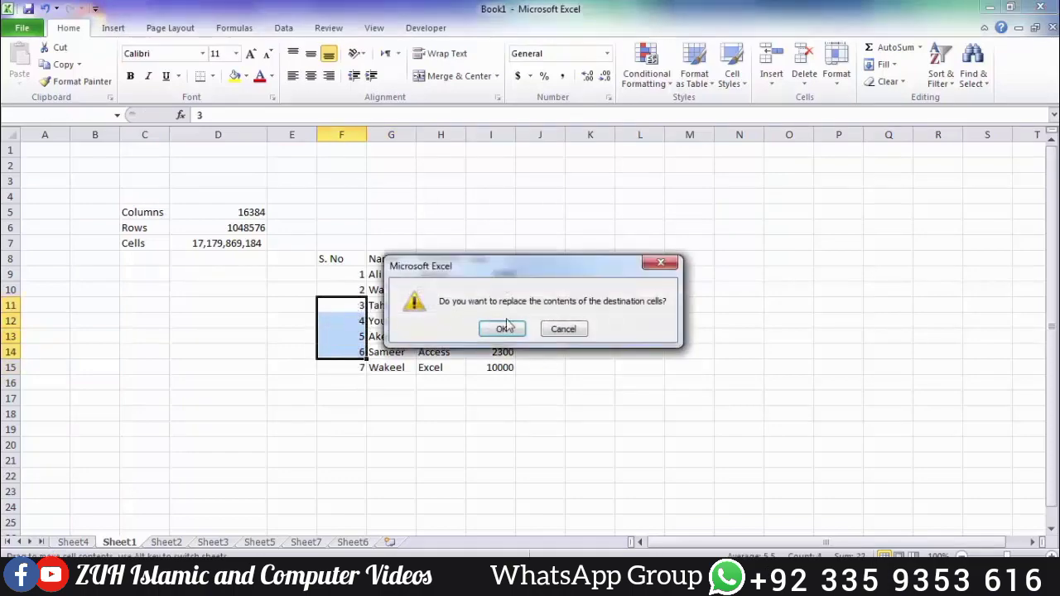
{"action": "left_click", "coordinate": [507, 329]}
{"action": "left_click", "coordinate": [353, 336]}
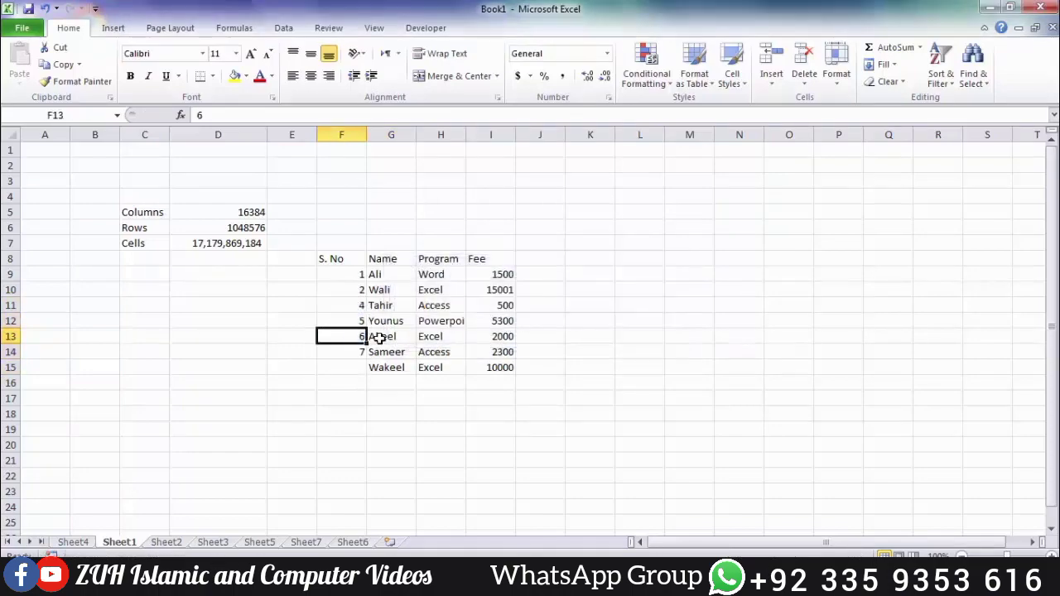
{"action": "left_click", "coordinate": [355, 288]}
{"action": "left_click", "coordinate": [358, 305]}
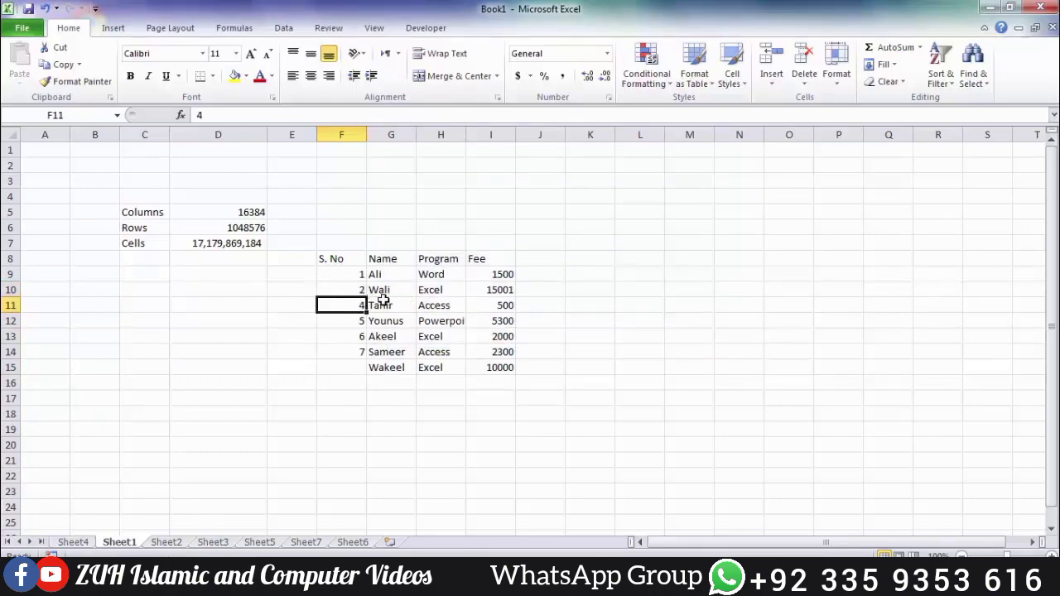
{"action": "key", "text": "Up"}
{"action": "left_click", "coordinate": [355, 306]}
Step: Insert a cell at F11 shifting numbers down, and enter serial number 3
{"action": "left_click", "coordinate": [771, 83]}
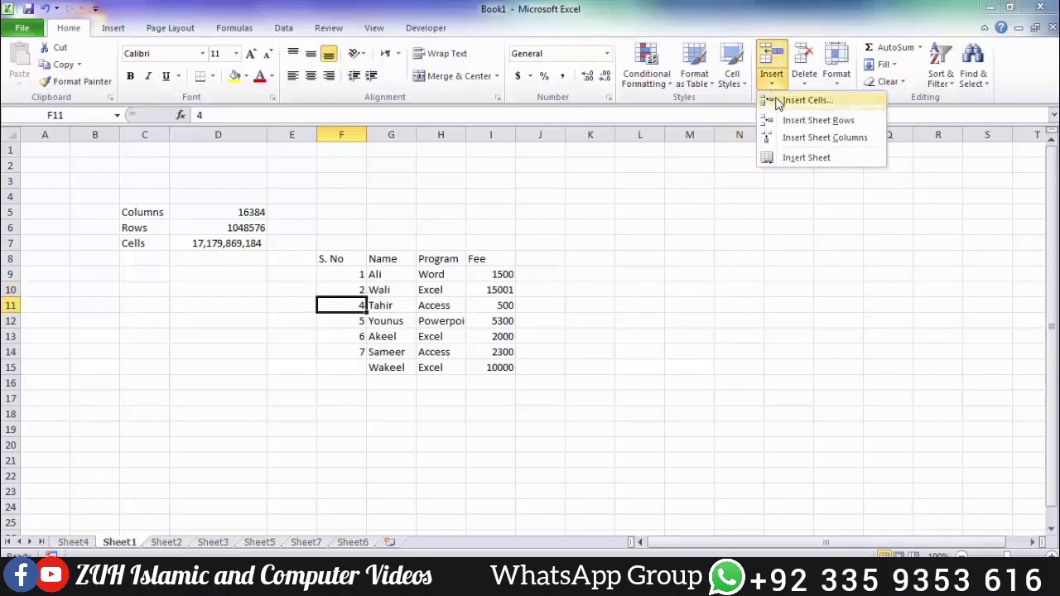
{"action": "left_click", "coordinate": [774, 100]}
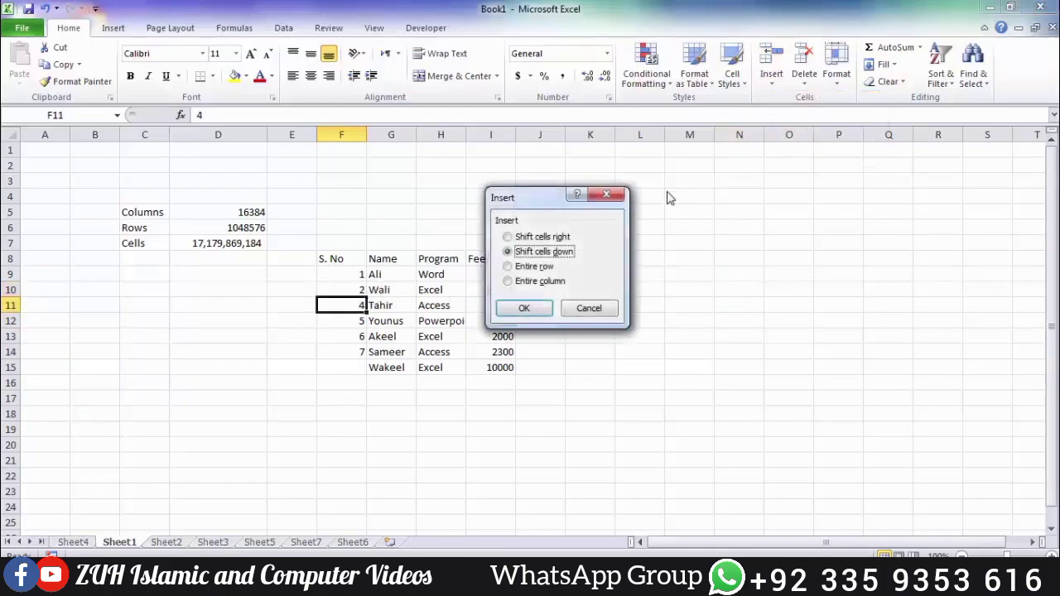
{"action": "left_click", "coordinate": [539, 307]}
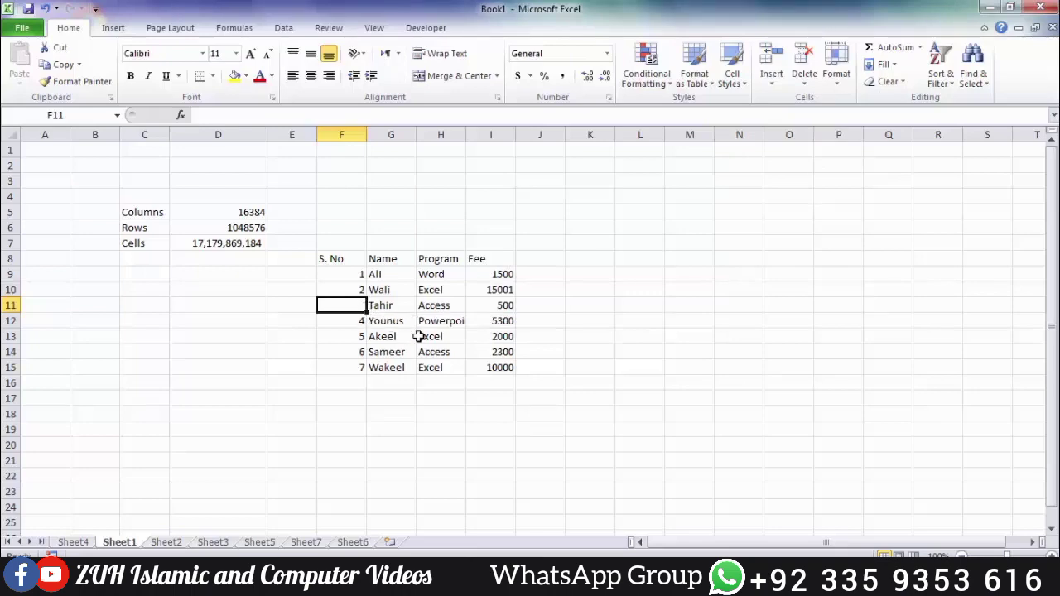
{"action": "type", "text": "3"}
{"action": "left_click", "coordinate": [462, 352]}
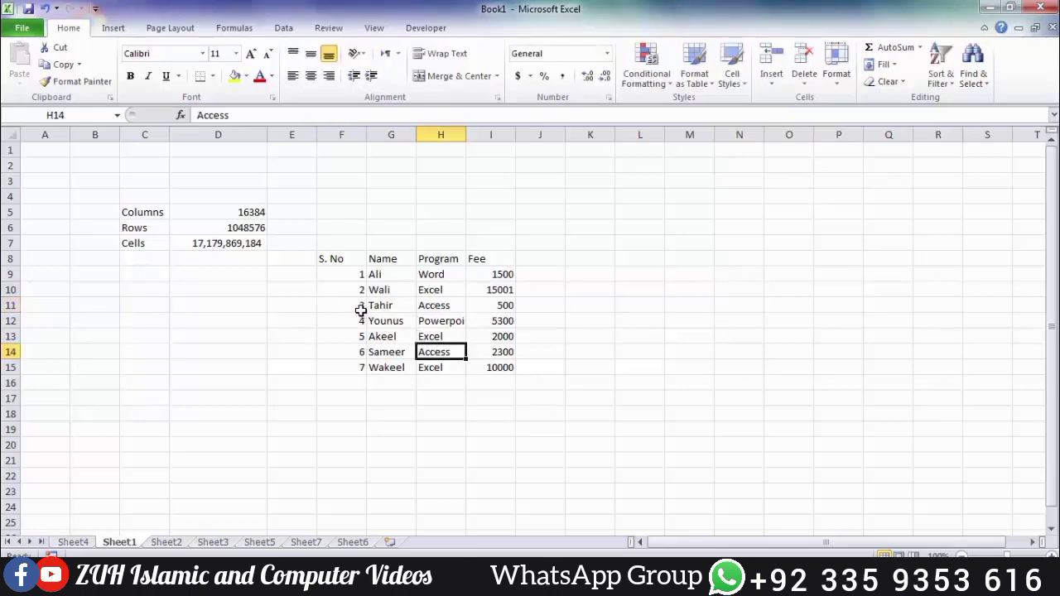
{"action": "left_click_drag", "start_coordinate": [362, 310], "coordinate": [502, 317]}
Step: Insert two blank rows above Tahir, then undo them
{"action": "left_click", "coordinate": [772, 83]}
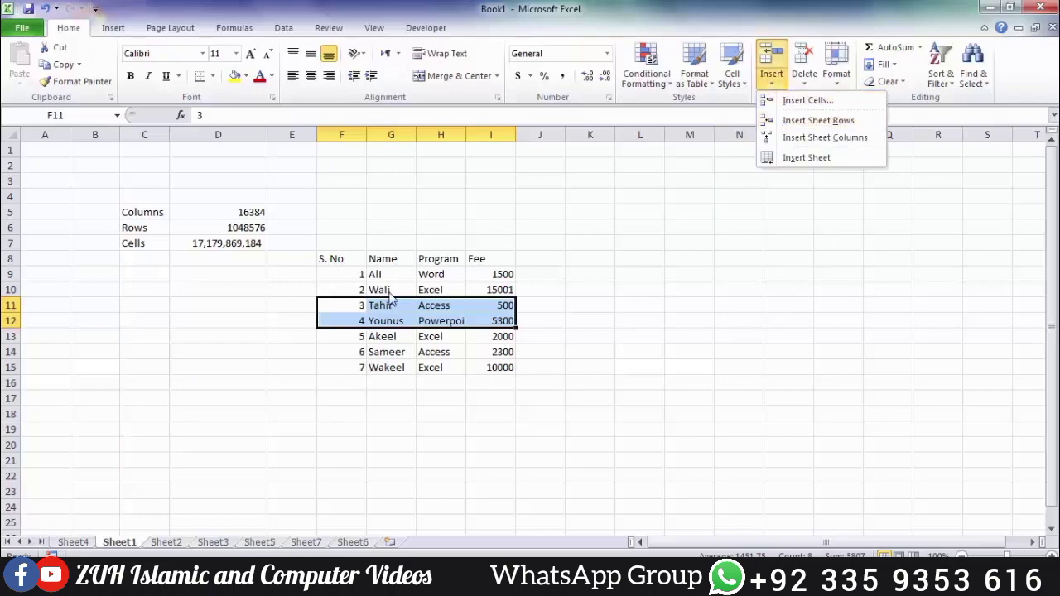
{"action": "left_click", "coordinate": [782, 121]}
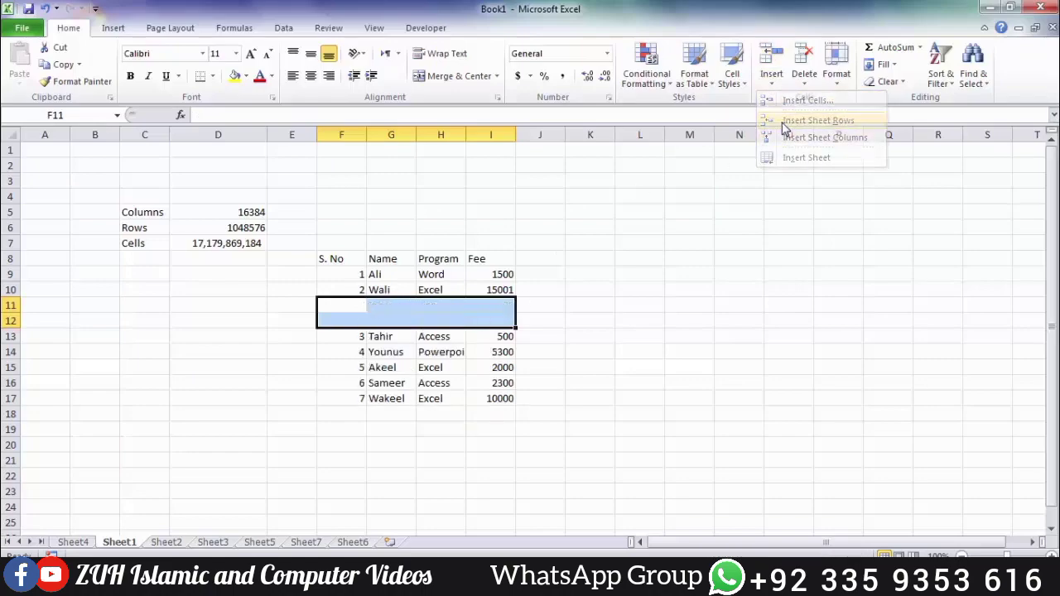
{"action": "key", "text": "ctrl+z"}
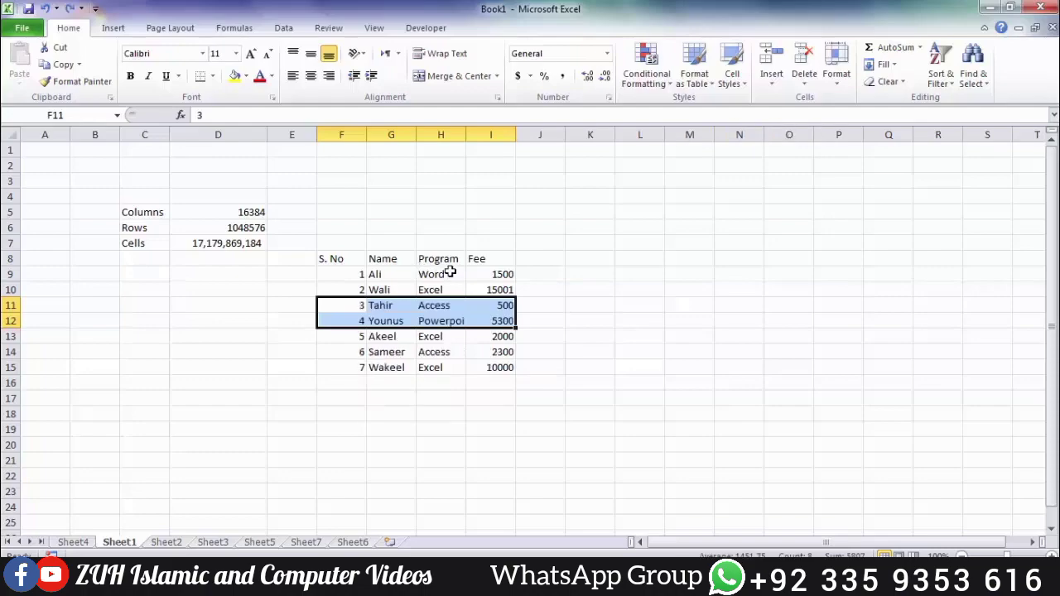
Step: Insert a column before Fee and give it the heading Dic % in I8
{"action": "left_click_drag", "start_coordinate": [490, 260], "coordinate": [487, 336]}
{"action": "left_click_drag", "start_coordinate": [440, 259], "coordinate": [441, 305]}
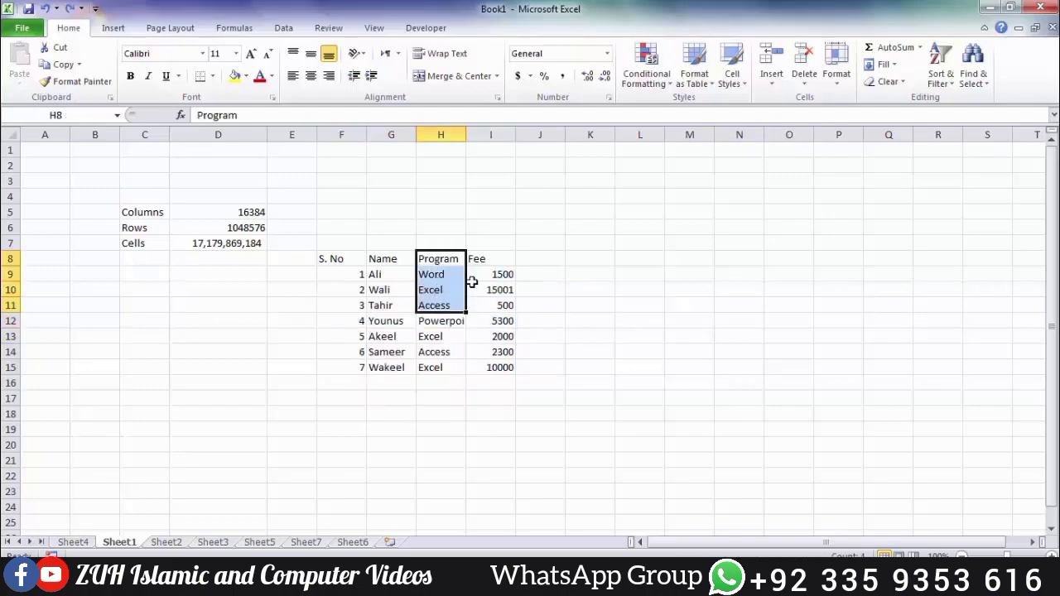
{"action": "left_click", "coordinate": [483, 276]}
{"action": "left_click", "coordinate": [772, 80]}
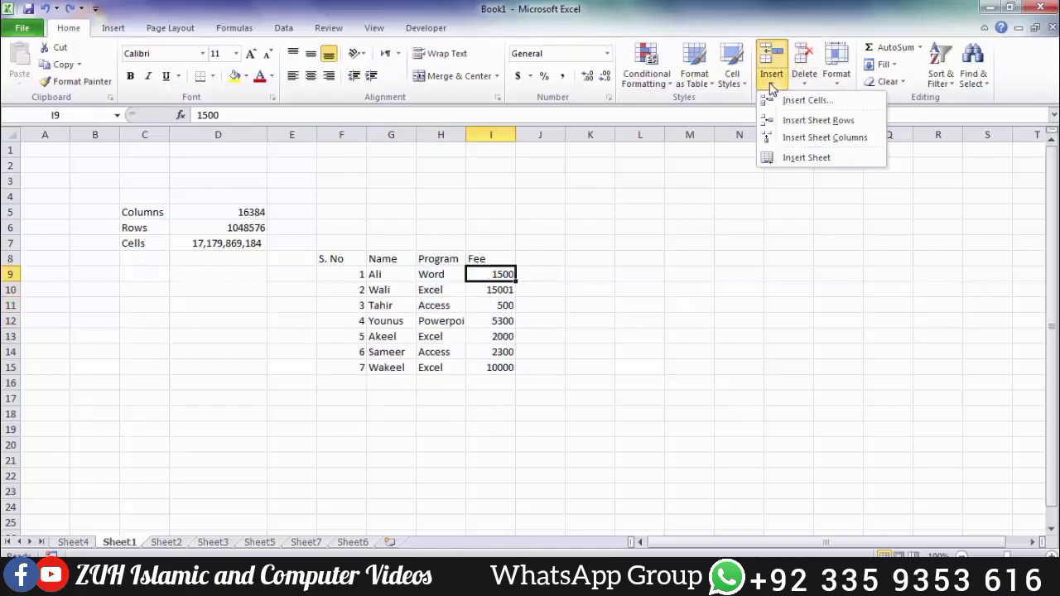
{"action": "left_click", "coordinate": [808, 141]}
{"action": "left_click", "coordinate": [489, 262]}
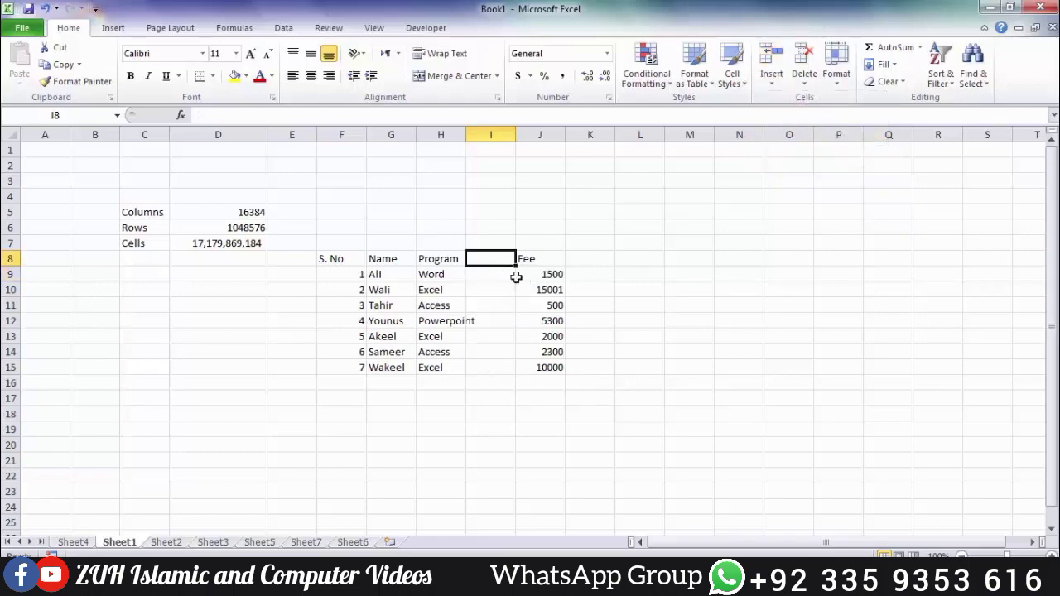
{"action": "type", "text": "B"}
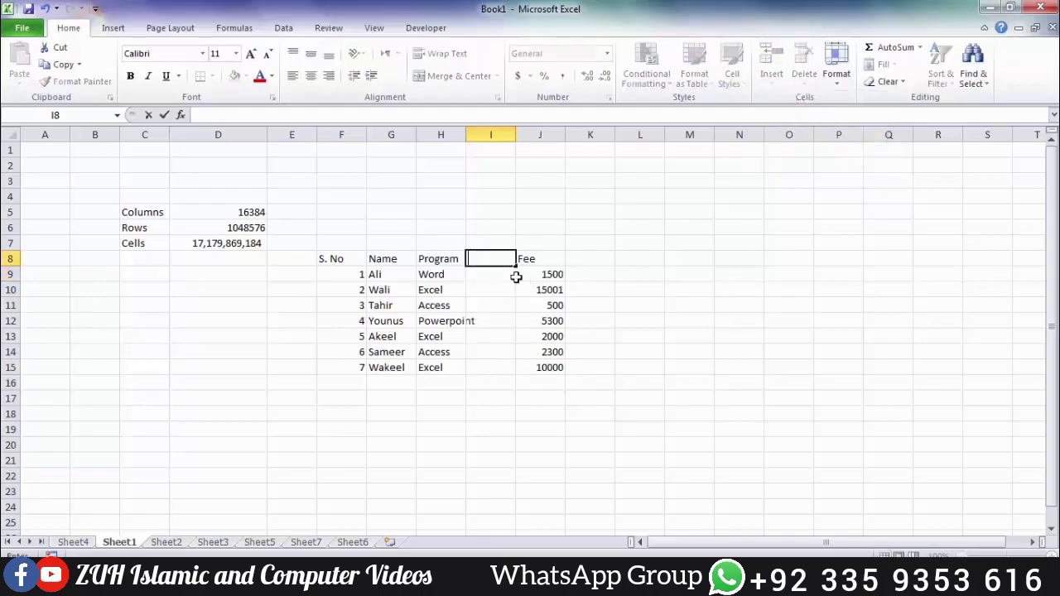
{"action": "key", "text": "Return"}
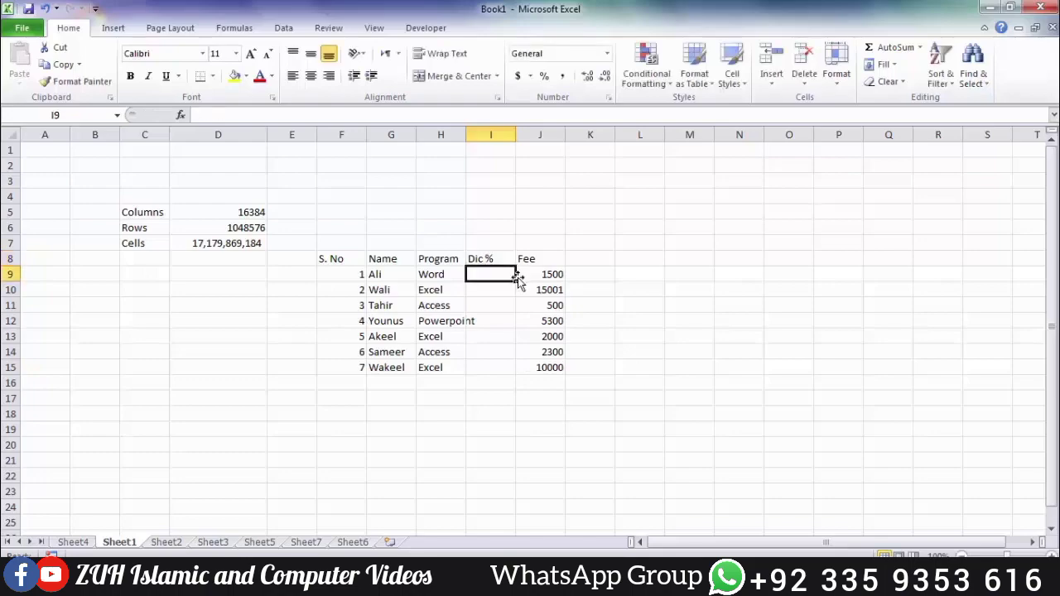
Step: Preview the Delete Cells dialog and cancel it without deleting anything
{"action": "left_click", "coordinate": [804, 83]}
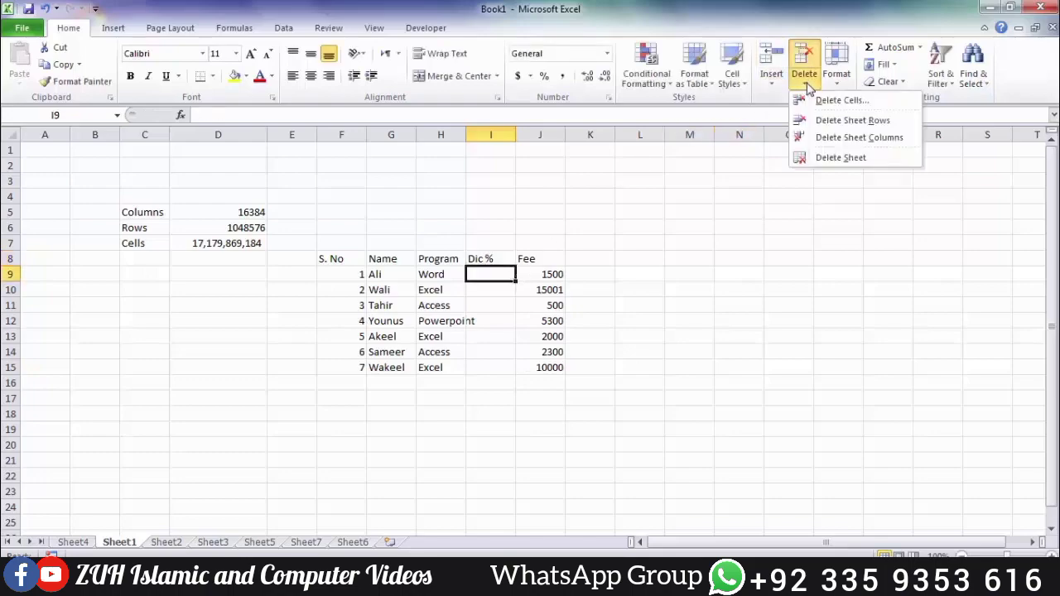
{"action": "left_click", "coordinate": [830, 101]}
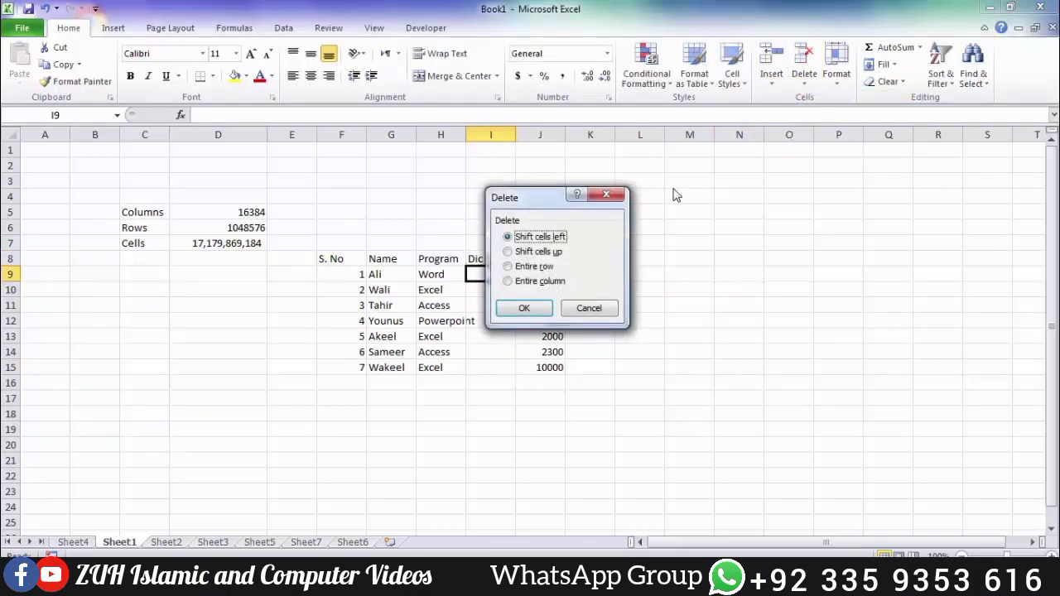
{"action": "left_click_drag", "start_coordinate": [503, 208], "coordinate": [620, 208]}
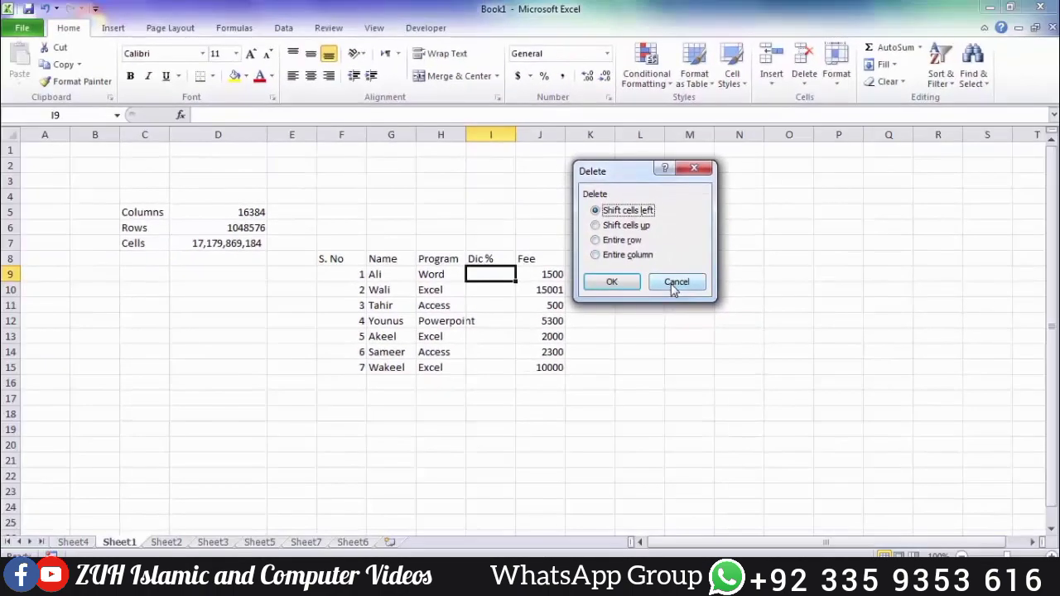
{"action": "left_click", "coordinate": [739, 334]}
{"action": "key", "text": "ctrl+minus"}
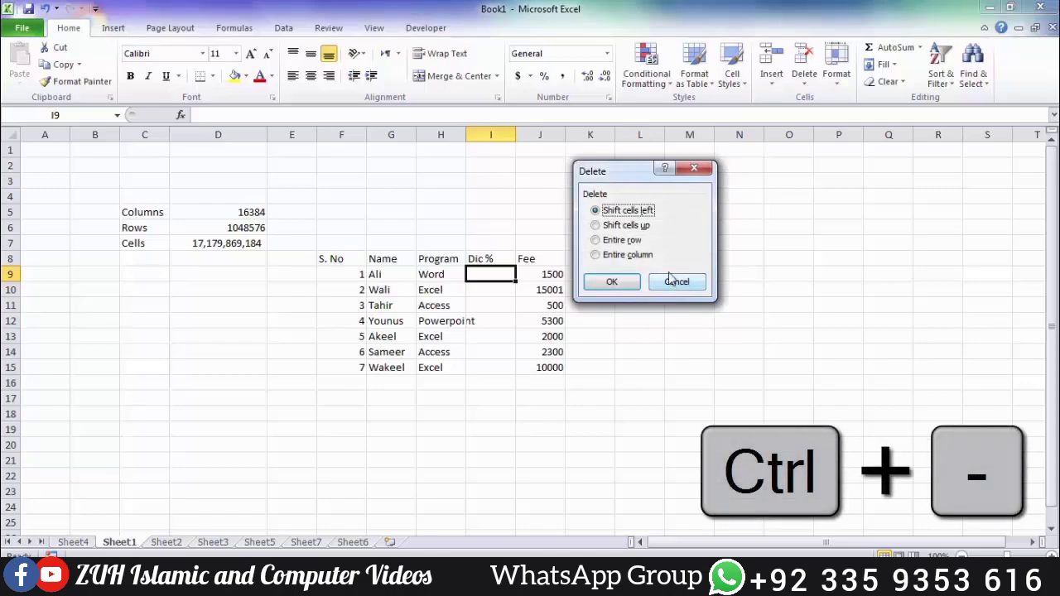
{"action": "left_click", "coordinate": [673, 281]}
Step: Delete Ali's entire row 9 with Delete Sheet Rows
{"action": "left_click", "coordinate": [804, 79]}
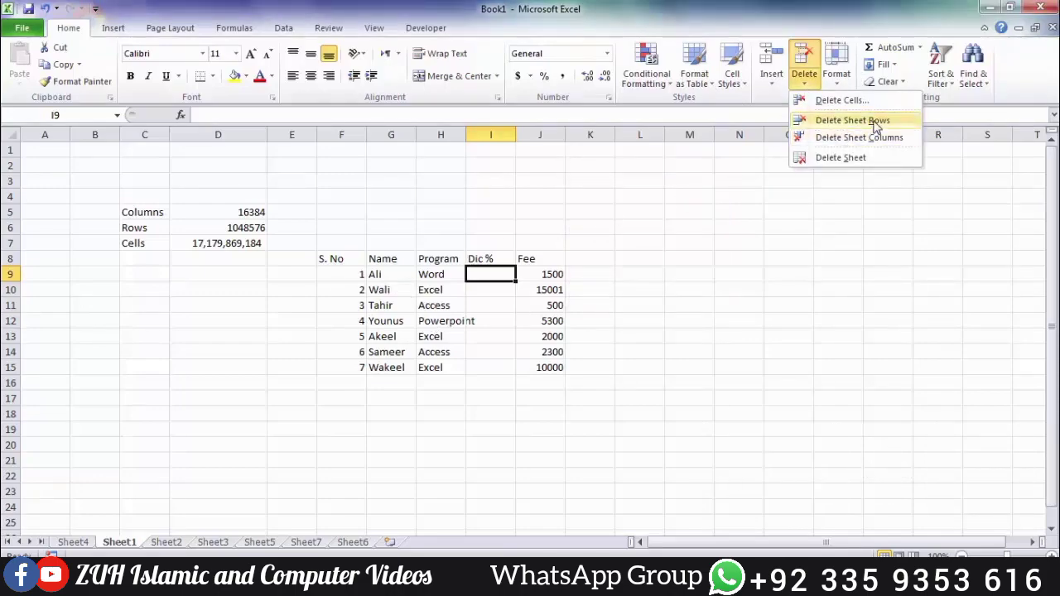
{"action": "left_click", "coordinate": [828, 120]}
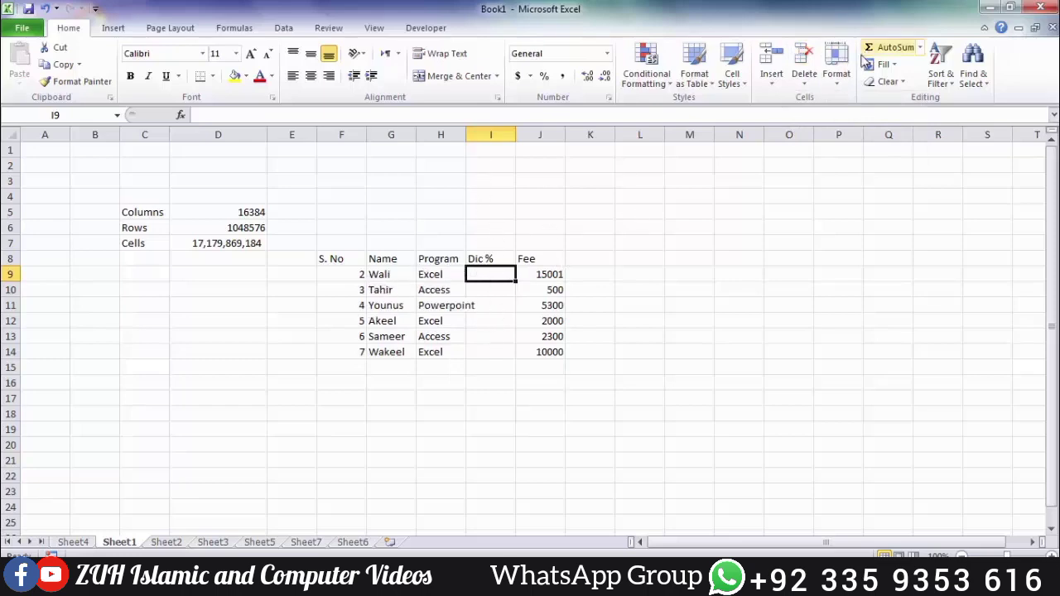
{"action": "left_click", "coordinate": [805, 80]}
Step: Delete the Dic % column, then remove Sheet6 and Sheet7
{"action": "left_click", "coordinate": [834, 142]}
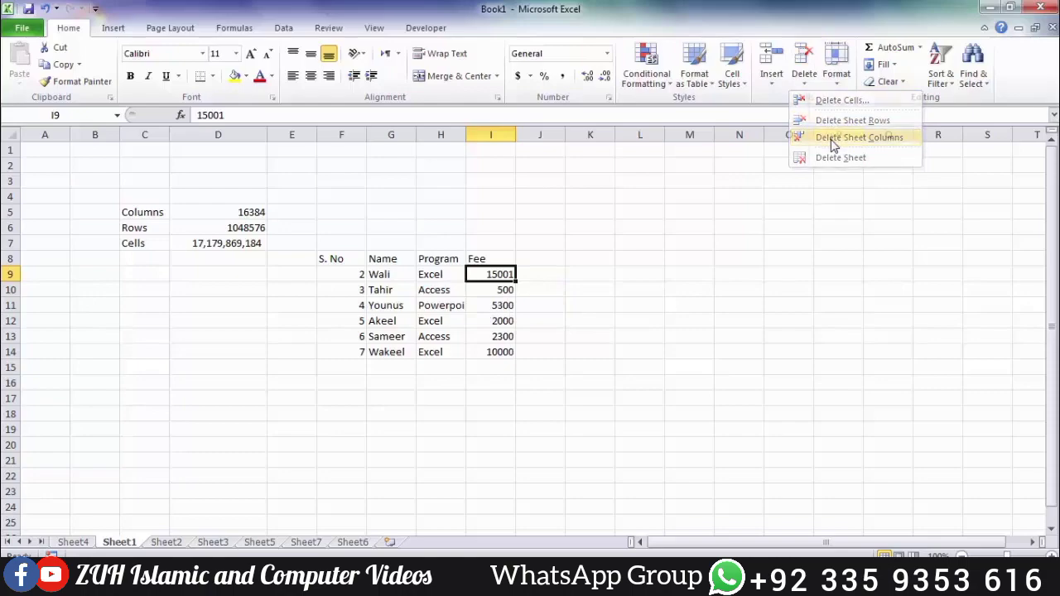
{"action": "left_click", "coordinate": [353, 542]}
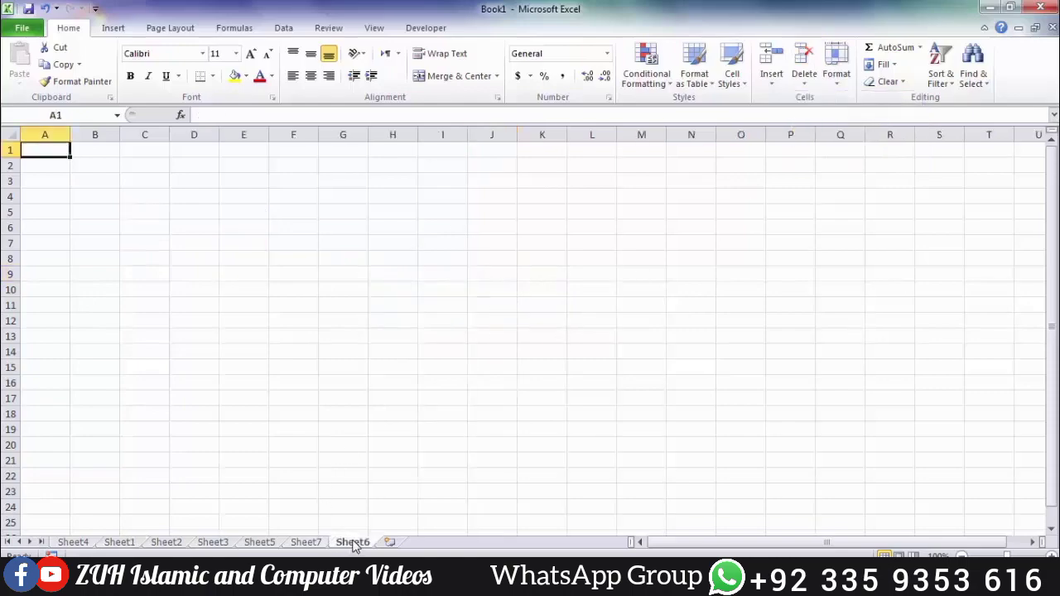
{"action": "left_click", "coordinate": [804, 79]}
{"action": "left_click", "coordinate": [821, 156]}
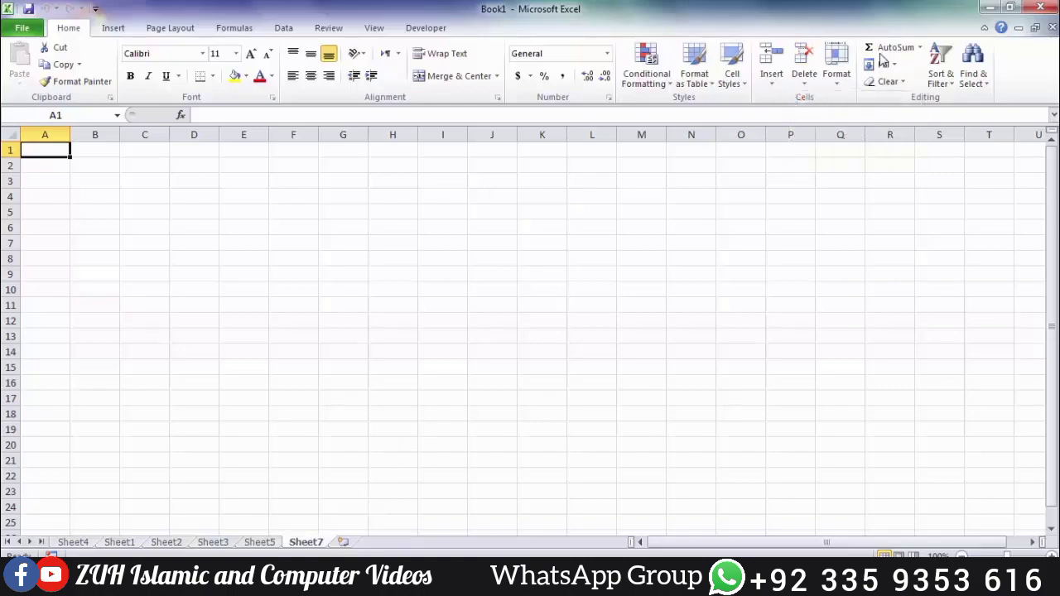
{"action": "left_click", "coordinate": [805, 83]}
{"action": "left_click", "coordinate": [824, 158]}
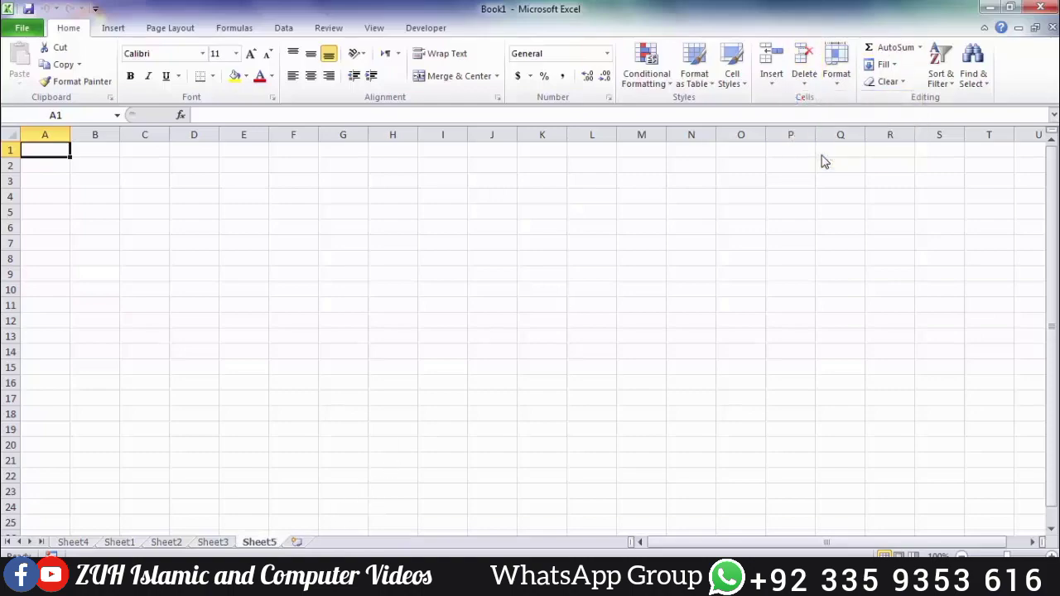
Step: Remove Sheet5 and Sheet4, then select the S. No to Fee range
{"action": "left_click", "coordinate": [805, 83]}
{"action": "left_click", "coordinate": [822, 157]}
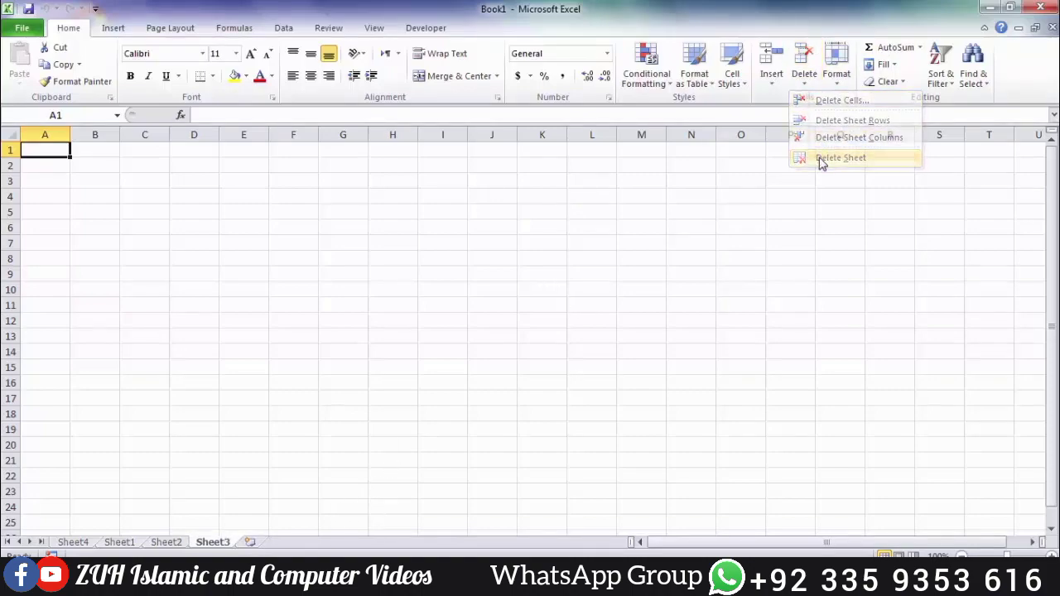
{"action": "left_click", "coordinate": [73, 543]}
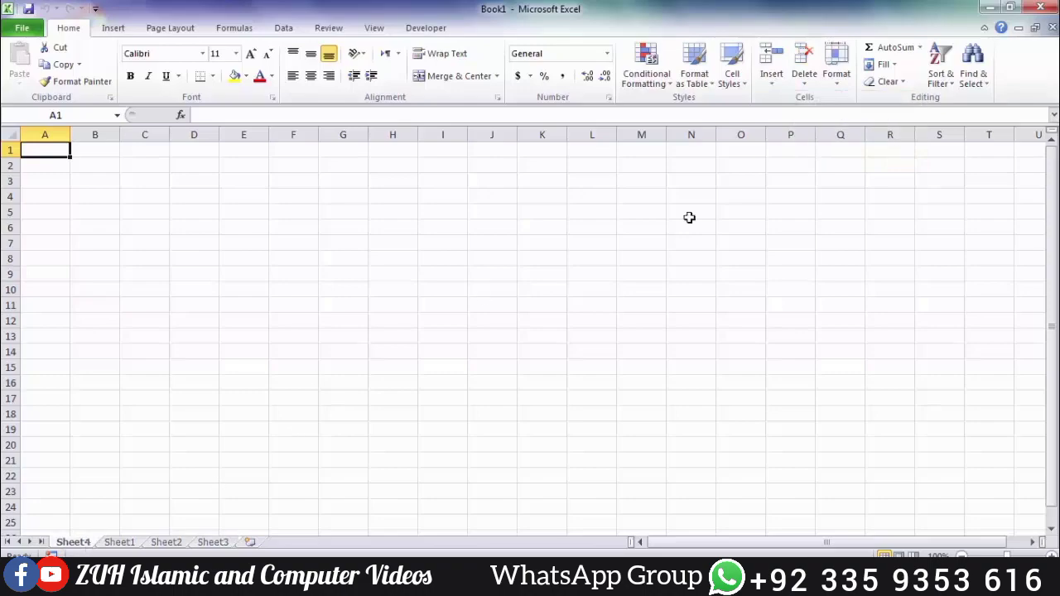
{"action": "left_click", "coordinate": [805, 83]}
{"action": "left_click", "coordinate": [822, 159]}
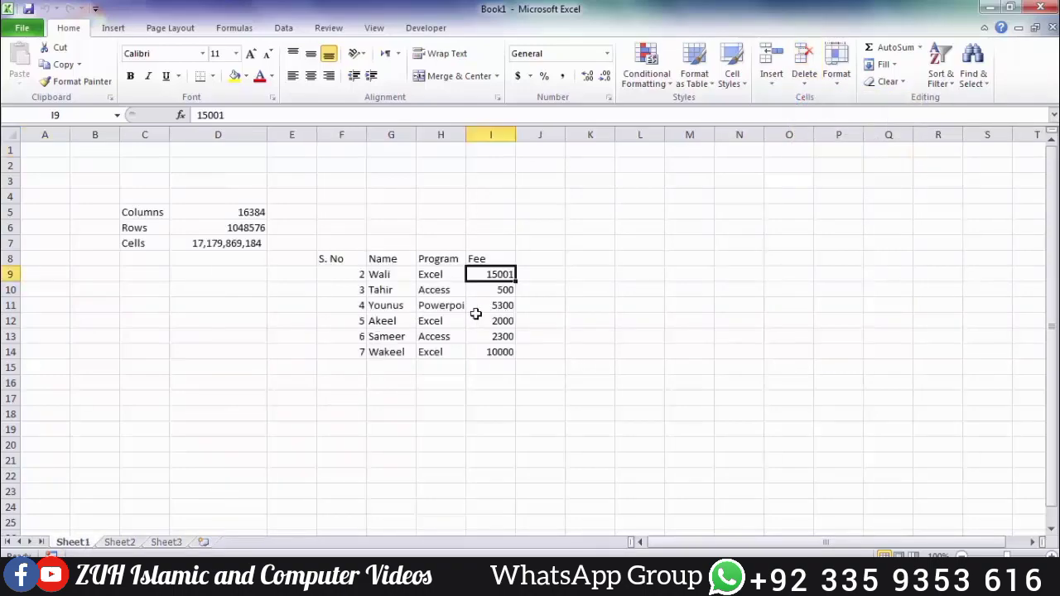
{"action": "left_click", "coordinate": [806, 81]}
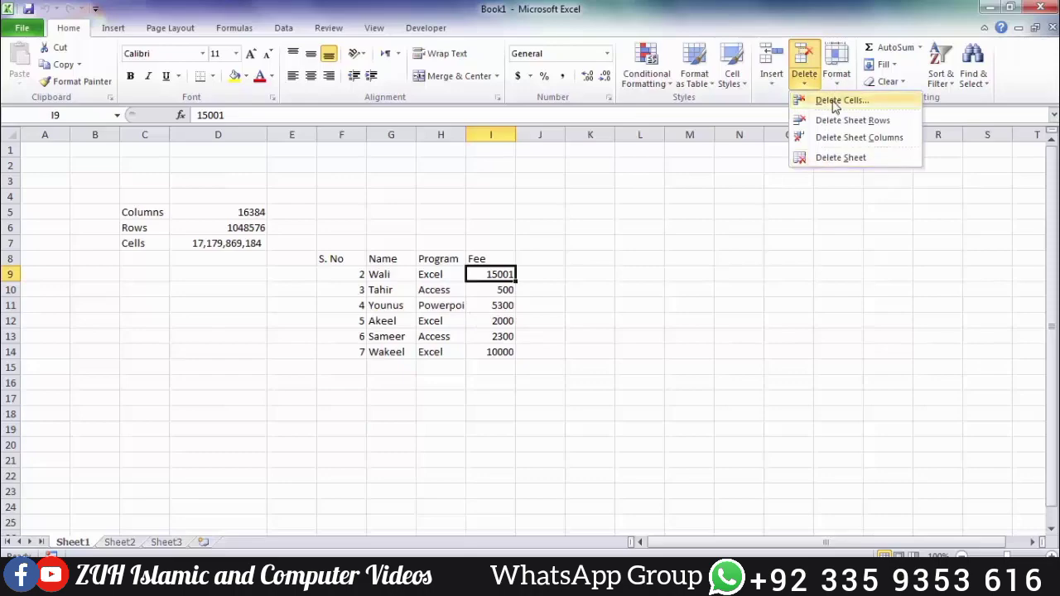
{"action": "left_click", "coordinate": [536, 329]}
{"action": "left_click_drag", "start_coordinate": [340, 259], "coordinate": [514, 354]}
Step: Convert F8:I14 into a table with headers using Ctrl+T
{"action": "key", "text": "ctrl+t"}
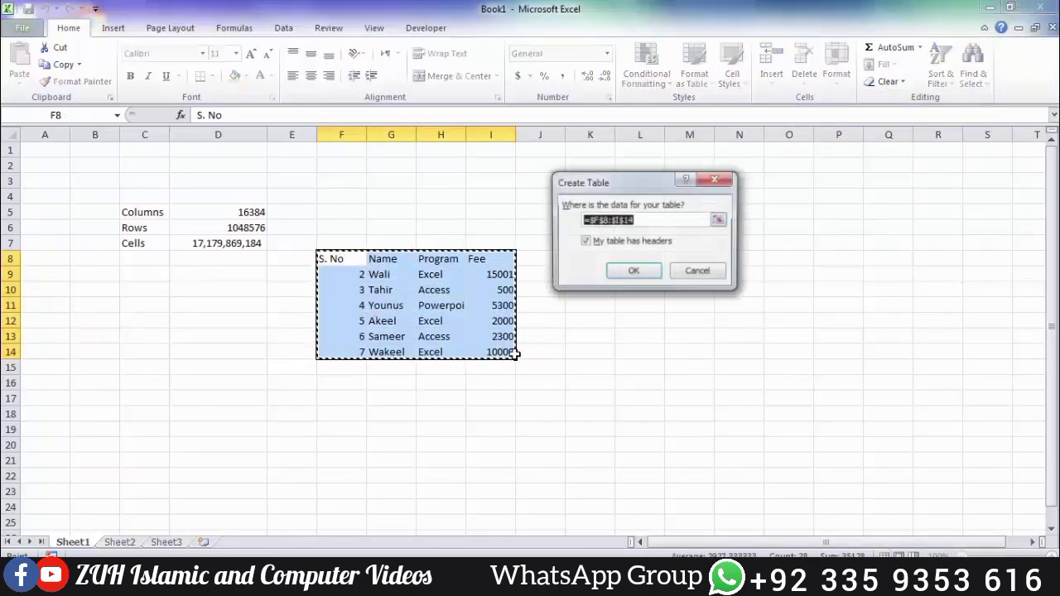
{"action": "key", "text": "Return"}
{"action": "left_click", "coordinate": [439, 306]}
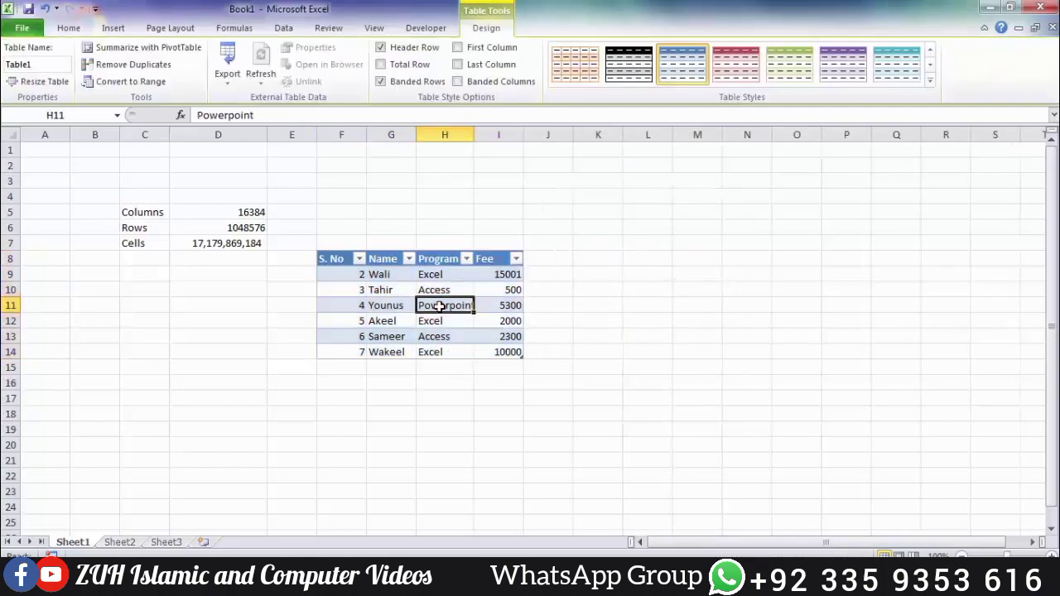
{"action": "left_click", "coordinate": [69, 28]}
{"action": "left_click", "coordinate": [778, 79]}
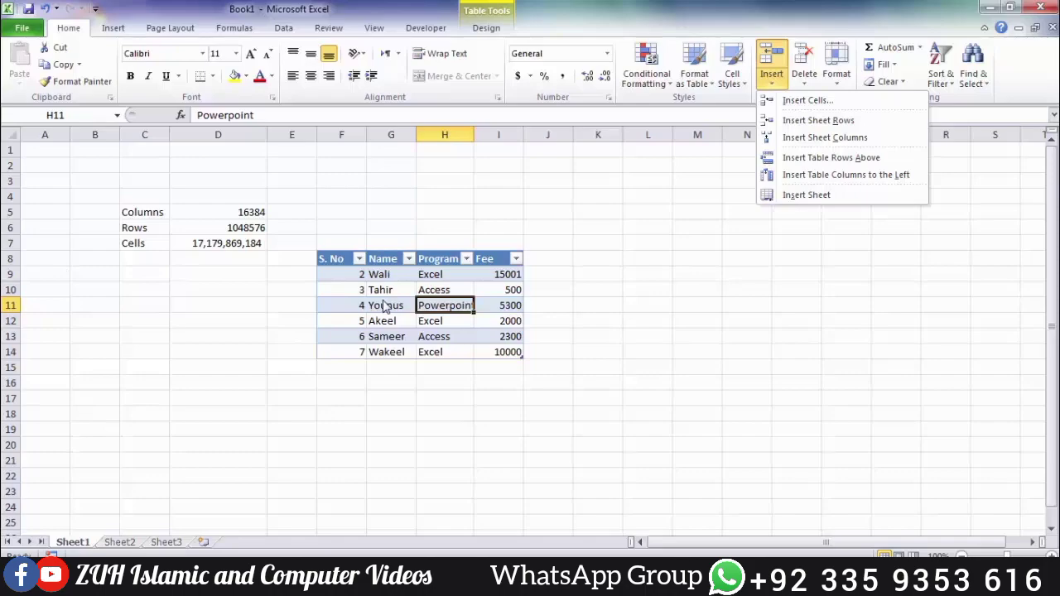
Step: Fill D8:D15 with the numbers 1 through 8
{"action": "left_click", "coordinate": [284, 273]}
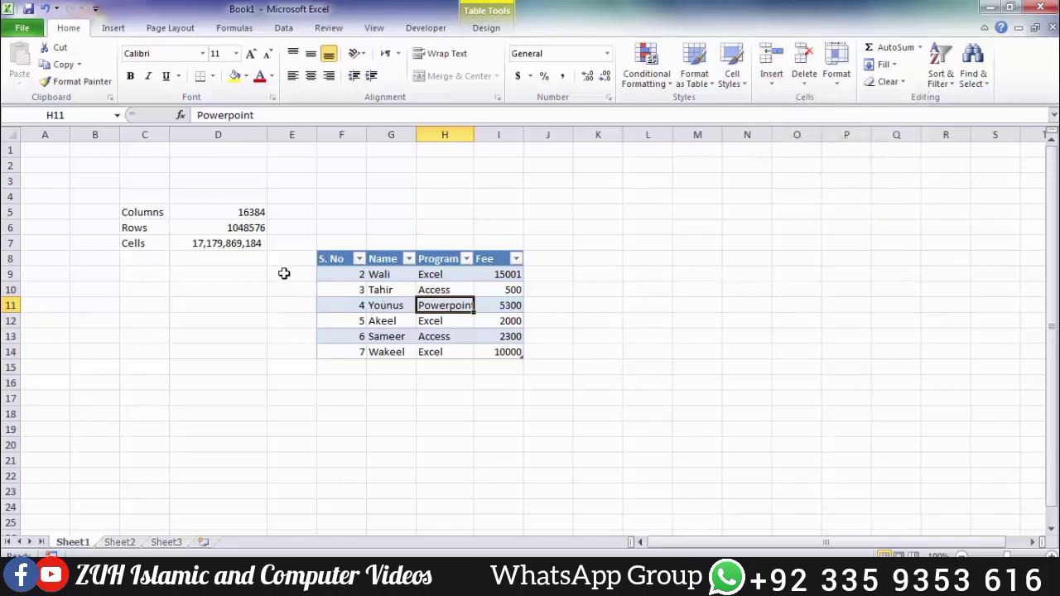
{"action": "left_click", "coordinate": [228, 263]}
{"action": "type", "text": "1"}
{"action": "key", "text": "Return"}
{"action": "type", "text": "2"}
{"action": "key", "text": "Return"}
{"action": "type", "text": "3"}
{"action": "key", "text": "Return"}
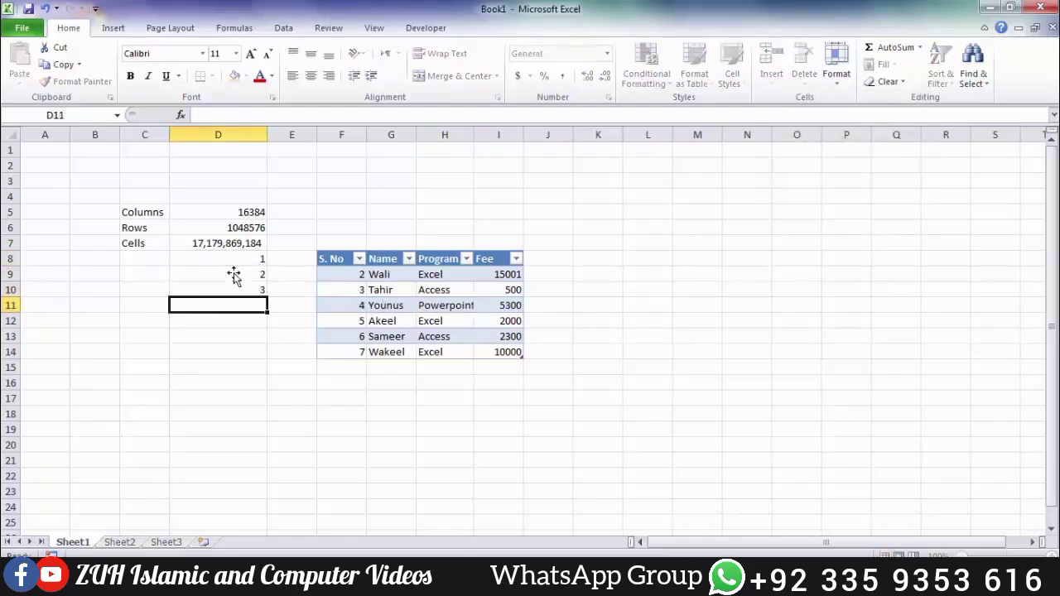
{"action": "type", "text": "4 5"}
{"action": "key", "text": "Return"}
{"action": "type", "text": "6"}
{"action": "key", "text": "Return"}
{"action": "type", "text": "7"}
{"action": "key", "text": "Return"}
{"action": "type", "text": "8"}
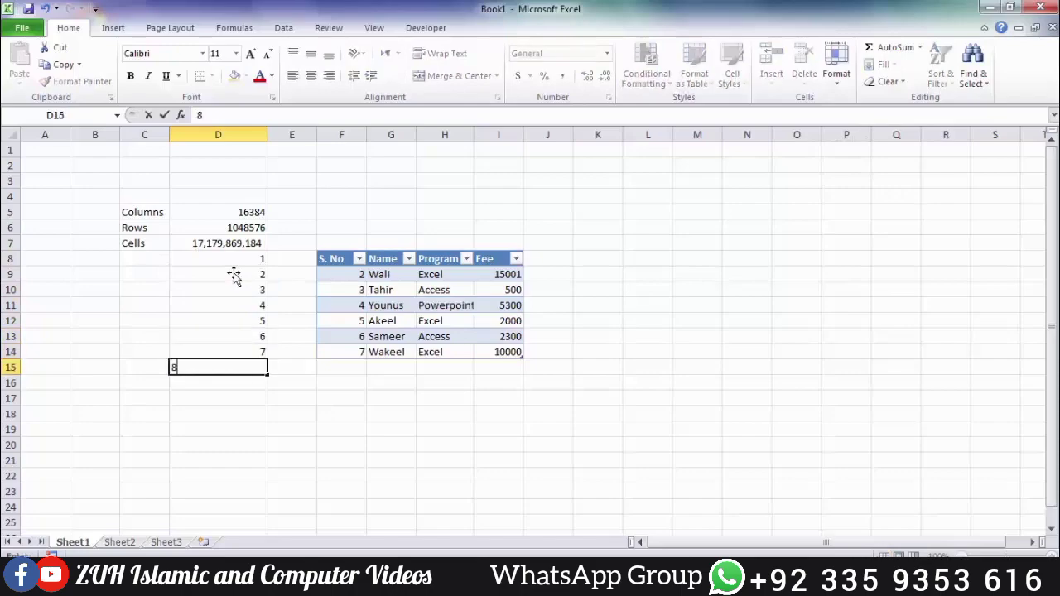
{"action": "key", "text": "Return"}
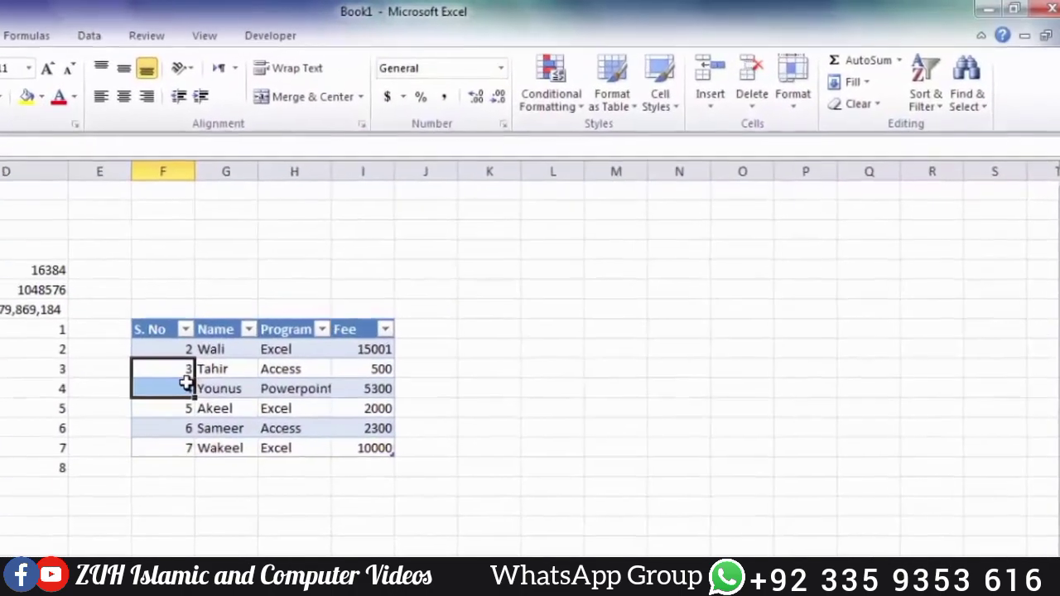
Step: Insert a table row and a sheet row above Younus
{"action": "left_click_drag", "start_coordinate": [360, 291], "coordinate": [362, 306]}
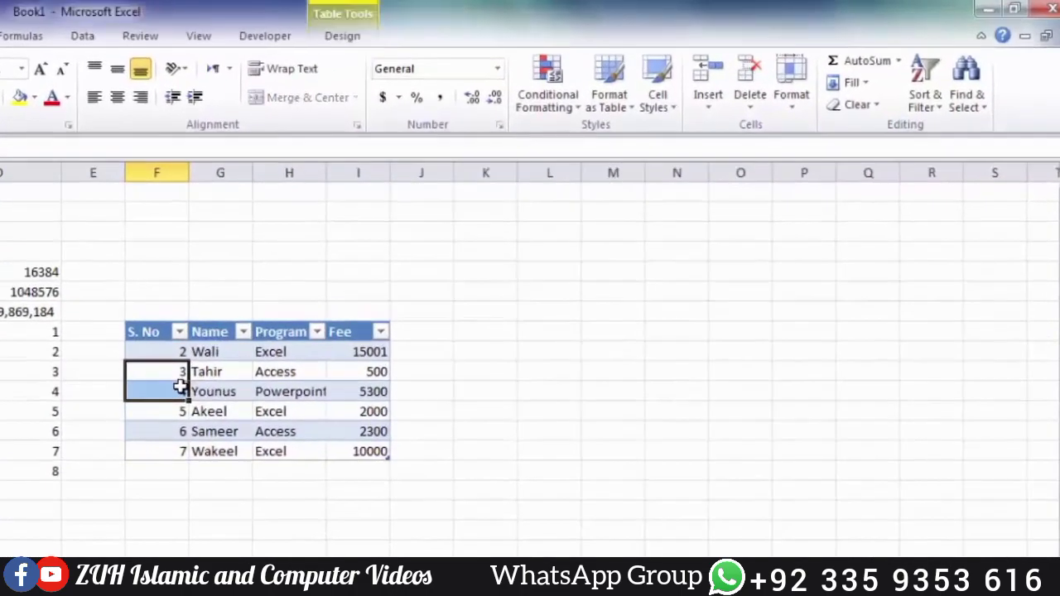
{"action": "left_click", "coordinate": [207, 390]}
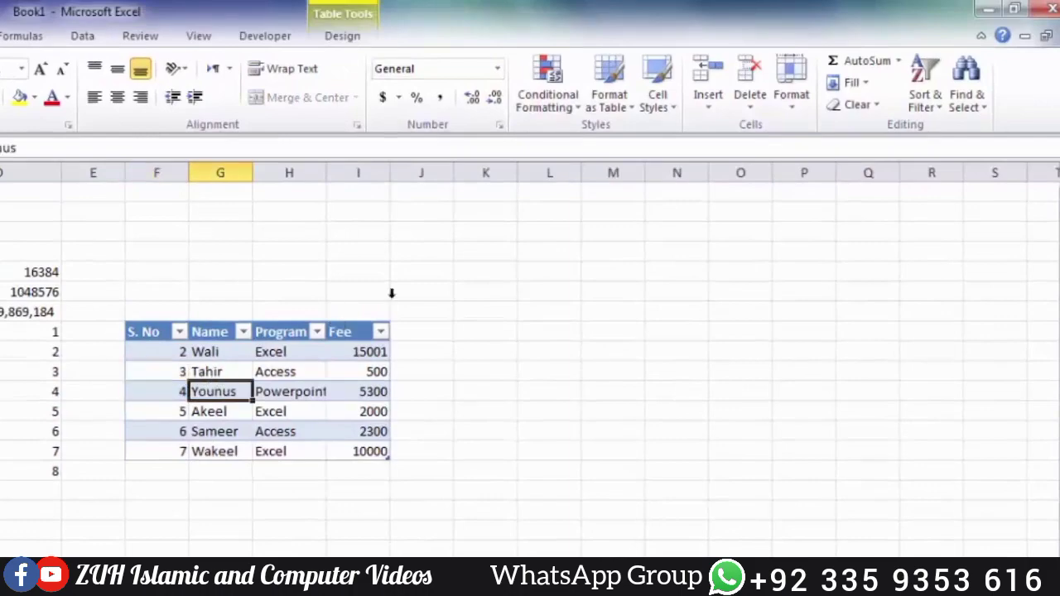
{"action": "left_click", "coordinate": [704, 107]}
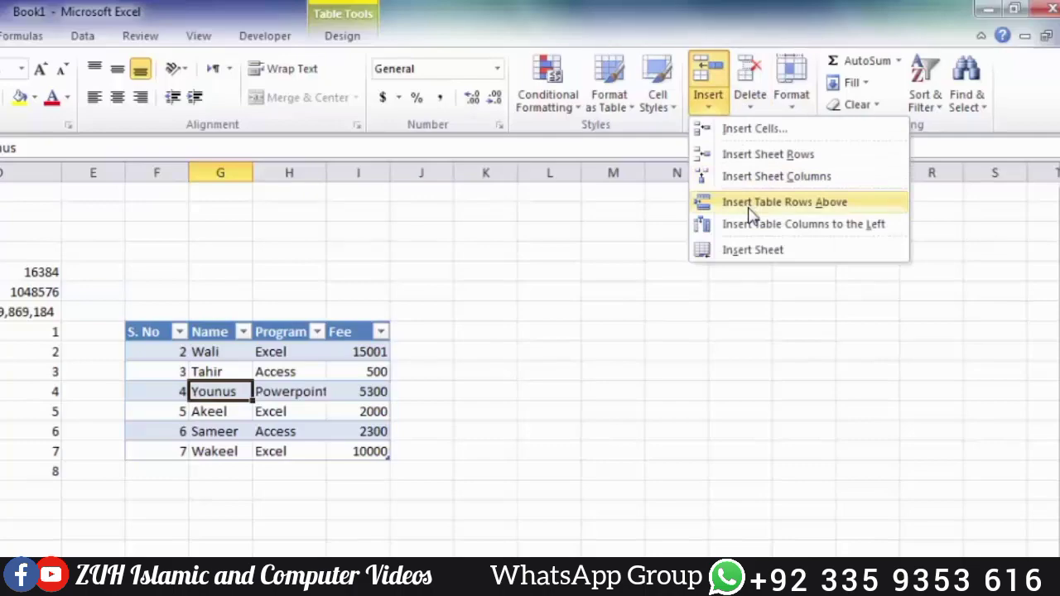
{"action": "left_click", "coordinate": [750, 214]}
{"action": "left_click_drag", "start_coordinate": [170, 389], "coordinate": [340, 394]}
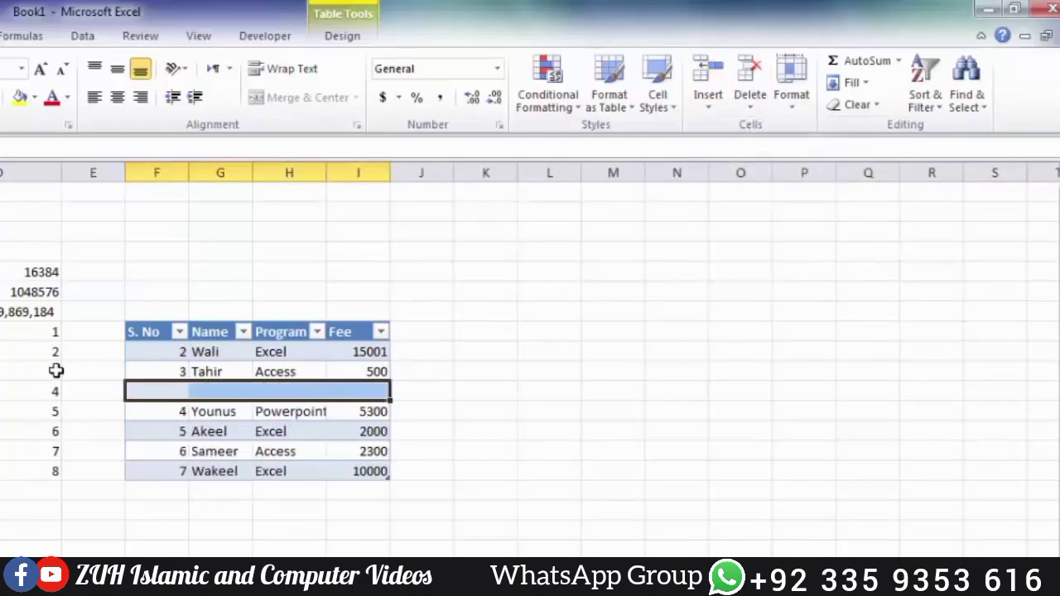
{"action": "left_click", "coordinate": [703, 109]}
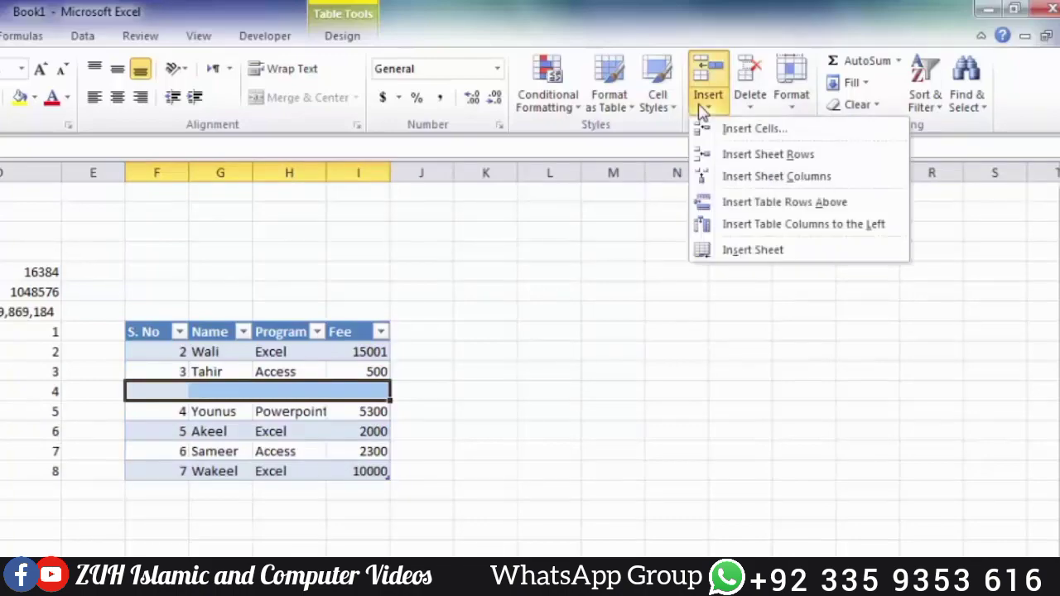
{"action": "left_click", "coordinate": [755, 156]}
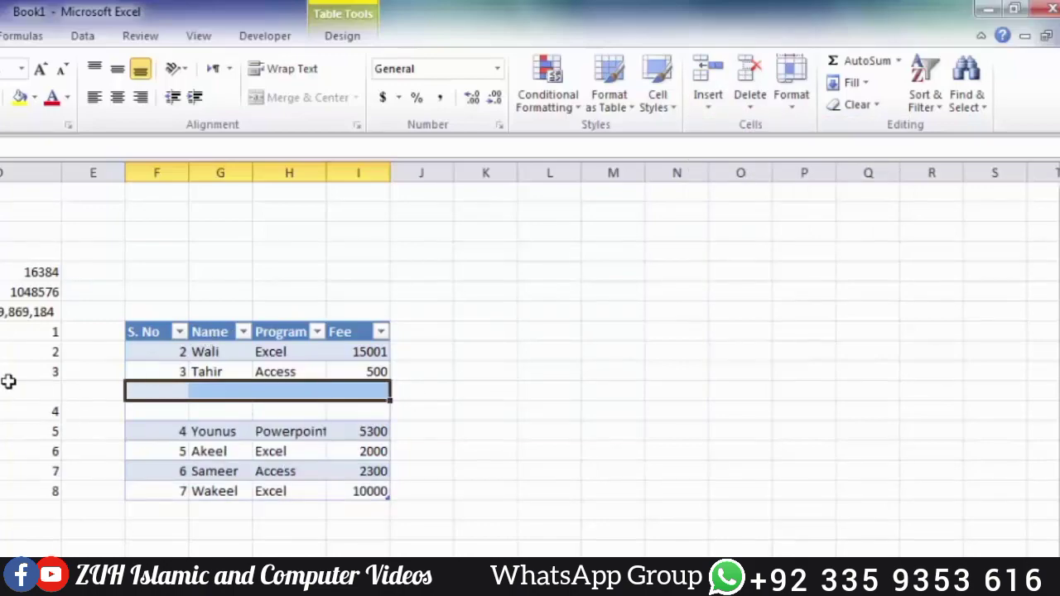
Step: Delete the blank row between Tahir and Younus, then glance at the Delete and Format menus
{"action": "left_click", "coordinate": [751, 101]}
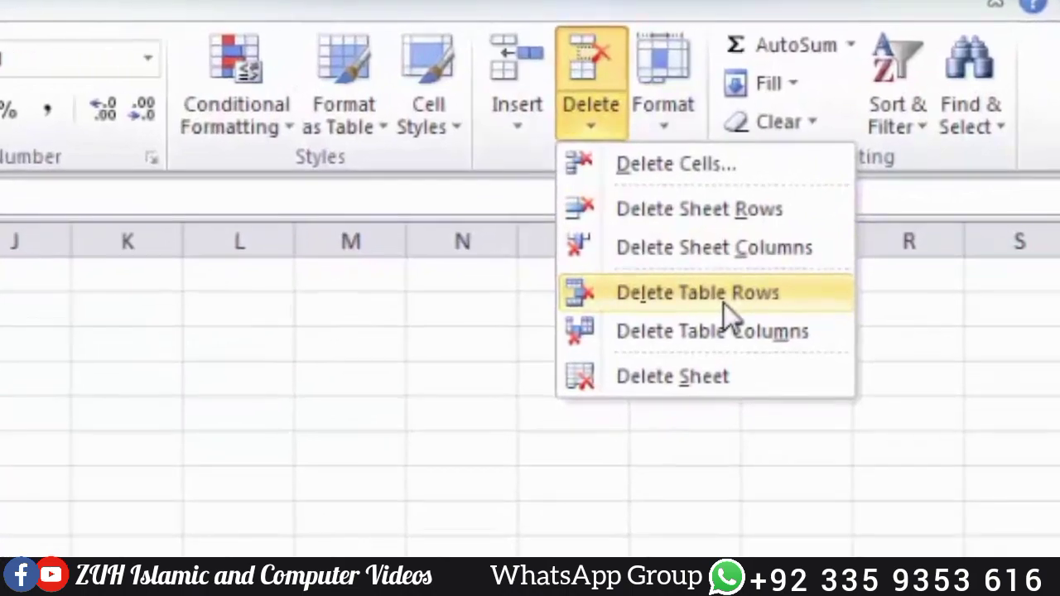
{"action": "left_click", "coordinate": [756, 266]}
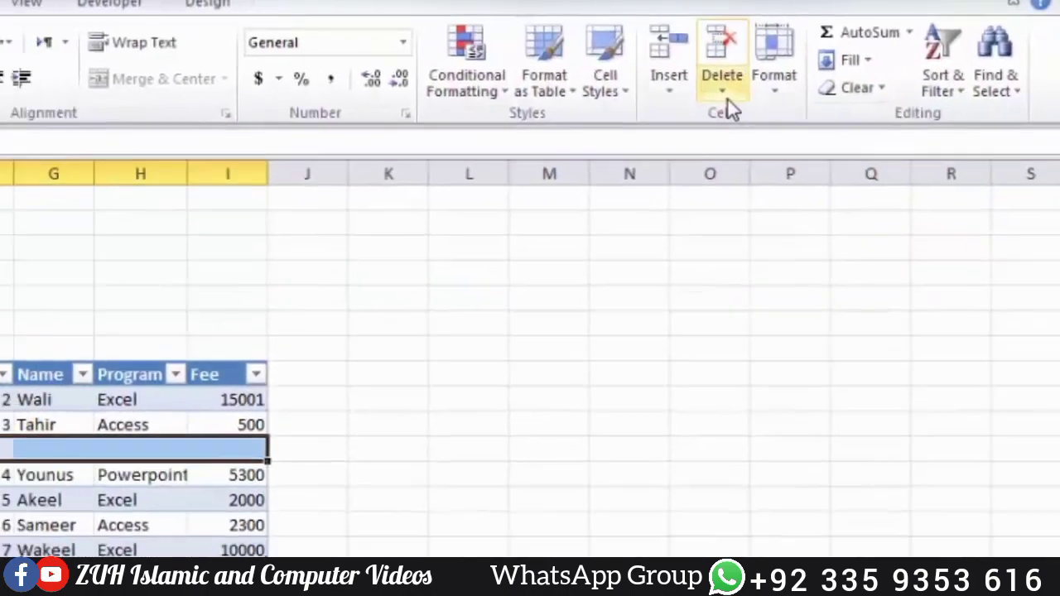
{"action": "left_click", "coordinate": [727, 97]}
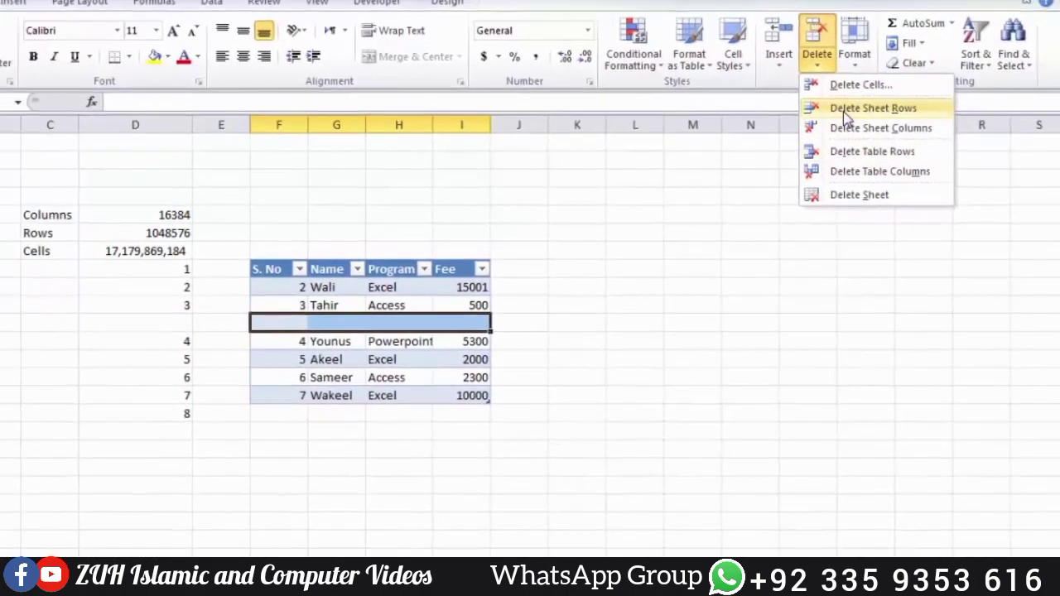
{"action": "left_click", "coordinate": [845, 120]}
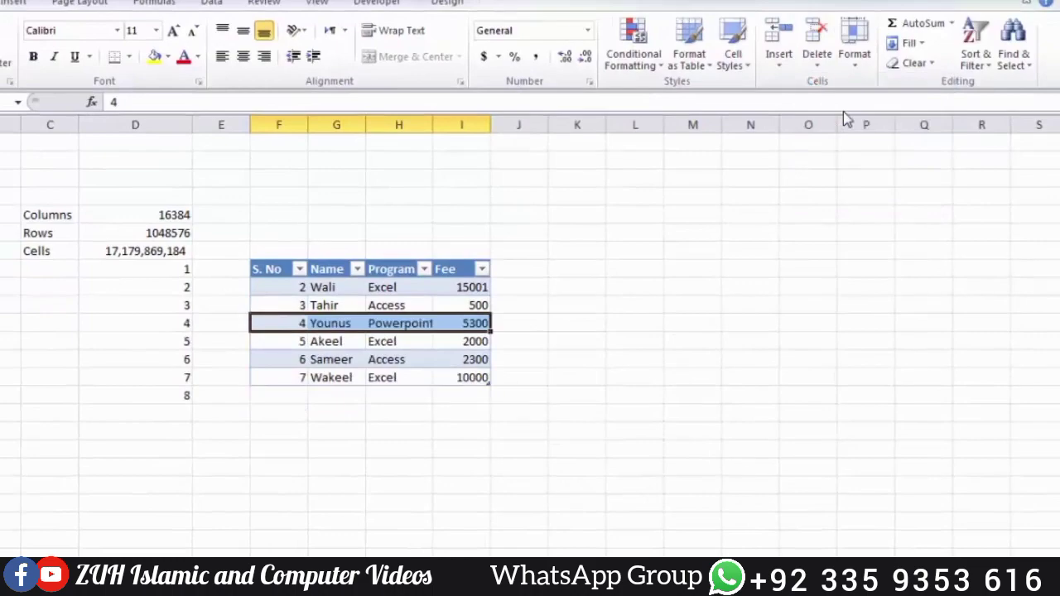
{"action": "left_click", "coordinate": [815, 62]}
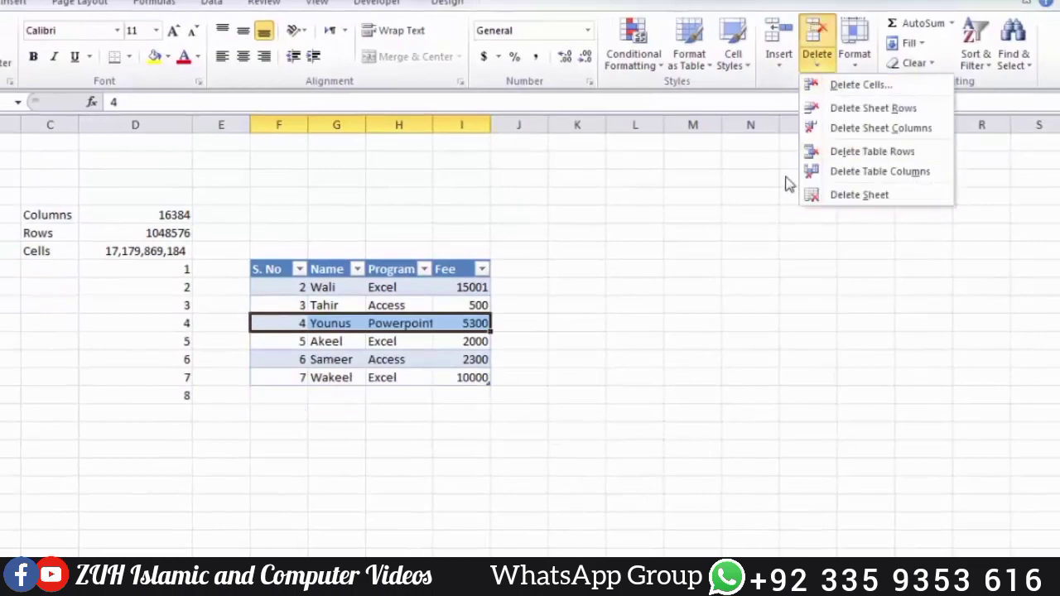
{"action": "left_click", "coordinate": [731, 254]}
{"action": "left_click", "coordinate": [856, 64]}
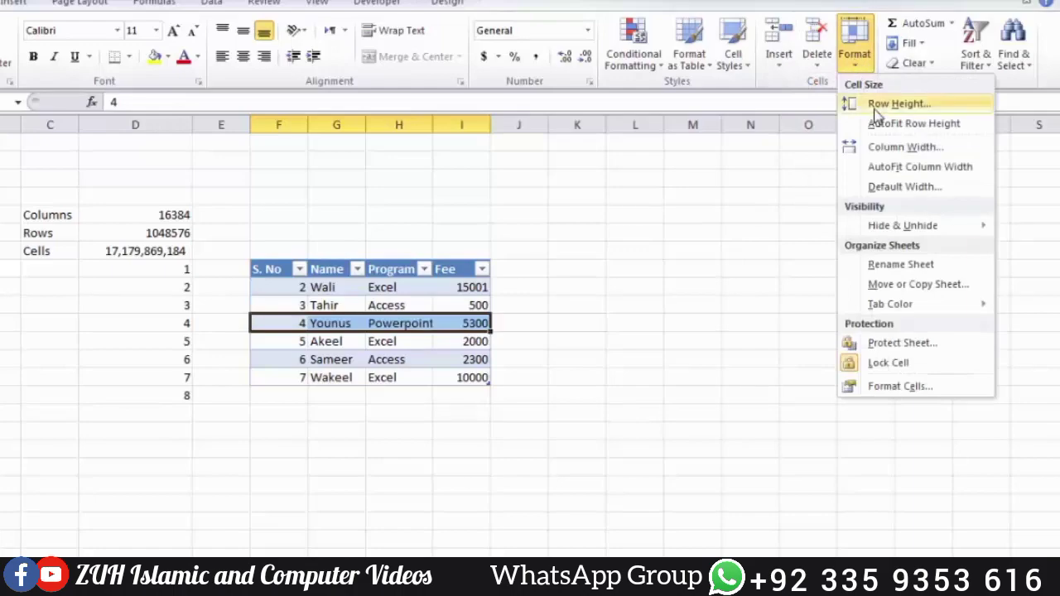
{"action": "left_click", "coordinate": [284, 274]}
Step: Clear Formats on the student table and turn off its header Filter arrows
{"action": "left_click_drag", "start_coordinate": [284, 274], "coordinate": [459, 374]}
{"action": "left_click", "coordinate": [913, 63]}
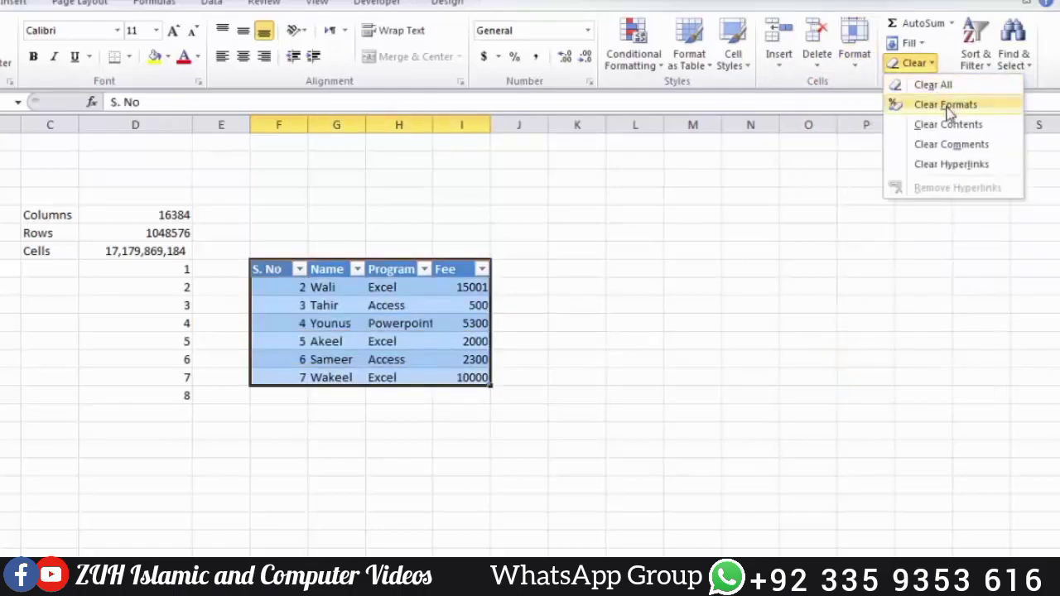
{"action": "left_click", "coordinate": [949, 107]}
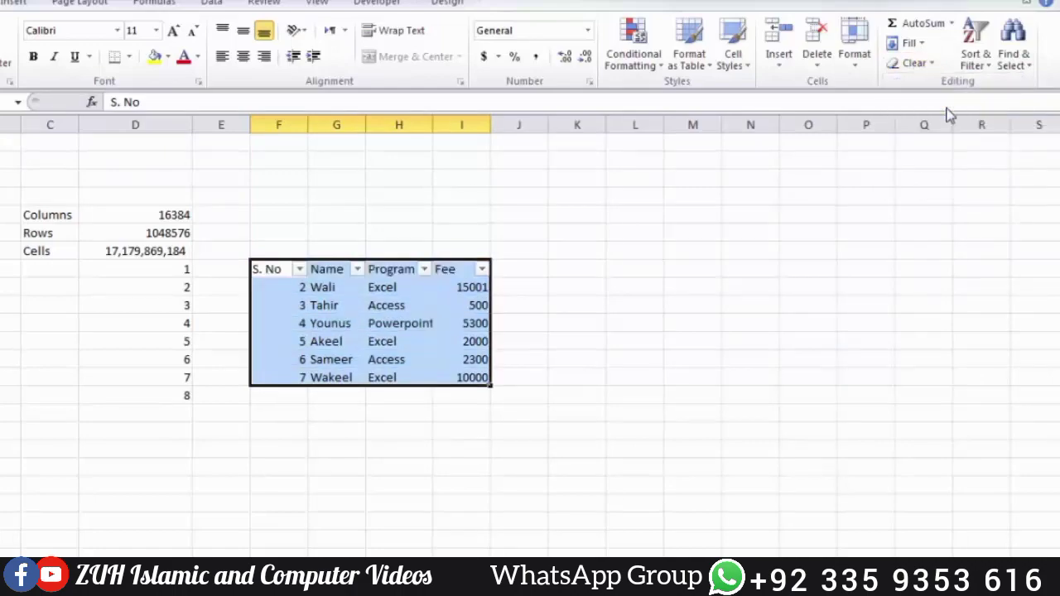
{"action": "left_click", "coordinate": [1003, 66]}
{"action": "left_click", "coordinate": [977, 66]}
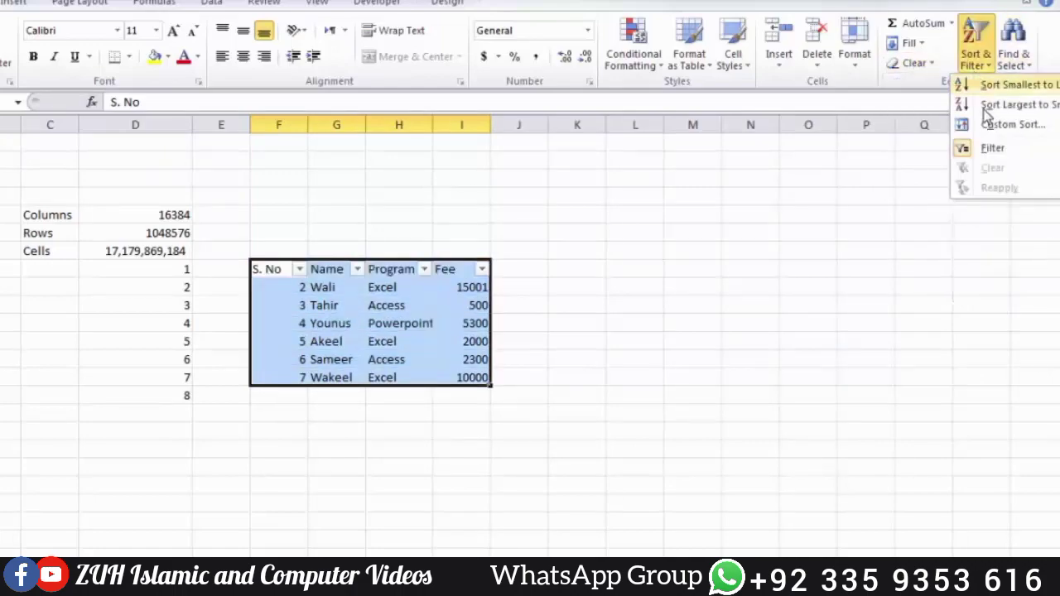
{"action": "left_click", "coordinate": [987, 151]}
{"action": "left_click", "coordinate": [353, 305]}
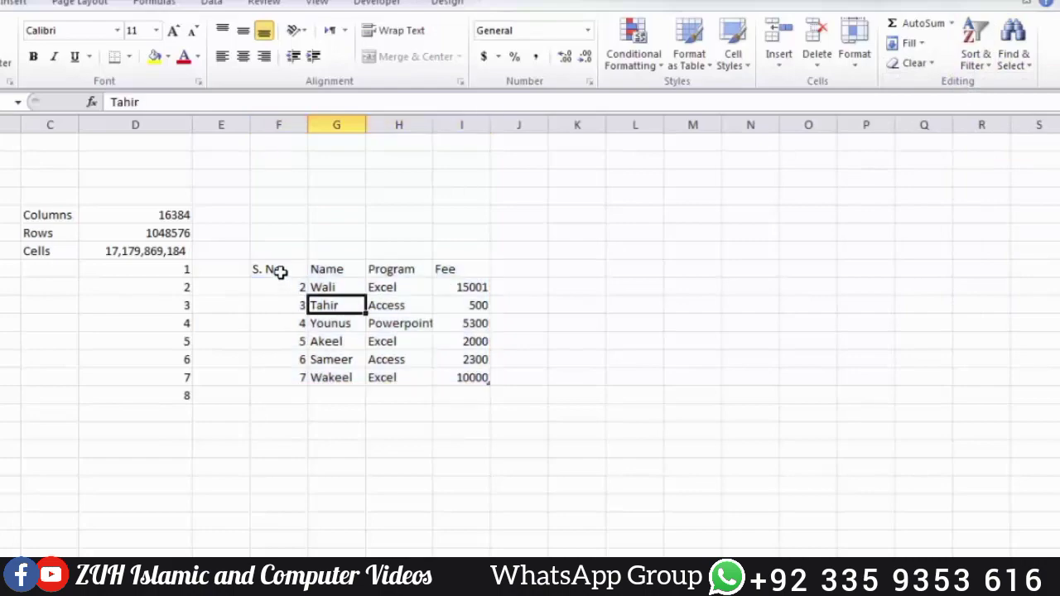
{"action": "left_click_drag", "start_coordinate": [267, 269], "coordinate": [455, 379]}
{"action": "left_click", "coordinate": [856, 69]}
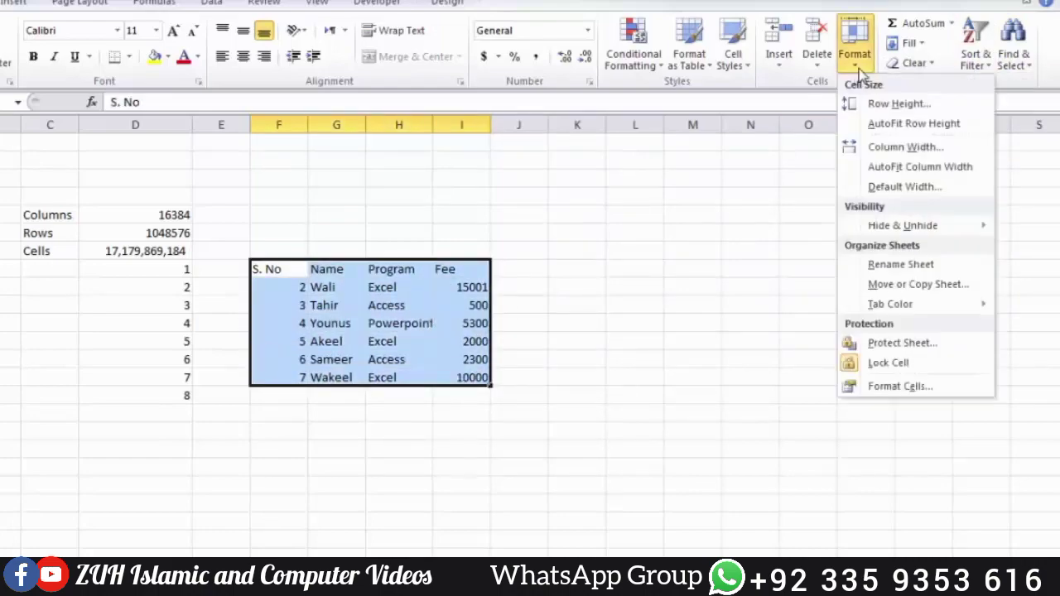
Step: Set the header row S. No to Fee to a row height of 30
{"action": "left_click", "coordinate": [714, 151]}
{"action": "left_click", "coordinate": [306, 270]}
{"action": "left_click_drag", "start_coordinate": [305, 269], "coordinate": [449, 274]}
{"action": "left_click", "coordinate": [854, 56]}
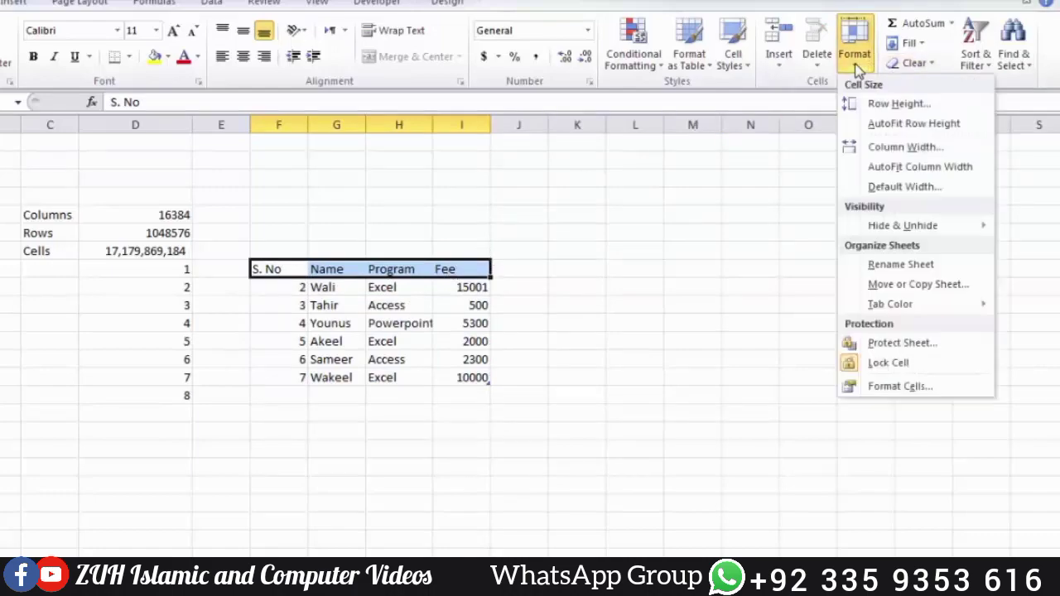
{"action": "left_click", "coordinate": [880, 103]}
{"action": "left_click", "coordinate": [657, 232]}
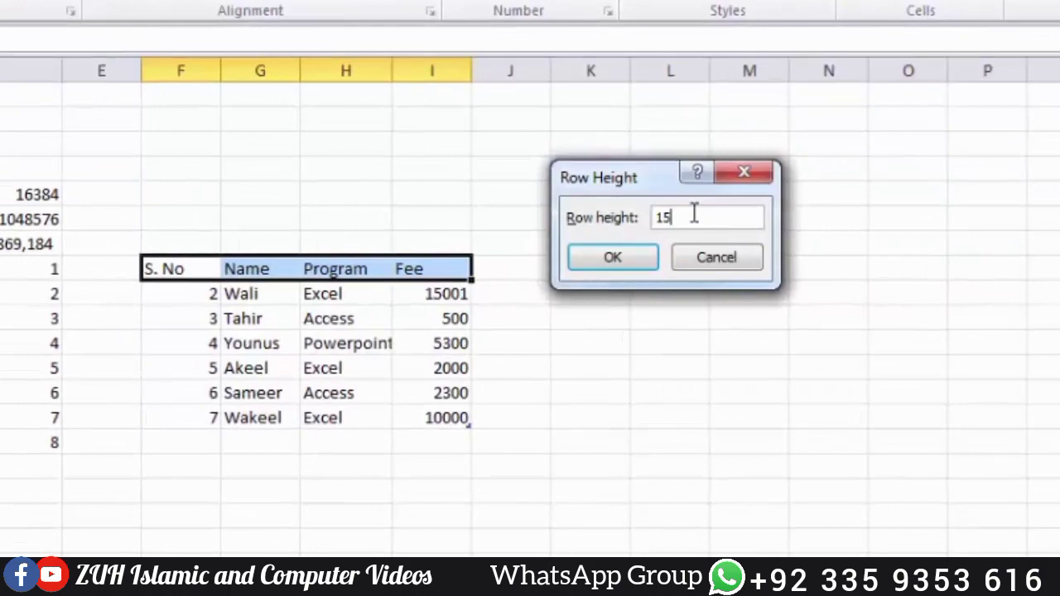
{"action": "key", "text": "BackSpace"}
{"action": "key", "text": "BackSpace"}
{"action": "type", "text": "3"}
{"action": "key", "text": "Return"}
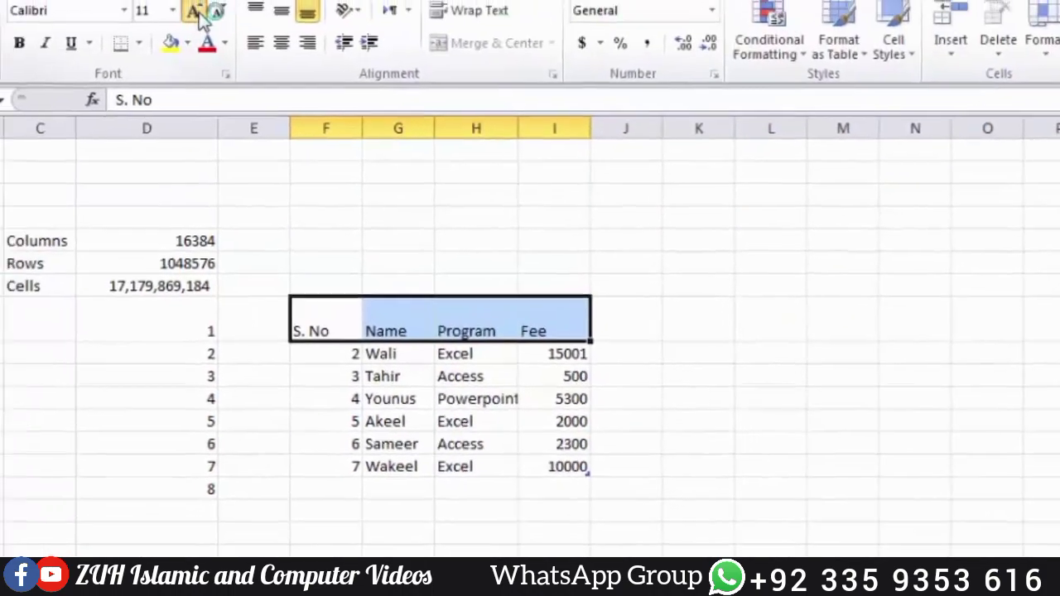
Step: Enlarge the header font to 16, middle-align it, and AutoFit the row height
{"action": "left_click", "coordinate": [332, 70]}
{"action": "left_click", "coordinate": [332, 71]}
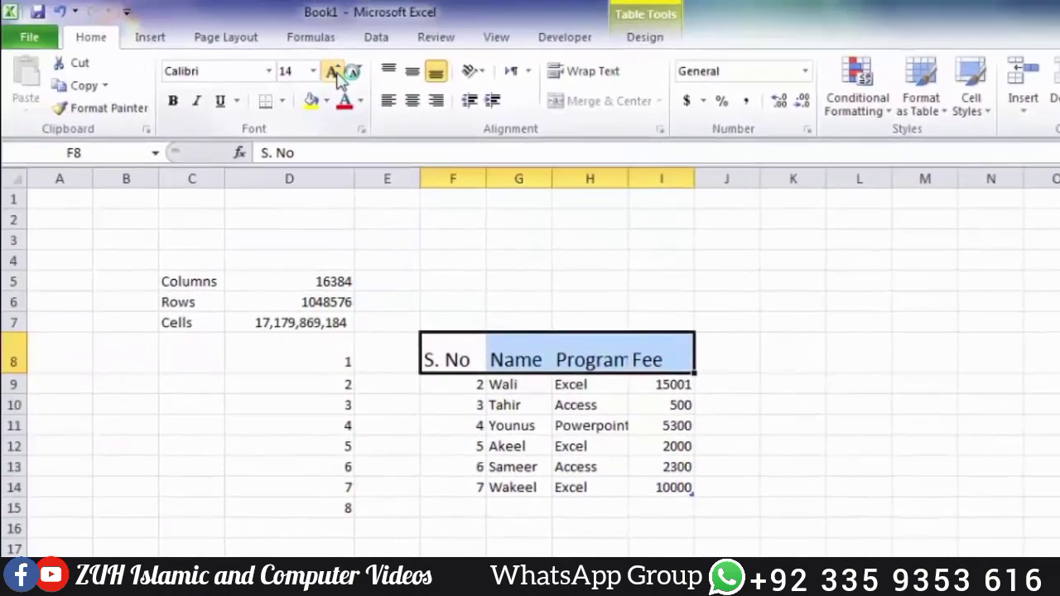
{"action": "left_click", "coordinate": [332, 70]}
{"action": "left_click", "coordinate": [412, 72]}
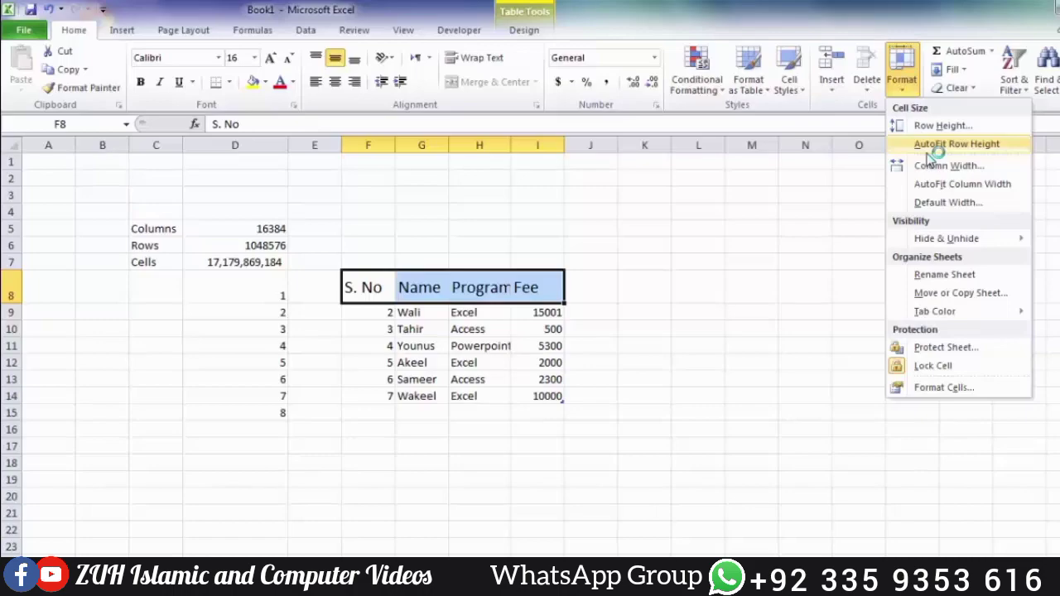
{"action": "left_click", "coordinate": [927, 149]}
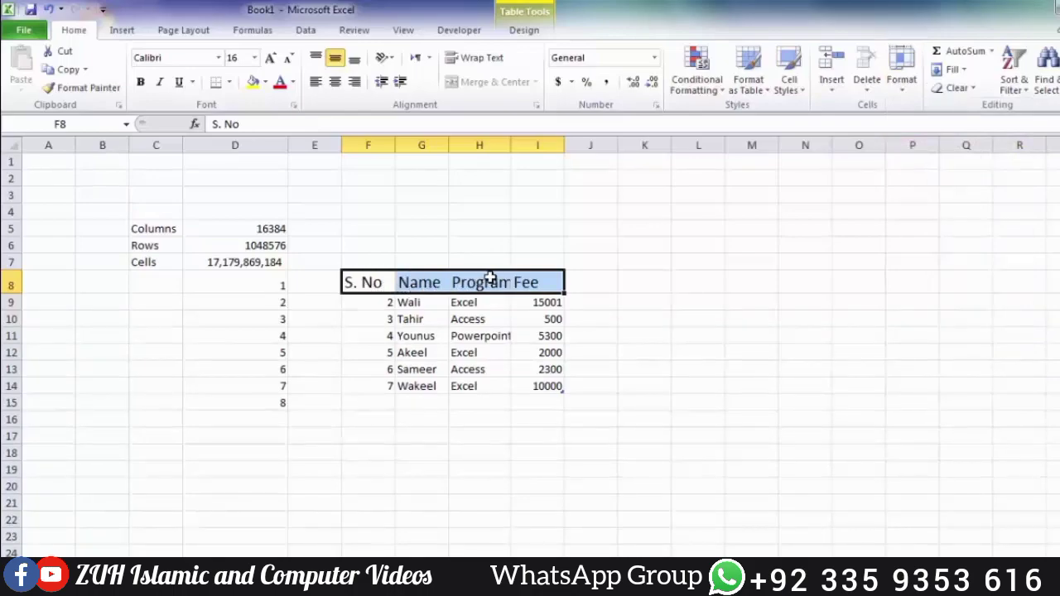
{"action": "left_click", "coordinate": [908, 93]}
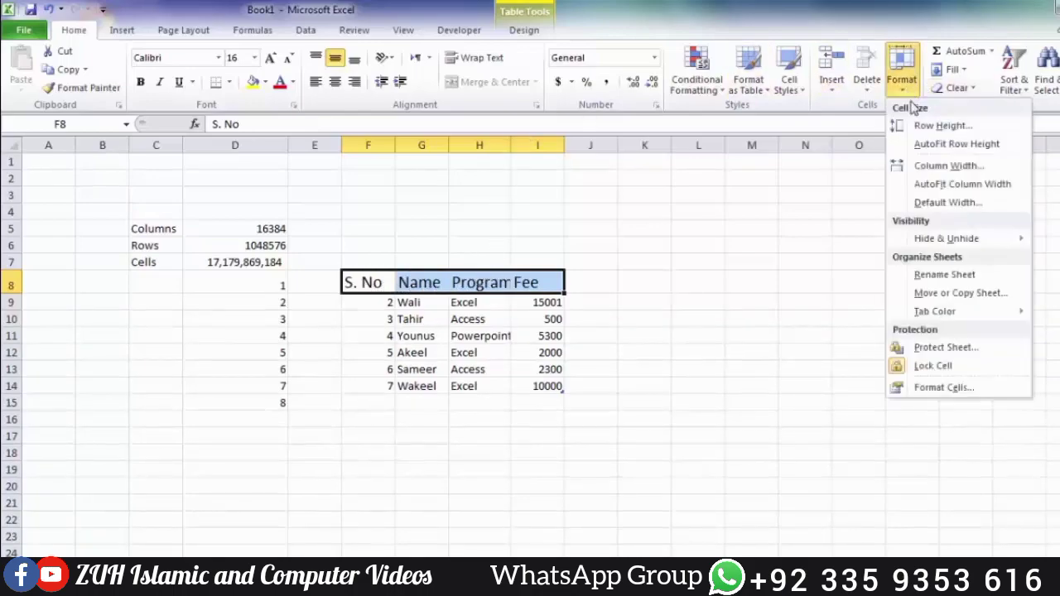
Step: Change the Program column (H) width from 9.86 to 13
{"action": "left_click", "coordinate": [930, 168]}
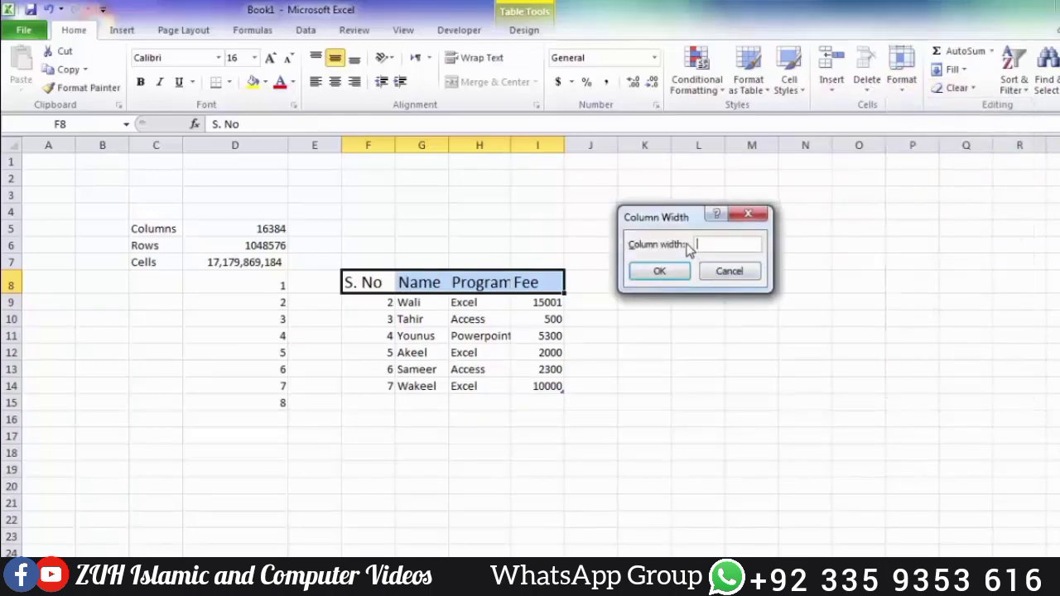
{"action": "left_click", "coordinate": [719, 273]}
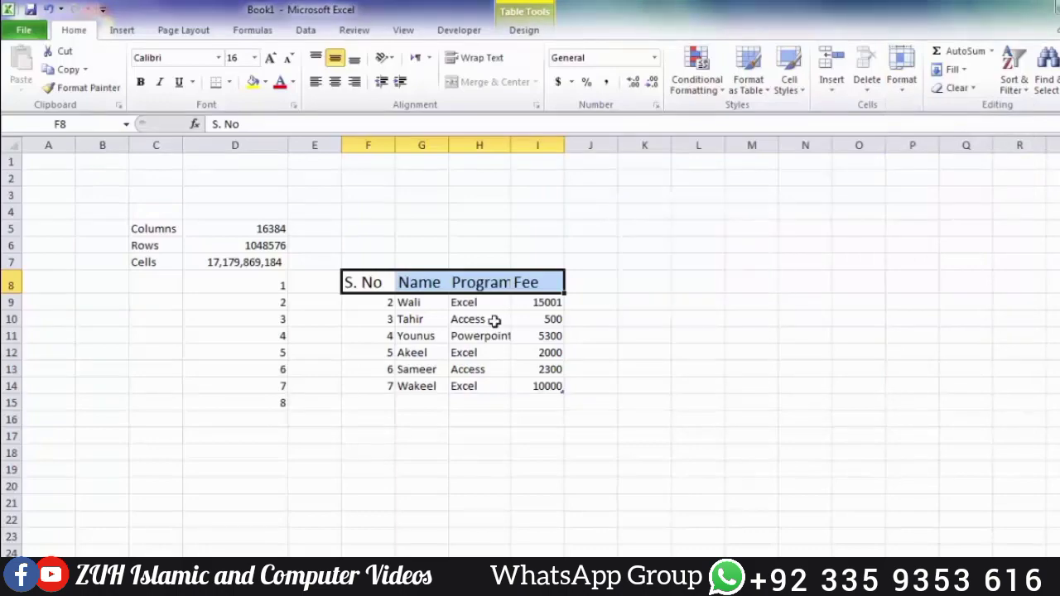
{"action": "left_click", "coordinate": [483, 282]}
{"action": "left_click", "coordinate": [909, 91]}
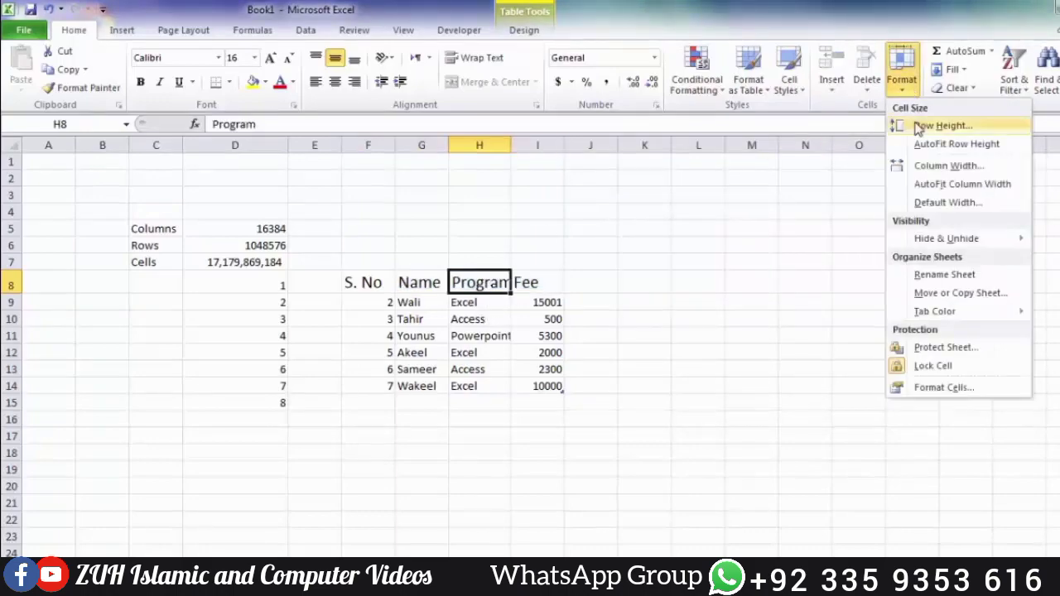
{"action": "left_click", "coordinate": [926, 168]}
{"action": "left_click", "coordinate": [729, 246]}
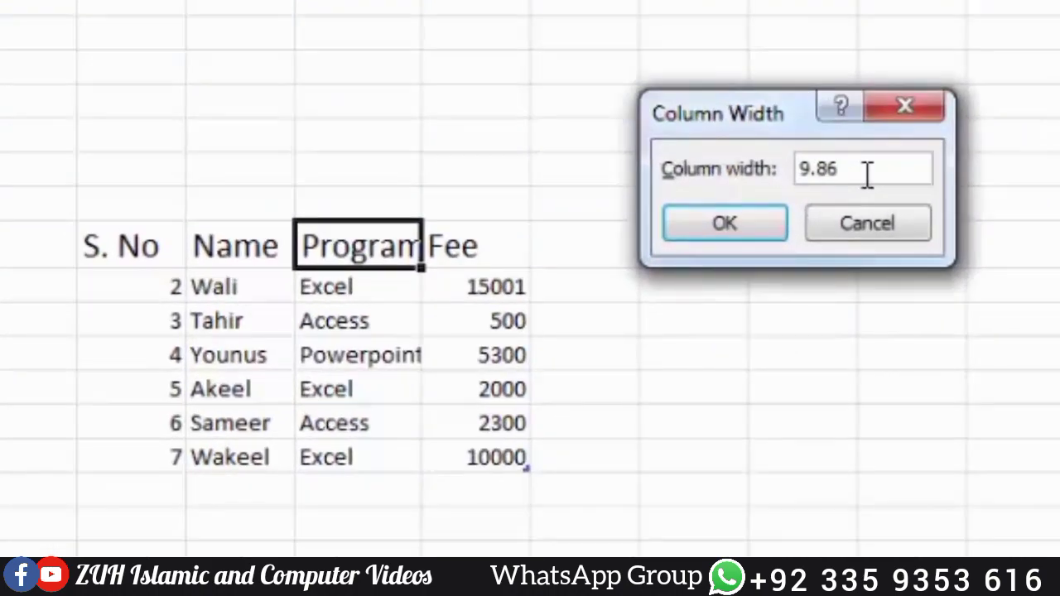
{"action": "key", "text": "BackSpace"}
{"action": "key", "text": "BackSpace"}
{"action": "key", "text": "BackSpace"}
{"action": "key", "text": "BackSpace"}
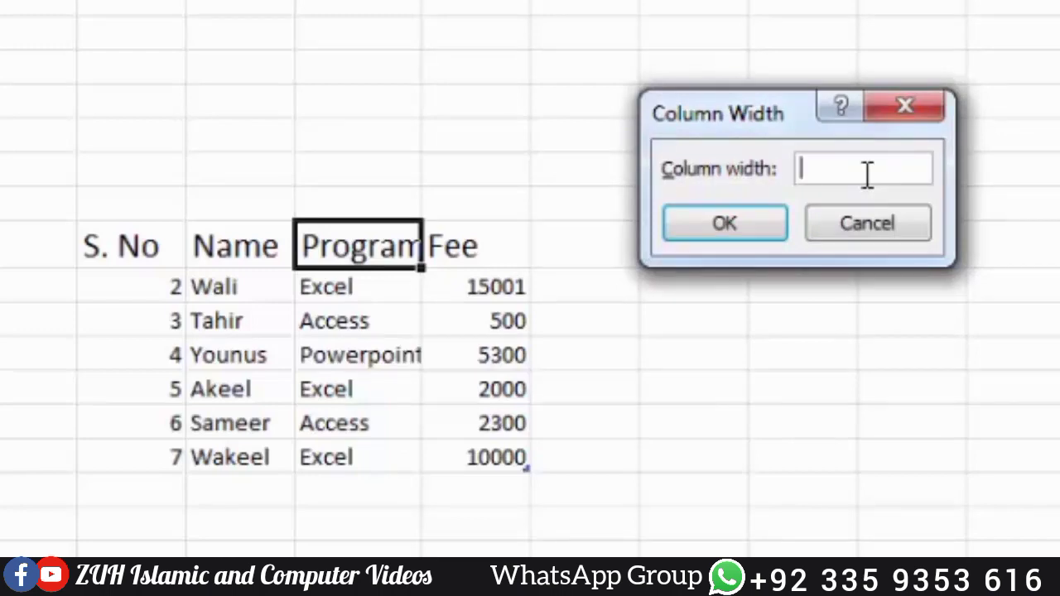
{"action": "type", "text": "13"}
{"action": "key", "text": "Return"}
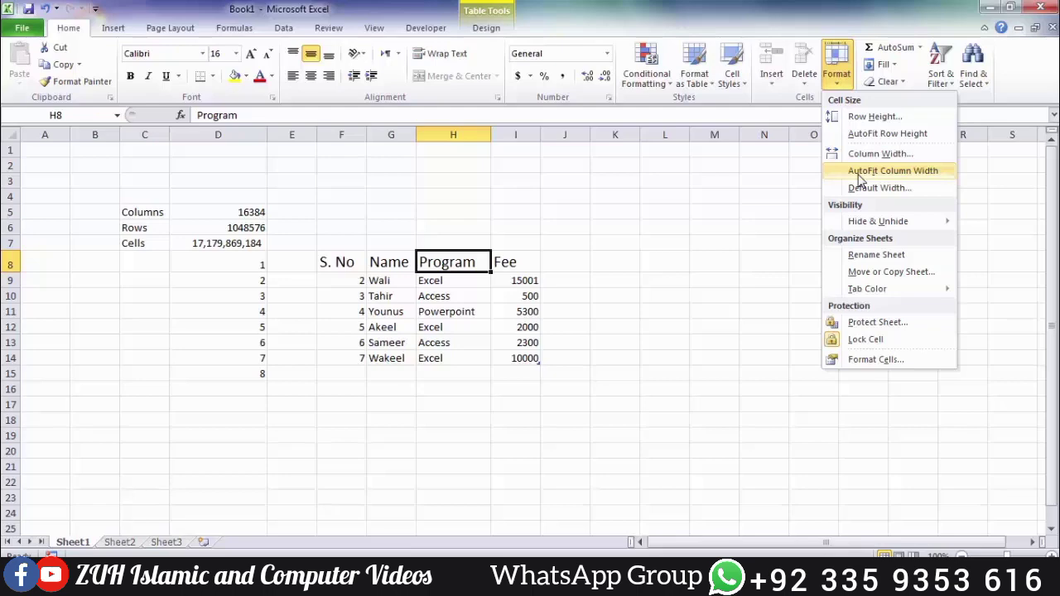
Step: AutoFit the Program column to its text, then AutoFit column F to its serial numbers
{"action": "left_click", "coordinate": [860, 176]}
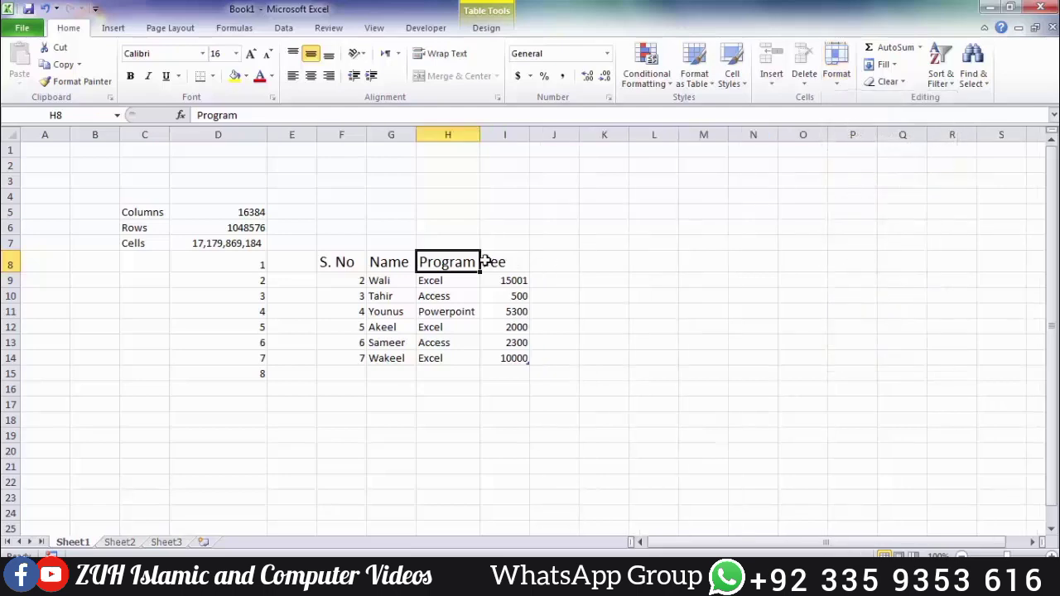
{"action": "left_click", "coordinate": [357, 280]}
{"action": "left_click", "coordinate": [837, 75]}
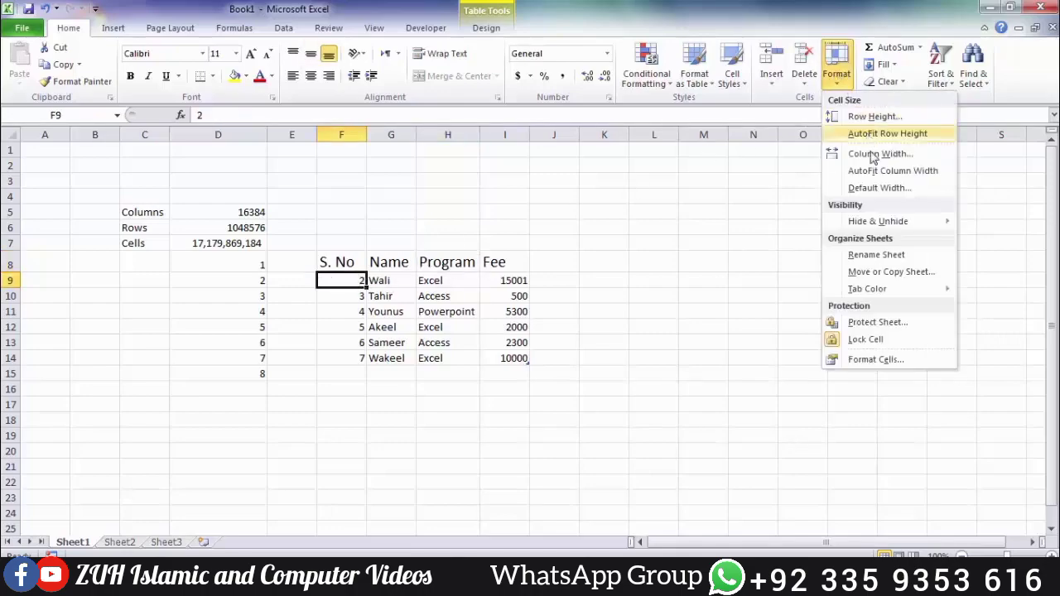
{"action": "left_click", "coordinate": [875, 172]}
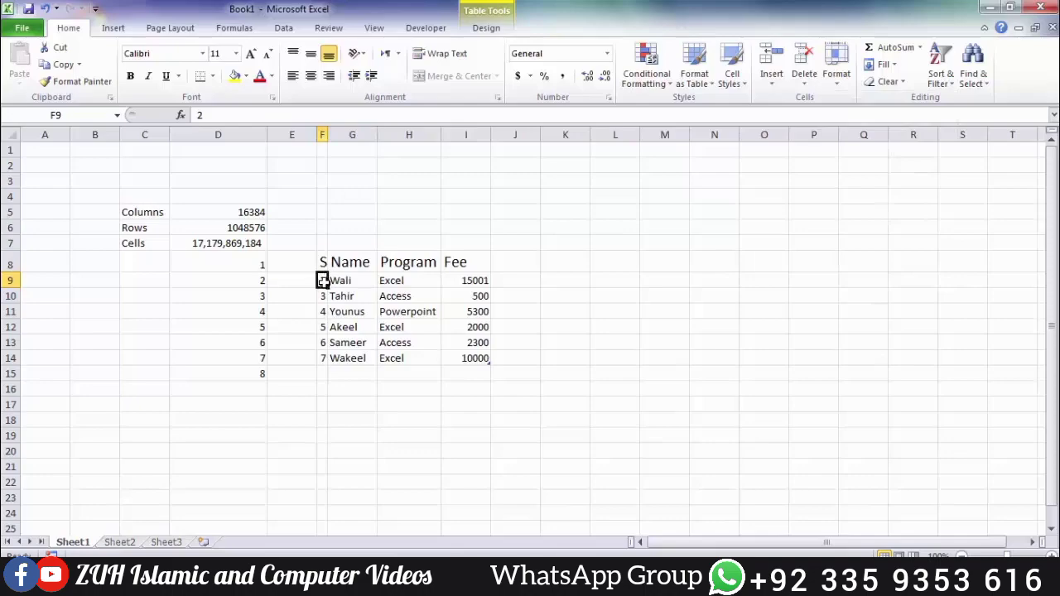
{"action": "left_click", "coordinate": [322, 262]}
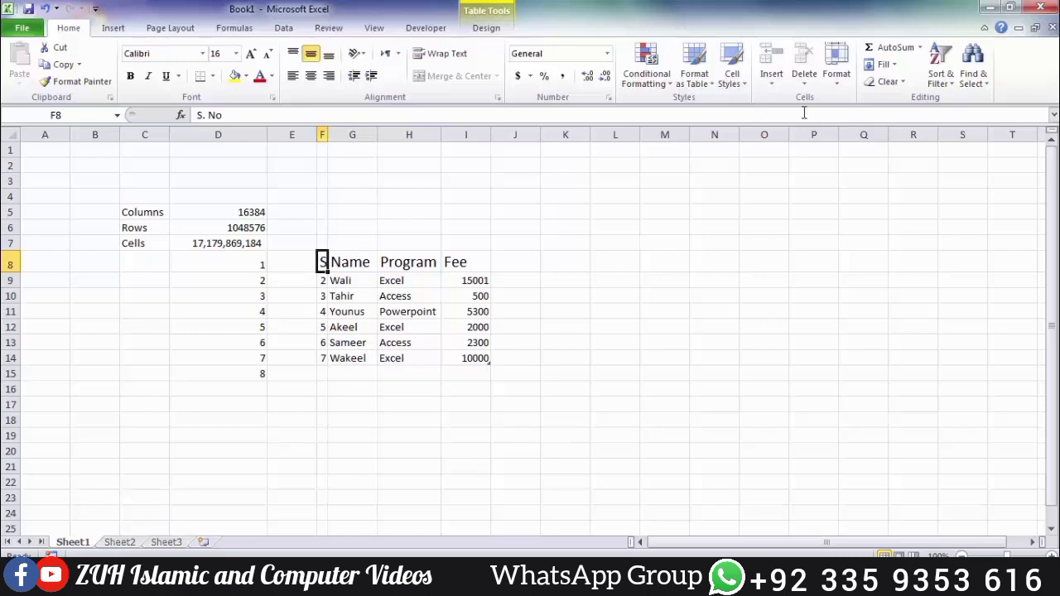
Step: AutoFit the S. No column to its full header, then bring up the Standard Width dialog showing 8.43
{"action": "left_click", "coordinate": [835, 65]}
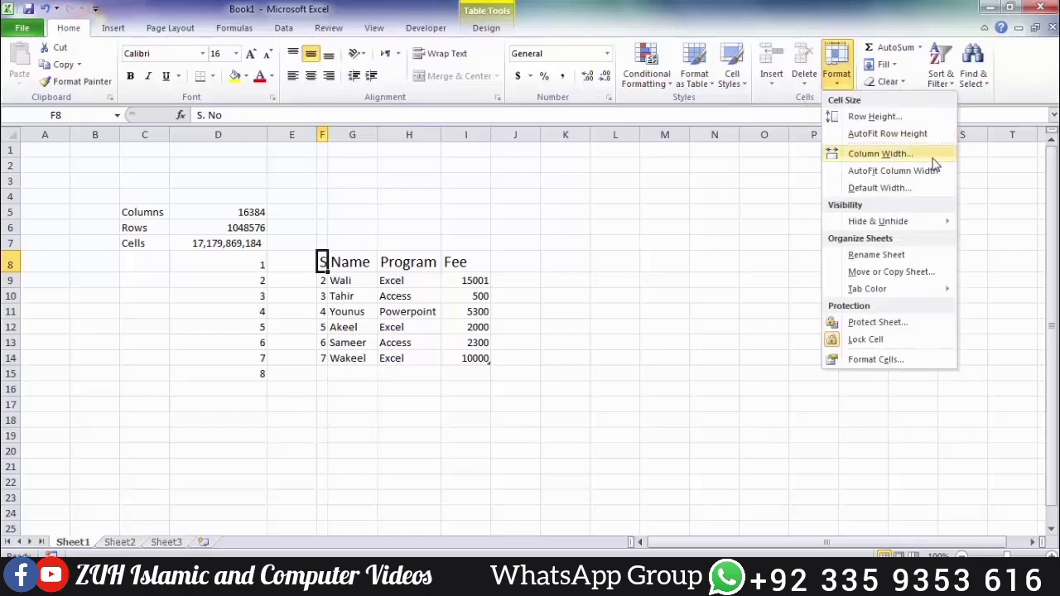
{"action": "left_click", "coordinate": [911, 171]}
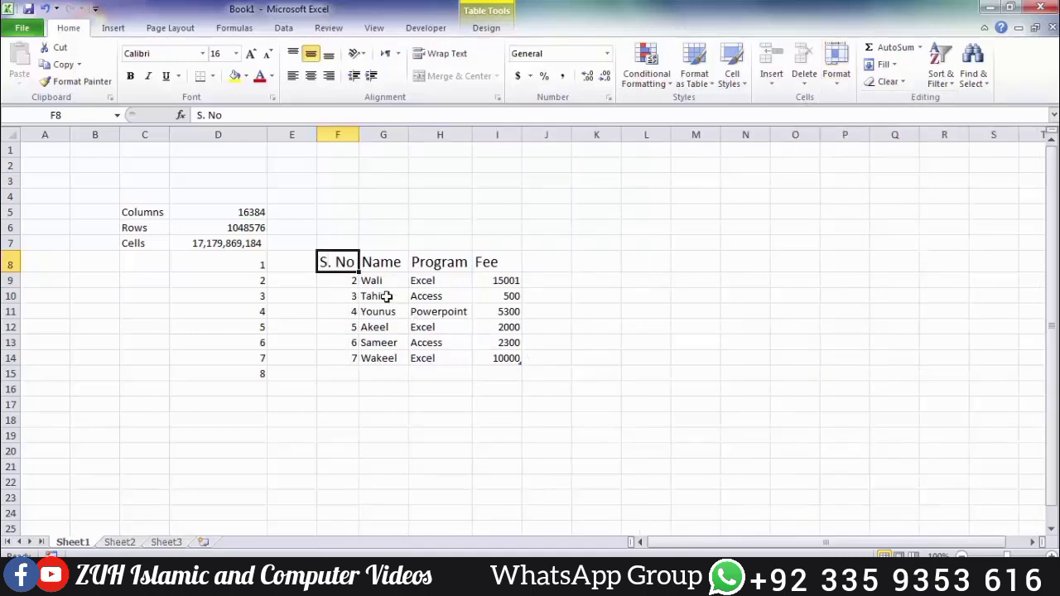
{"action": "left_click", "coordinate": [837, 68]}
{"action": "left_click", "coordinate": [863, 188]}
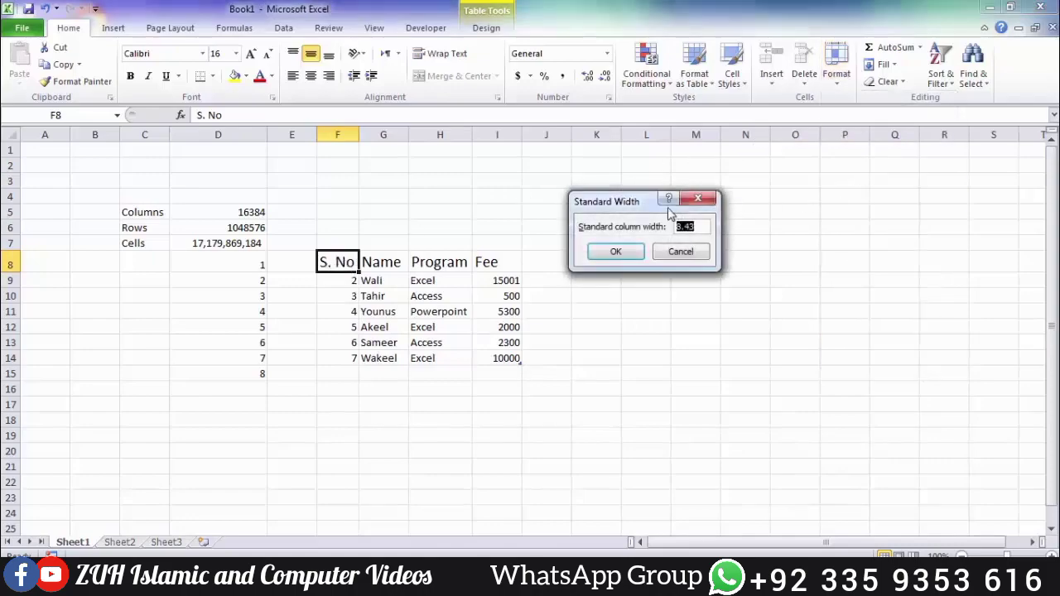
{"action": "left_click_drag", "start_coordinate": [634, 199], "coordinate": [719, 265]}
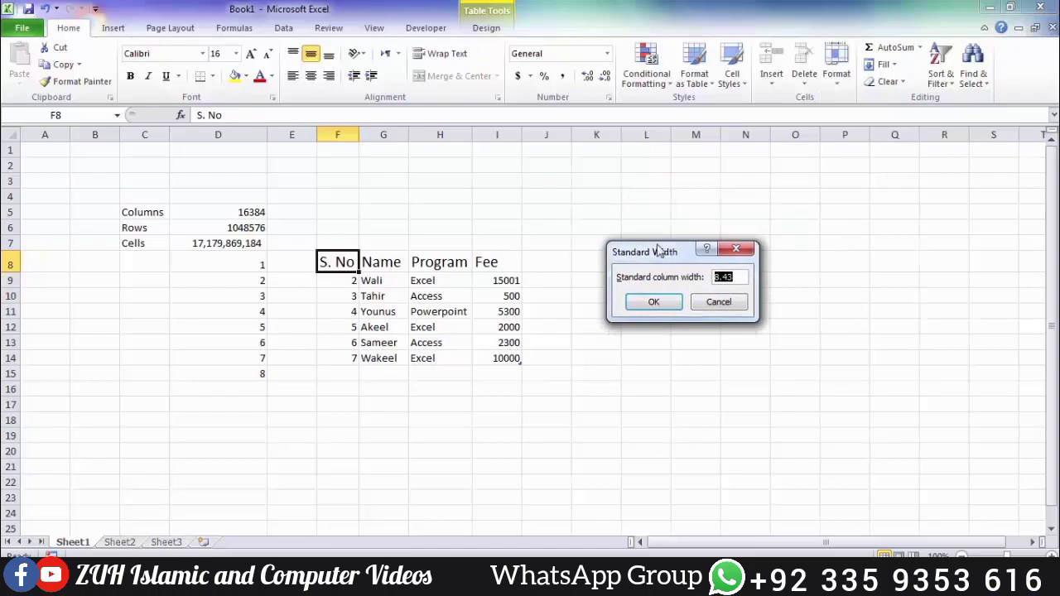
{"action": "left_click", "coordinate": [743, 277]}
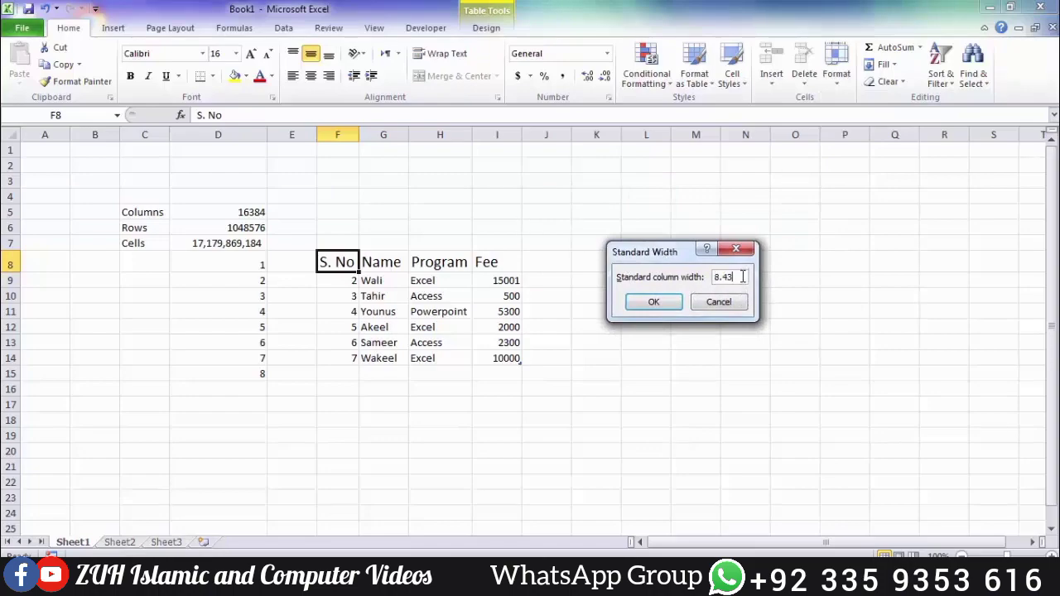
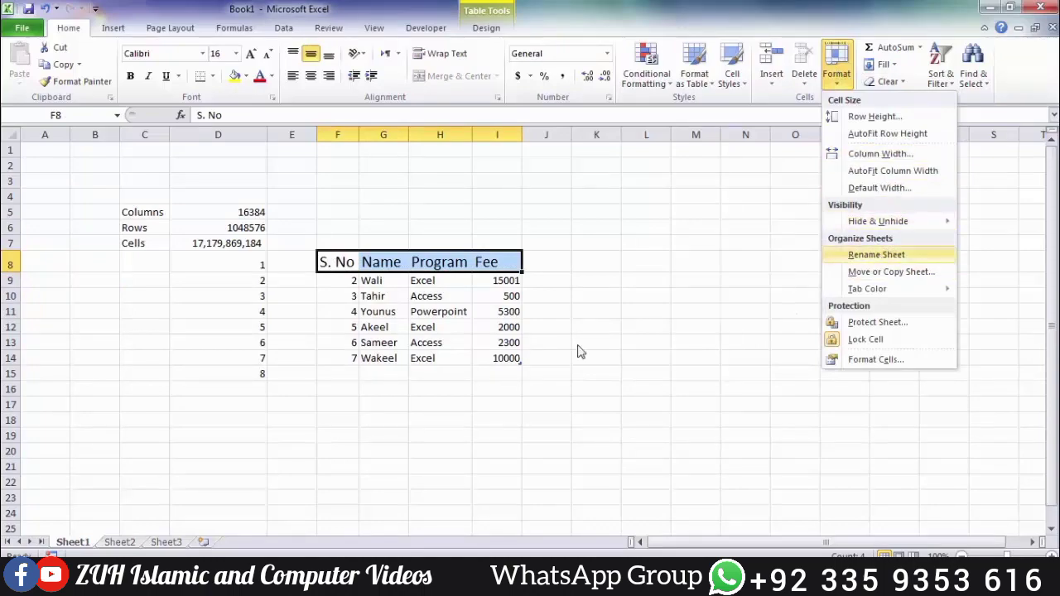
Step: Put the Sheet1 tab into rename mode from the Format menu
{"action": "left_click", "coordinate": [895, 259]}
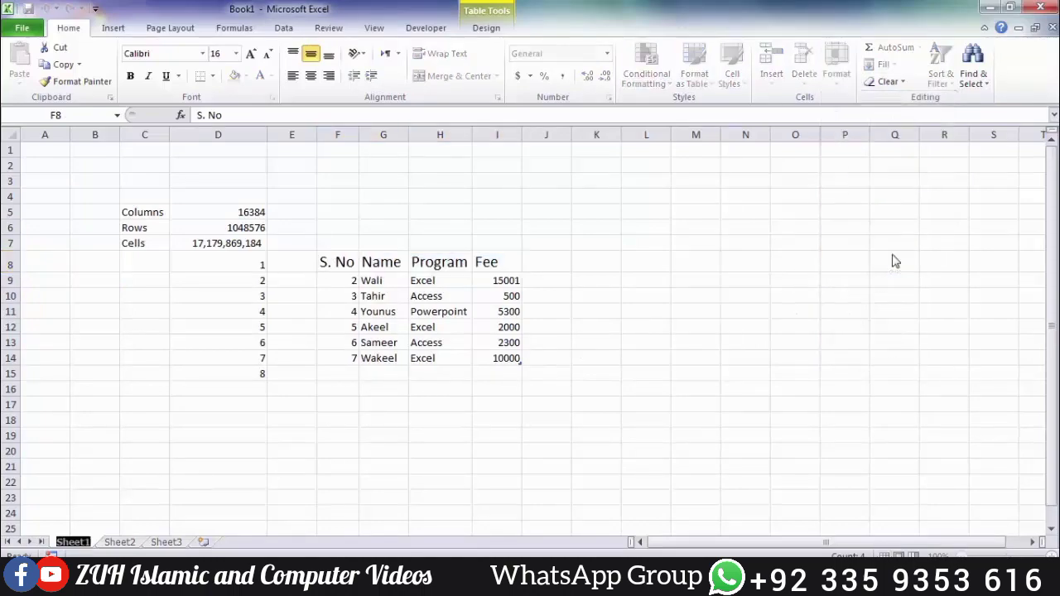
Step: Name the sheet 'ZUH Islamic and Computer Videos', correcting the misspelled 'Videos'
{"action": "type", "text": "ZUH"}
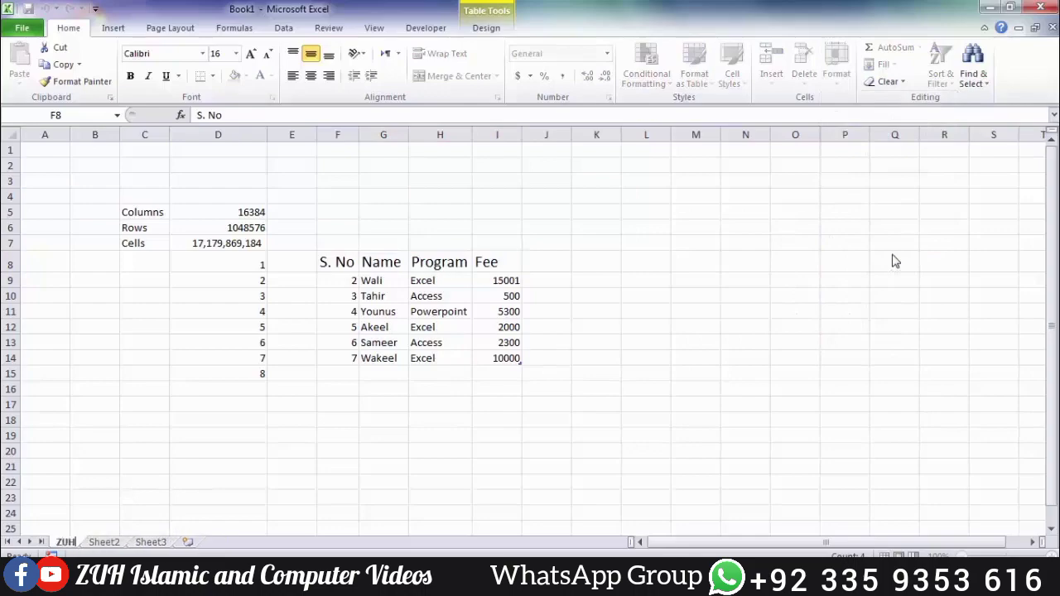
{"action": "type", "text": " Islamic and Computer Vdieos"}
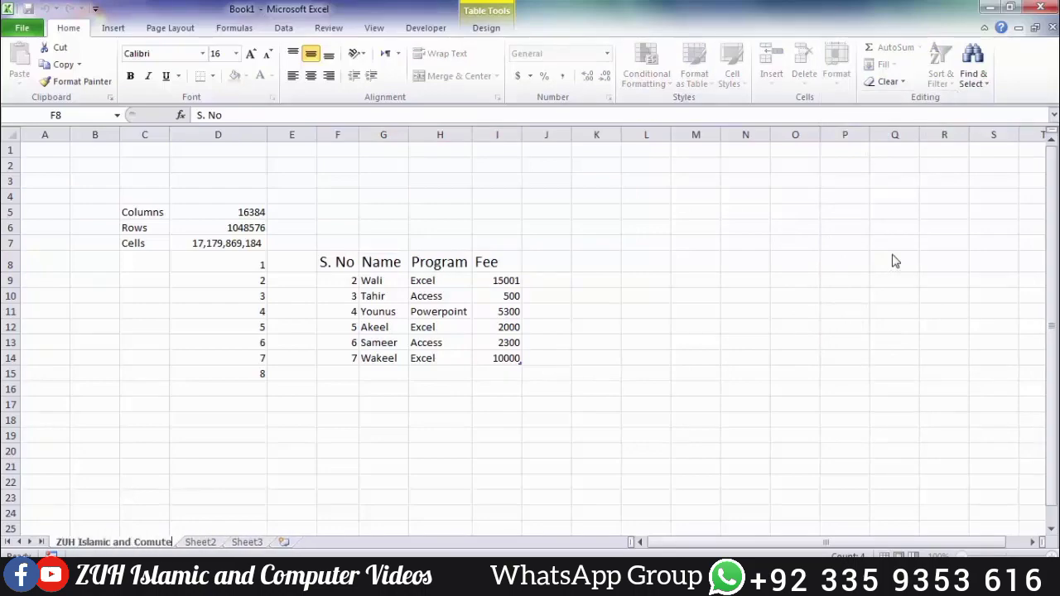
{"action": "key", "text": "BackSpace"}
{"action": "key", "text": "BackSpace"}
{"action": "key", "text": "BackSpace"}
{"action": "key", "text": "BackSpace"}
{"action": "key", "text": "BackSpace"}
{"action": "type", "text": "ideos"}
{"action": "key", "text": "Return"}
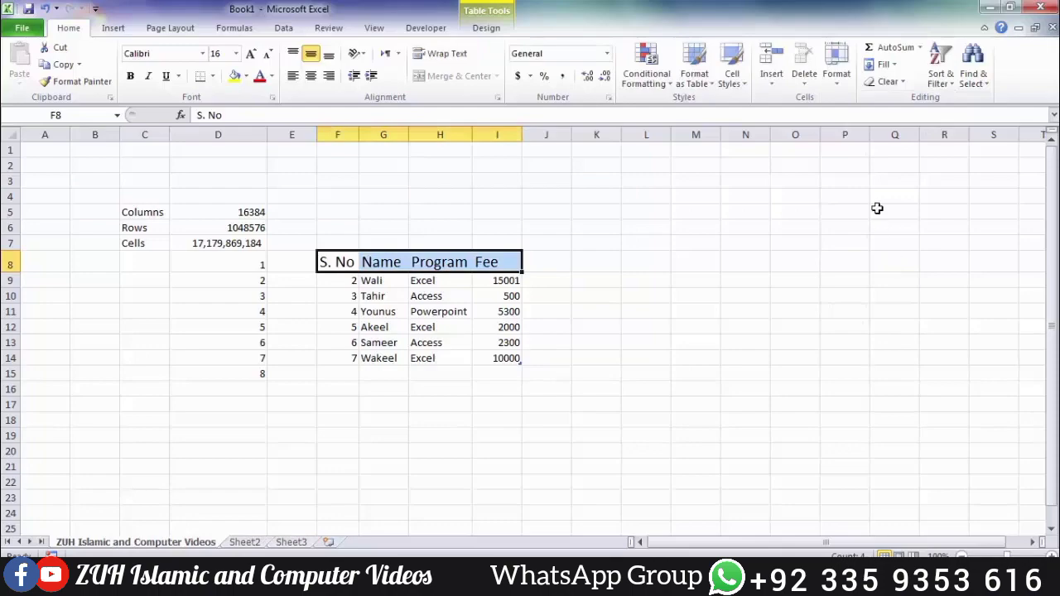
Step: Move the renamed sheet to the end, after Sheet3
{"action": "left_click", "coordinate": [838, 79]}
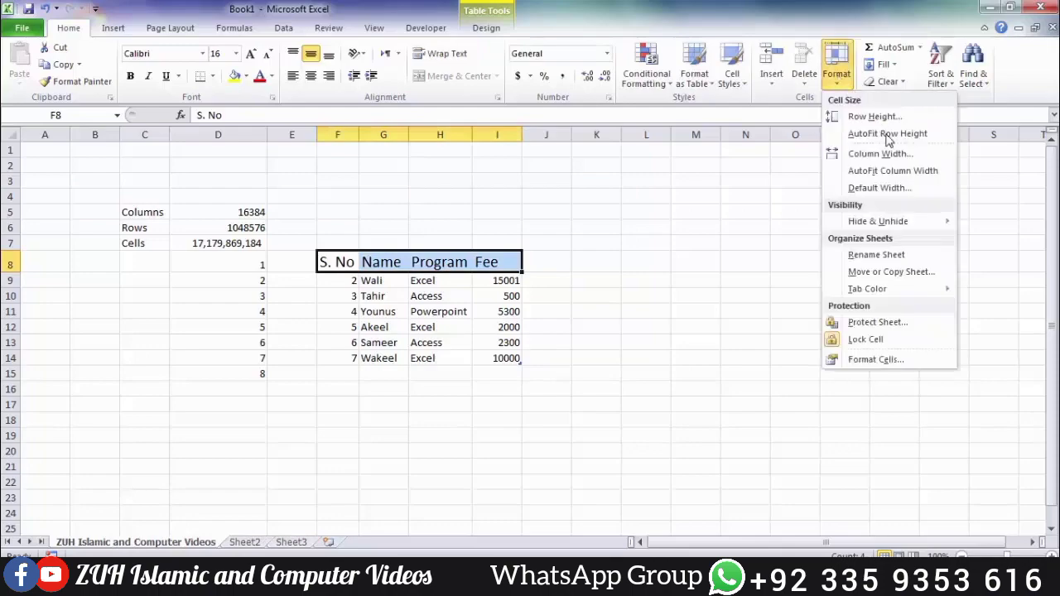
{"action": "left_click", "coordinate": [891, 276]}
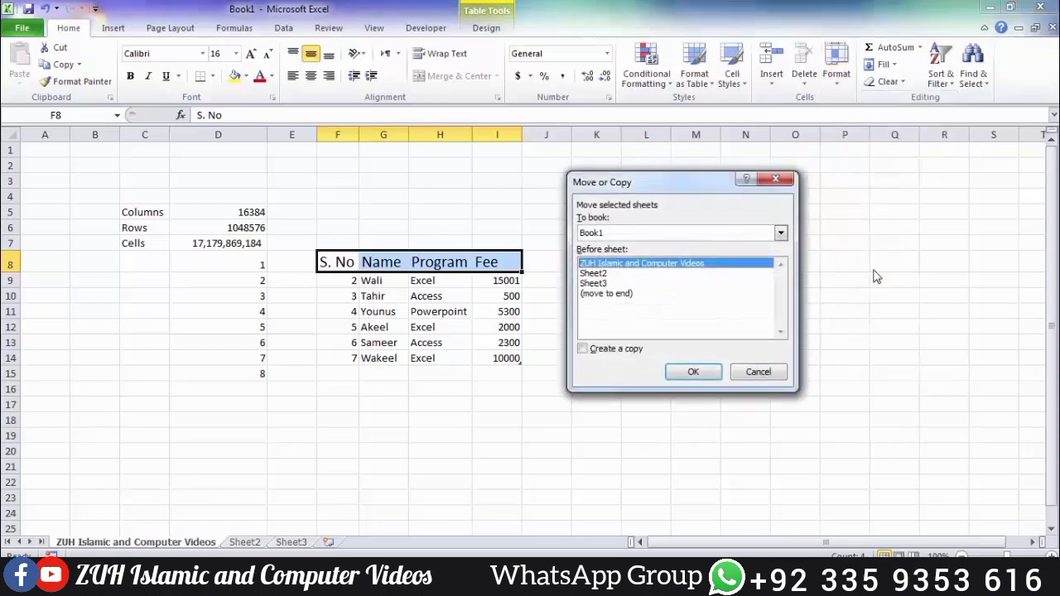
{"action": "left_click", "coordinate": [614, 294]}
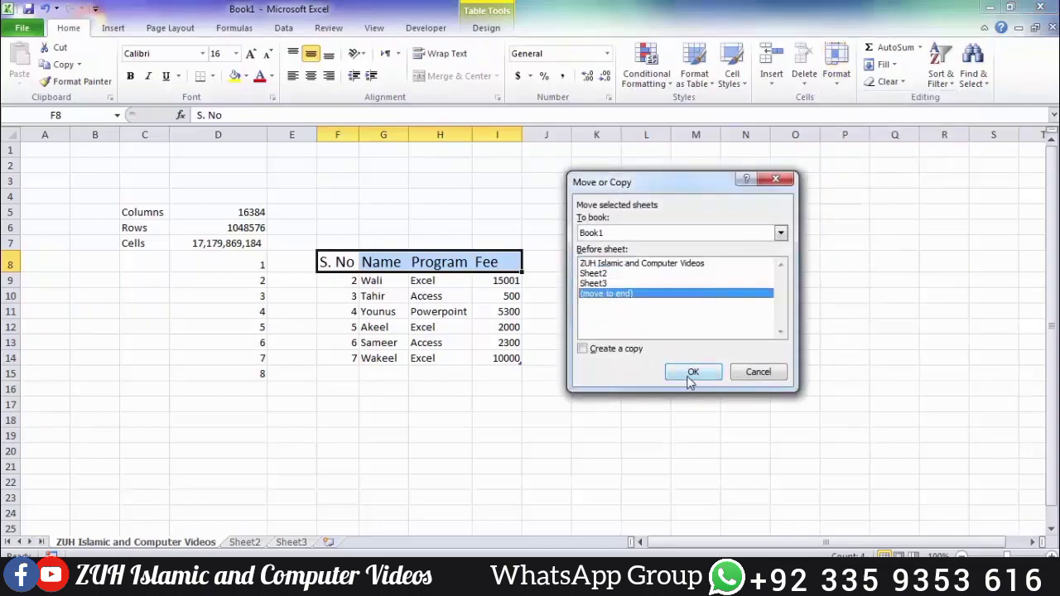
{"action": "left_click", "coordinate": [691, 373]}
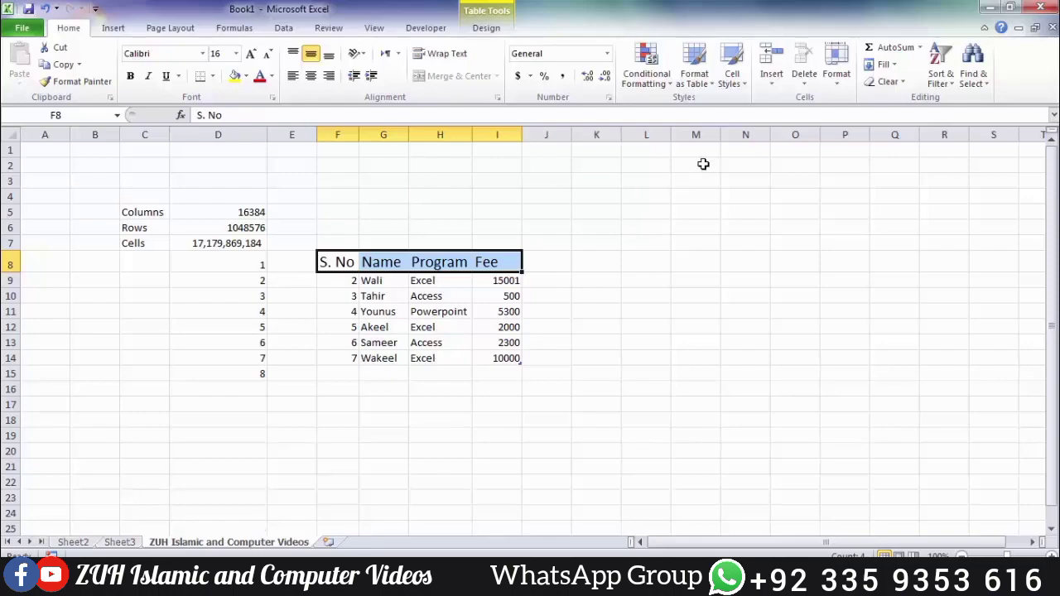
{"action": "left_click", "coordinate": [837, 75]}
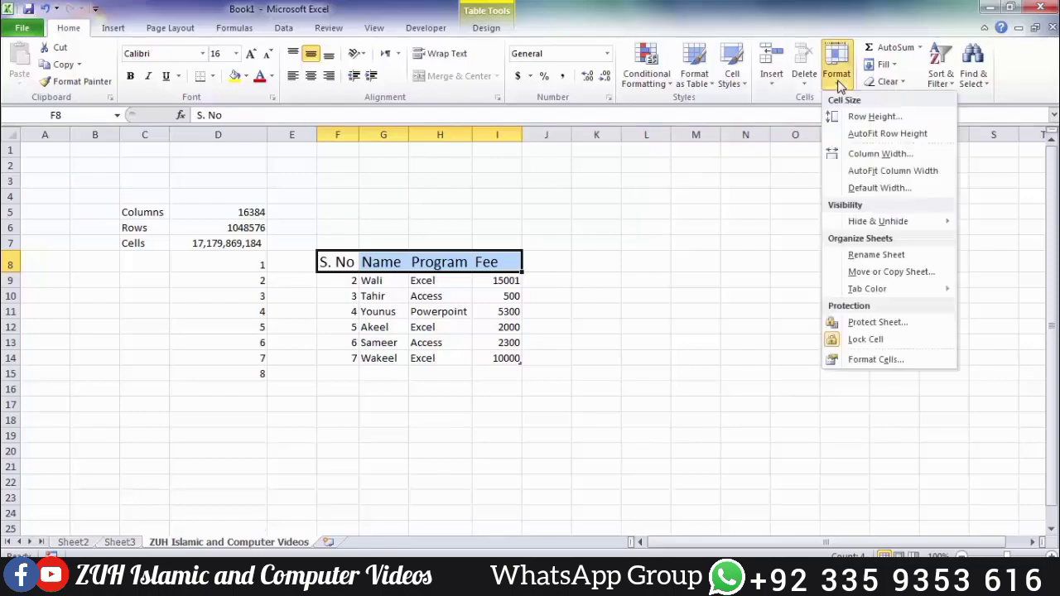
{"action": "left_click", "coordinate": [880, 277]}
{"action": "left_click", "coordinate": [781, 232]}
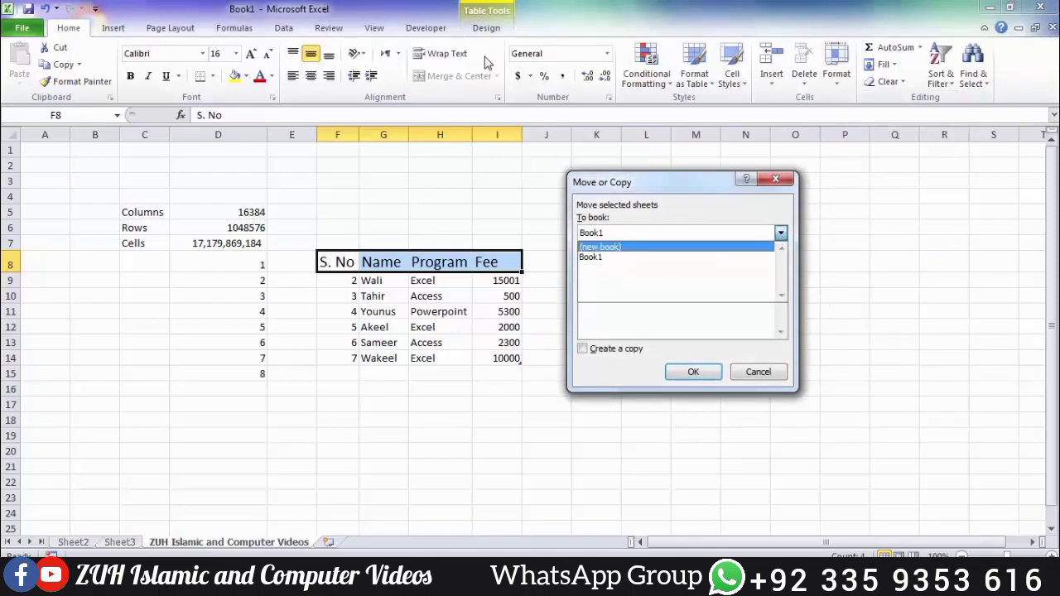
{"action": "left_click", "coordinate": [606, 249]}
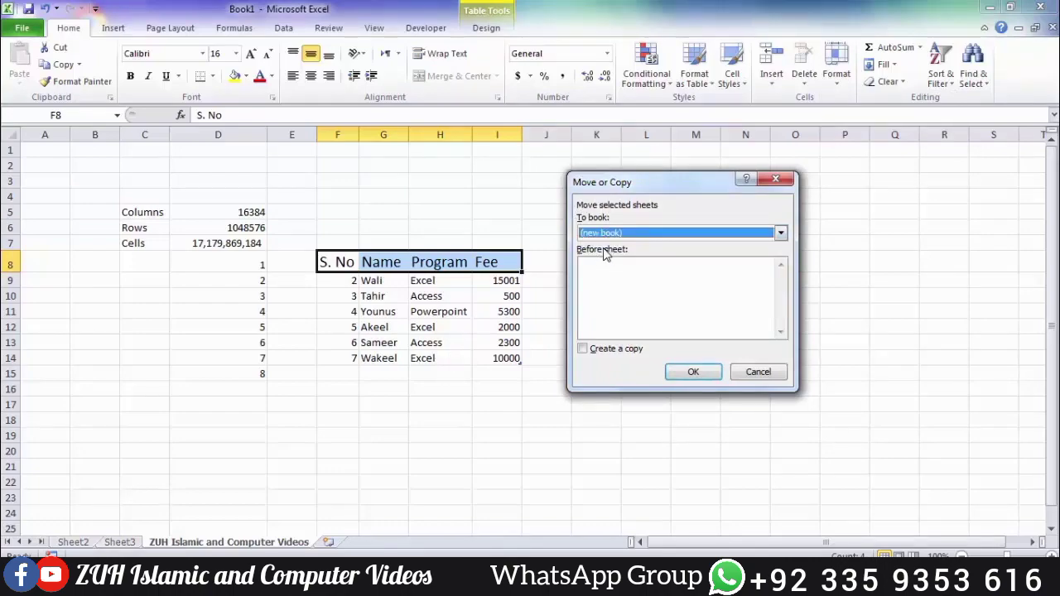
{"action": "left_click", "coordinate": [602, 354]}
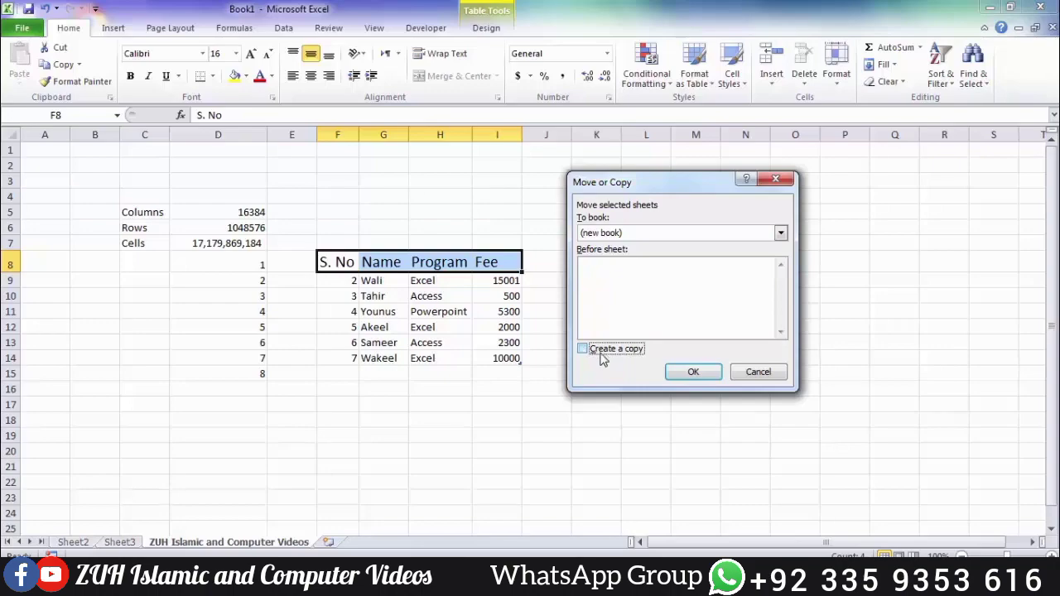
{"action": "left_click", "coordinate": [688, 372]}
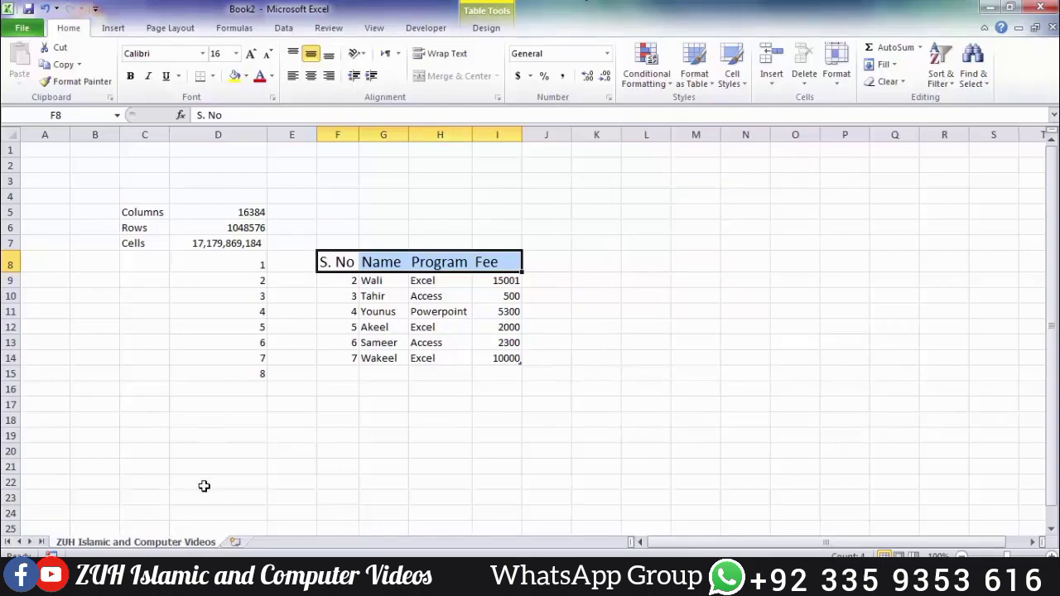
{"action": "left_click", "coordinate": [1040, 7]}
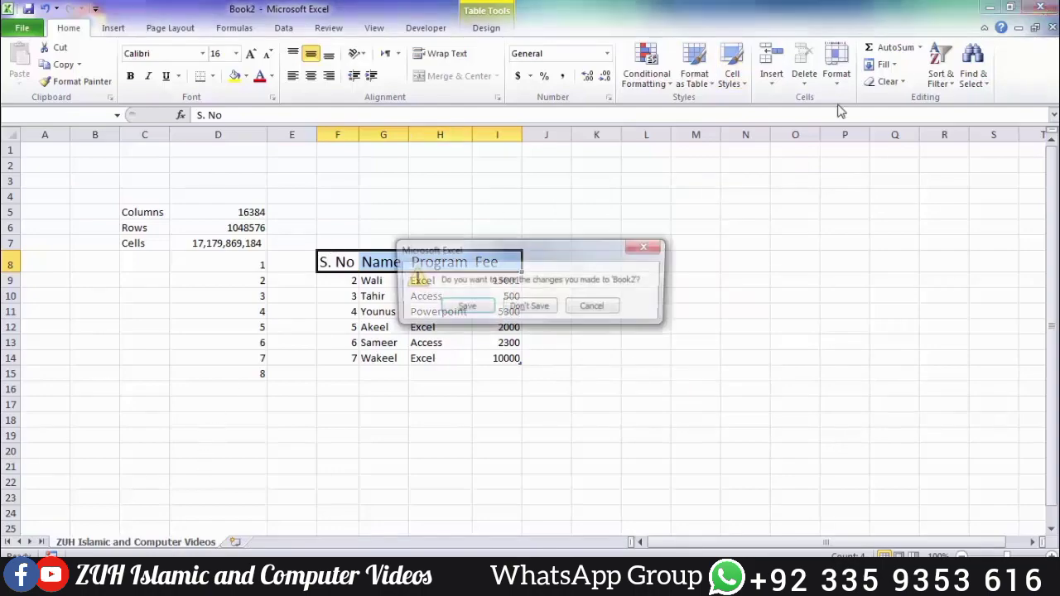
{"action": "left_click", "coordinate": [534, 318]}
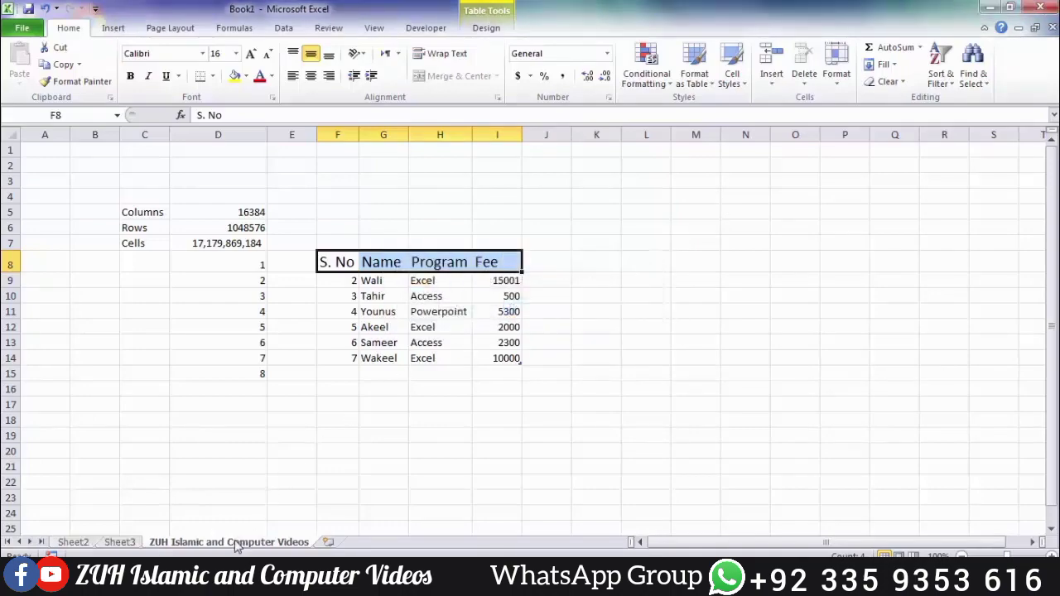
Step: Give the ZUH Islamic and Computer Videos tab a red tab colour
{"action": "left_click", "coordinate": [839, 72]}
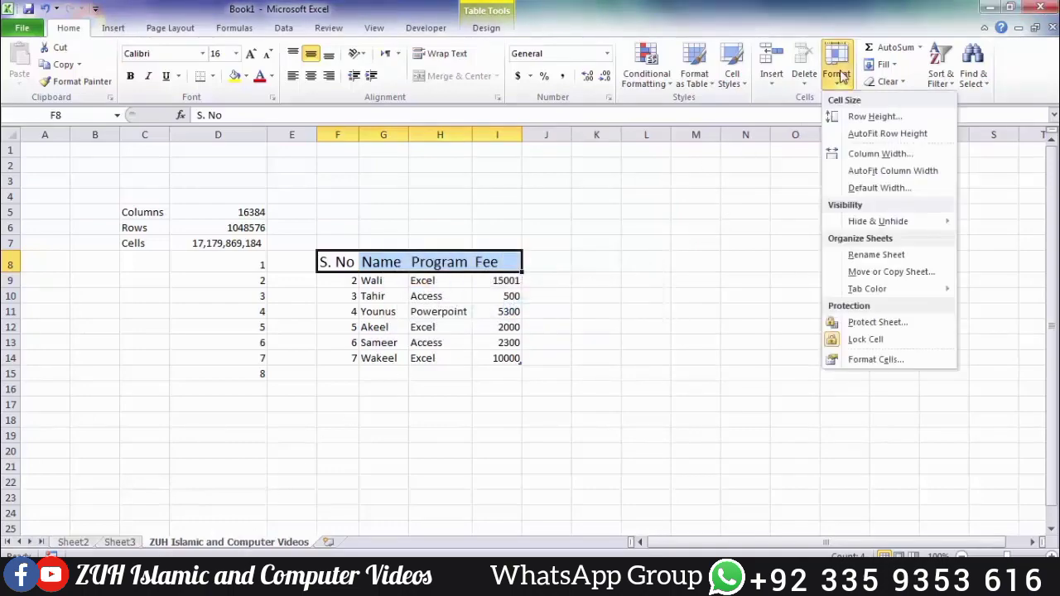
{"action": "mouse_move", "coordinate": [877, 300]}
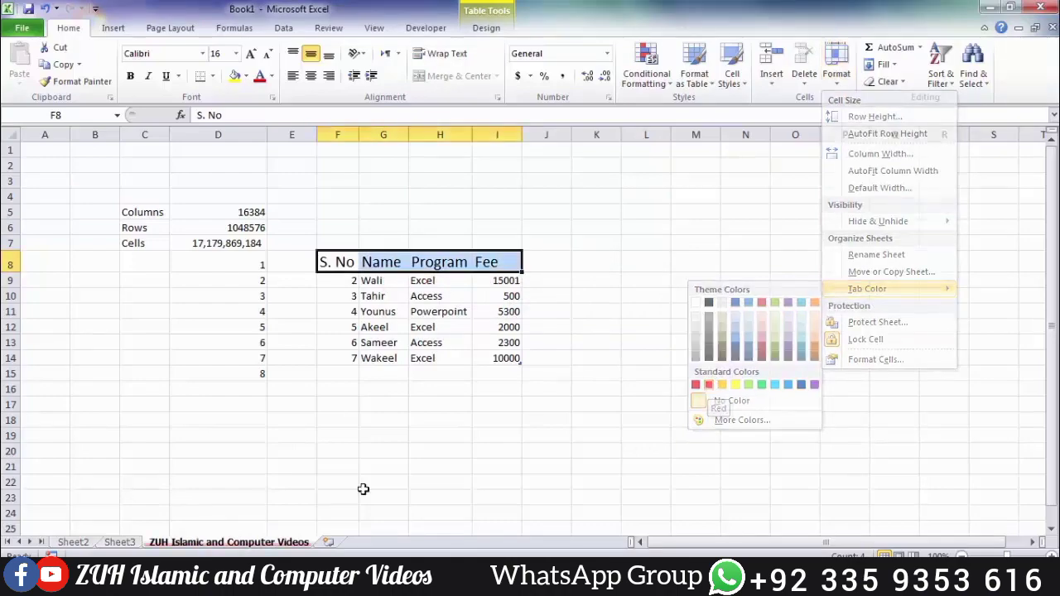
{"action": "left_click", "coordinate": [709, 386]}
Step: Group all sheets from Sheet3's tab menu, then return to the ZUH sheet to ungroup
{"action": "left_click", "coordinate": [120, 542]}
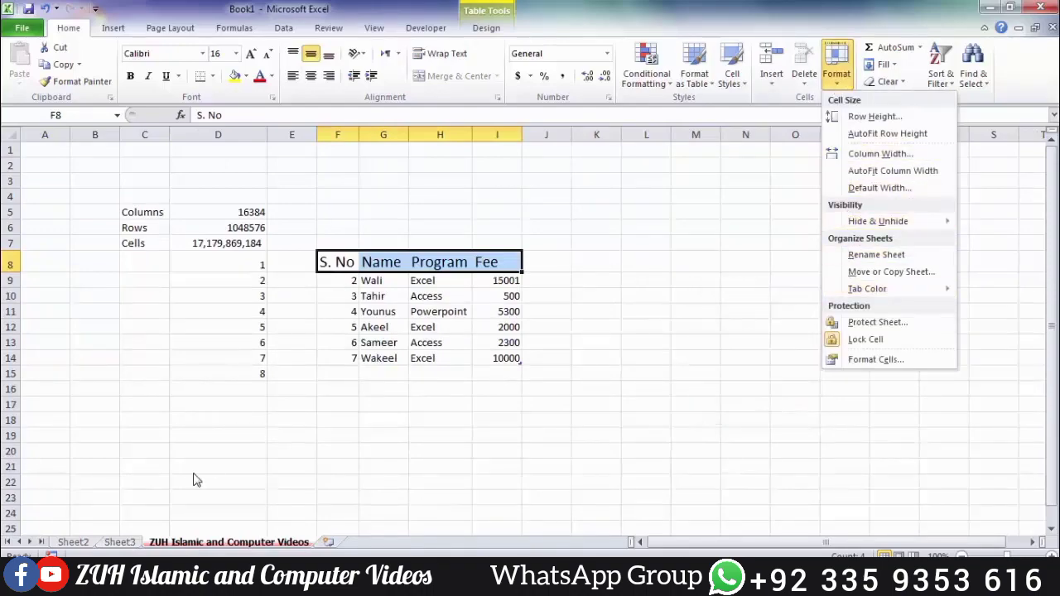
{"action": "right_click", "coordinate": [120, 544]}
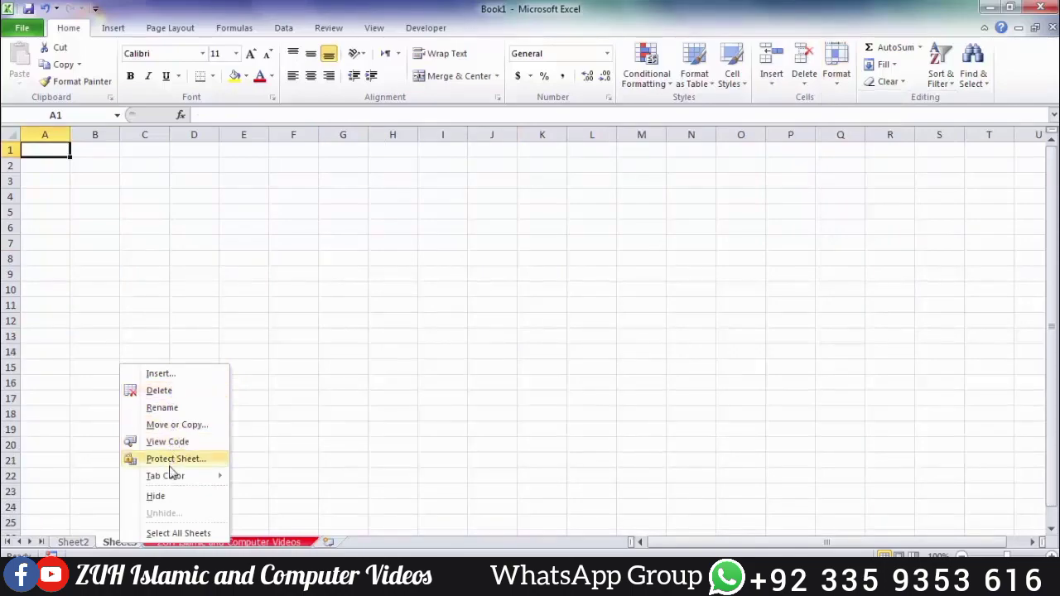
{"action": "left_click", "coordinate": [178, 533]}
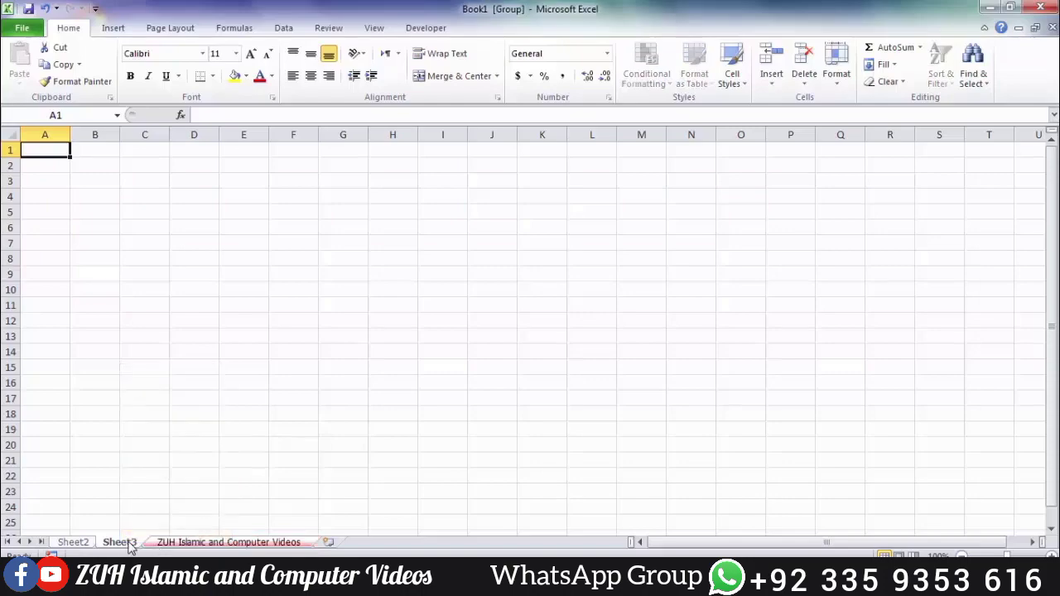
{"action": "left_click", "coordinate": [822, 231]}
{"action": "left_click", "coordinate": [177, 545]}
{"action": "left_click", "coordinate": [846, 79]}
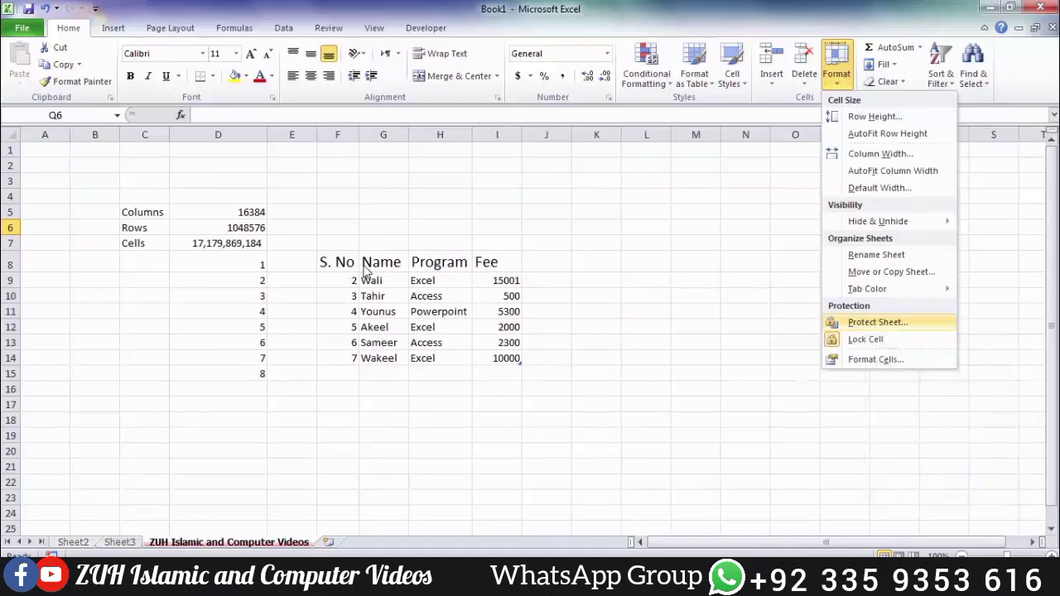
Step: Protect the sheet with a password, entered and confirmed
{"action": "left_click", "coordinate": [852, 323]}
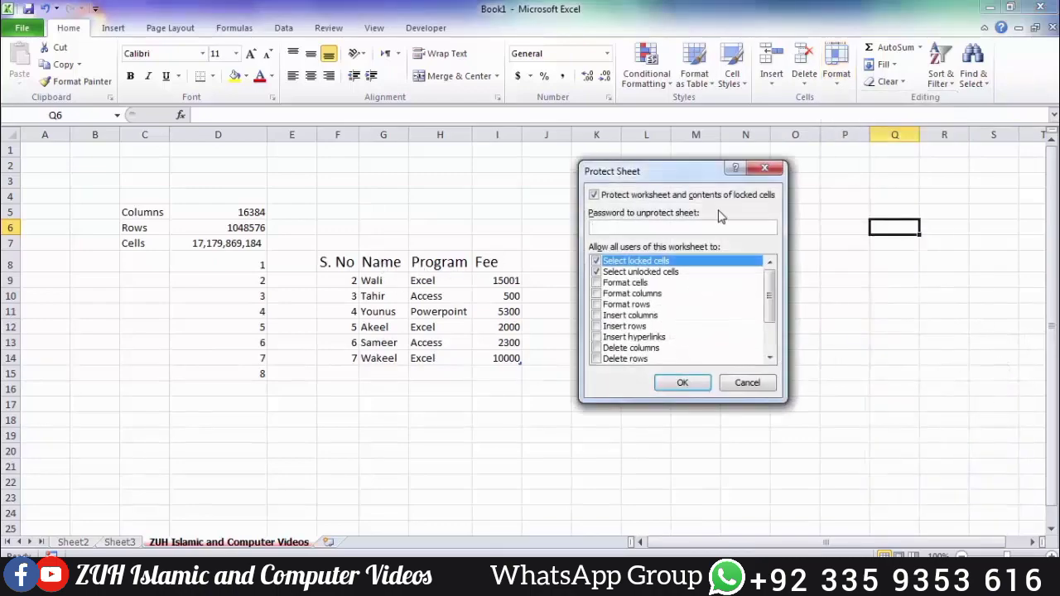
{"action": "left_click_drag", "start_coordinate": [673, 171], "coordinate": [589, 155]}
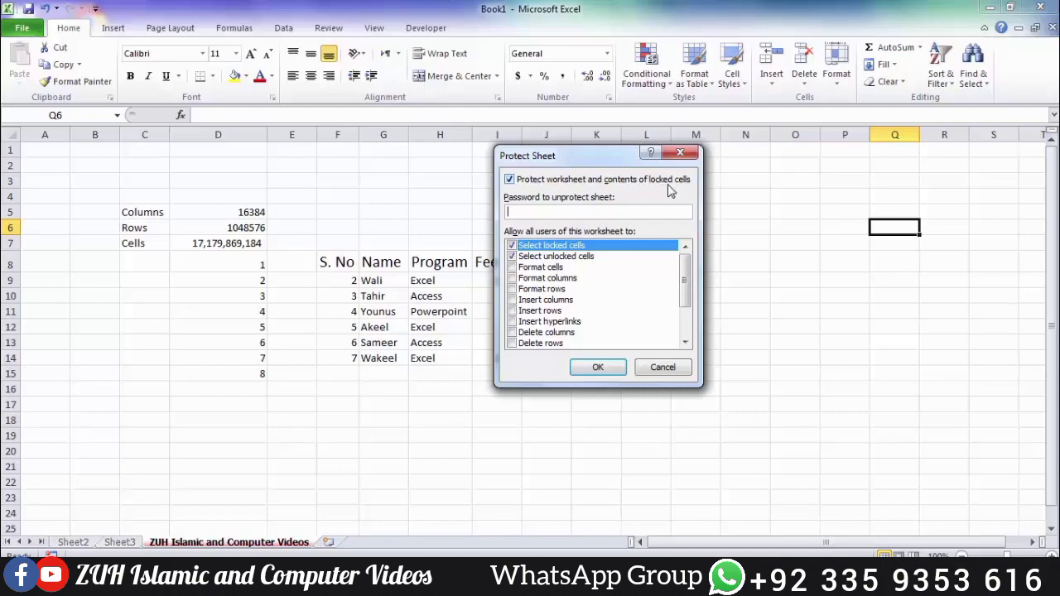
{"action": "key", "text": "Return"}
{"action": "type", "text": "1"}
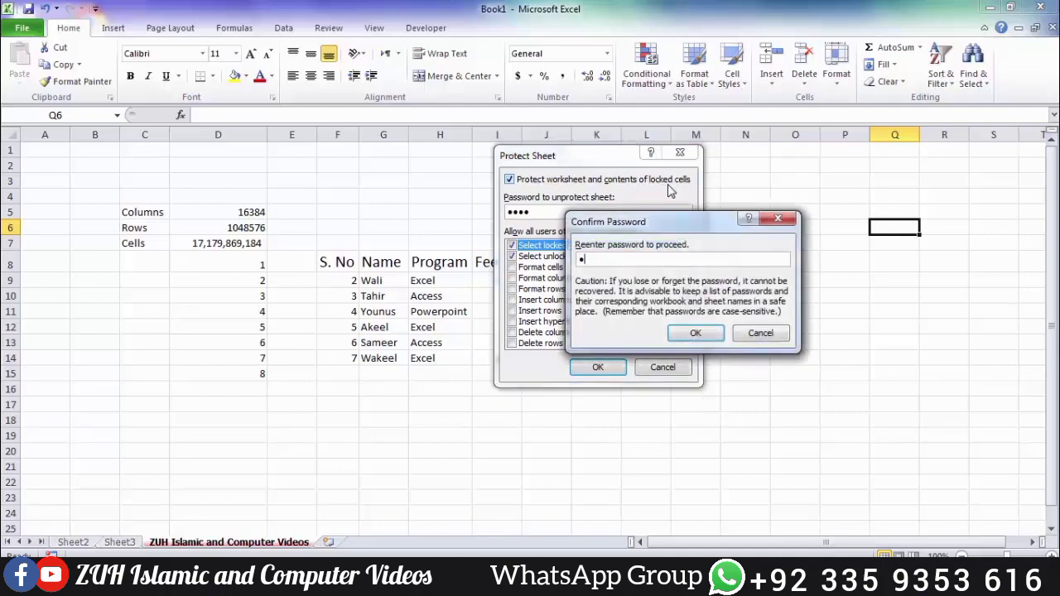
{"action": "key", "text": "Return"}
Step: Try typing into cells F7, F8 and F9, dismissing each read-only warning
{"action": "left_click", "coordinate": [321, 248]}
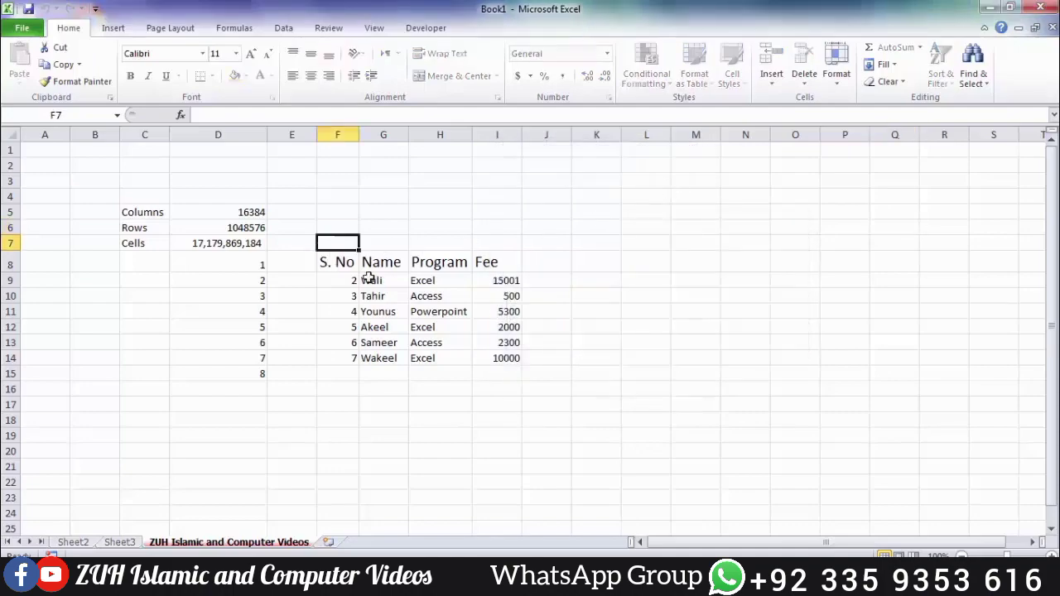
{"action": "key", "text": "a"}
{"action": "key", "text": "Return"}
{"action": "key", "text": "Down"}
{"action": "key", "text": "a"}
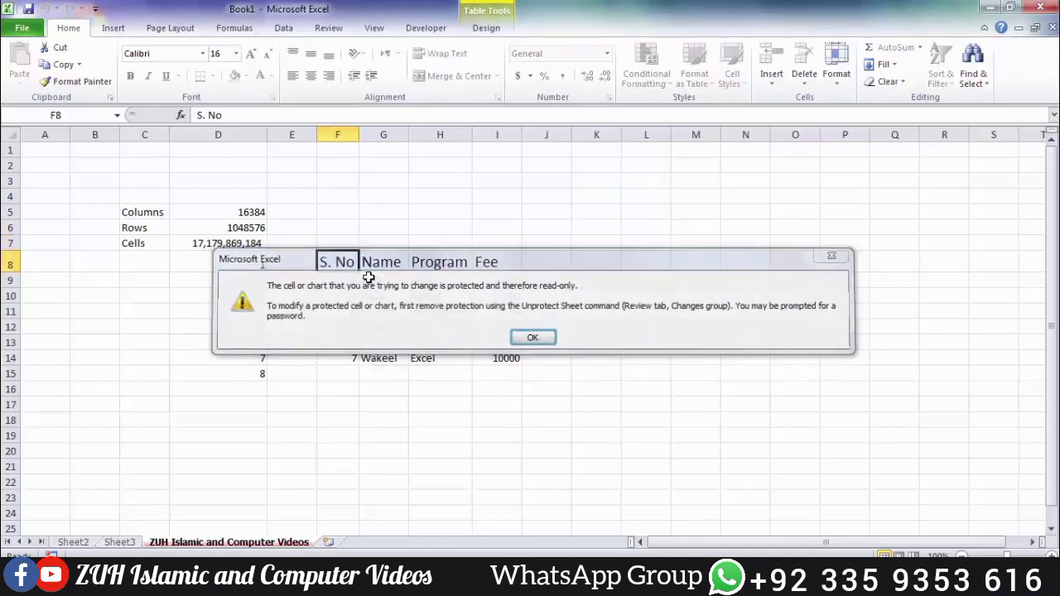
{"action": "key", "text": "Return"}
{"action": "key", "text": "Down"}
{"action": "key", "text": "a"}
{"action": "key", "text": "Return"}
Step: Select the Name, Program and Fee cells, an empty block, then the whole fee table
{"action": "left_click_drag", "start_coordinate": [364, 263], "coordinate": [514, 379]}
{"action": "left_click_drag", "start_coordinate": [678, 206], "coordinate": [853, 419]}
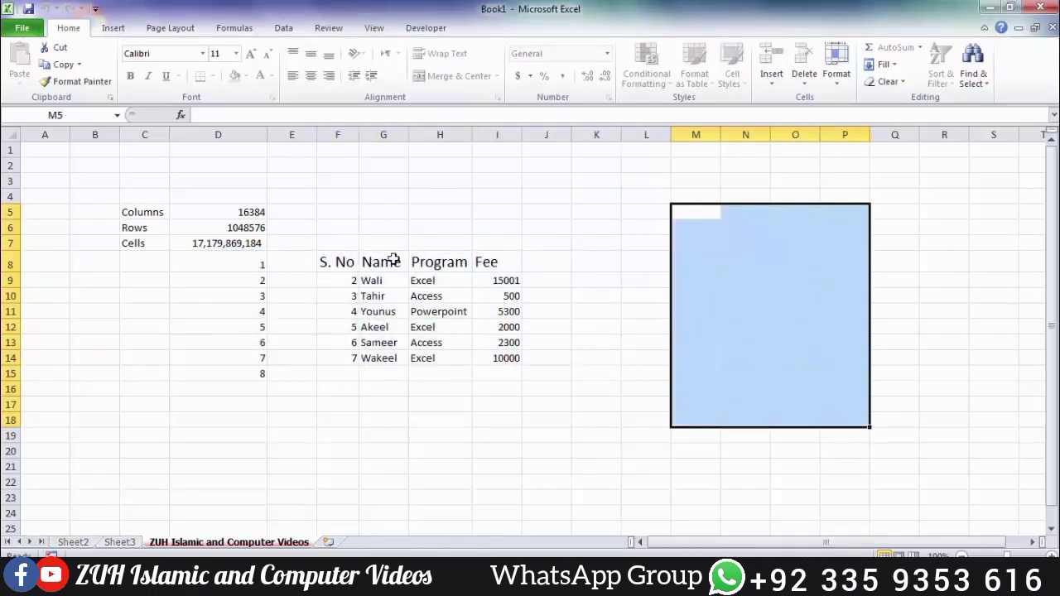
{"action": "left_click_drag", "start_coordinate": [337, 196], "coordinate": [554, 420]}
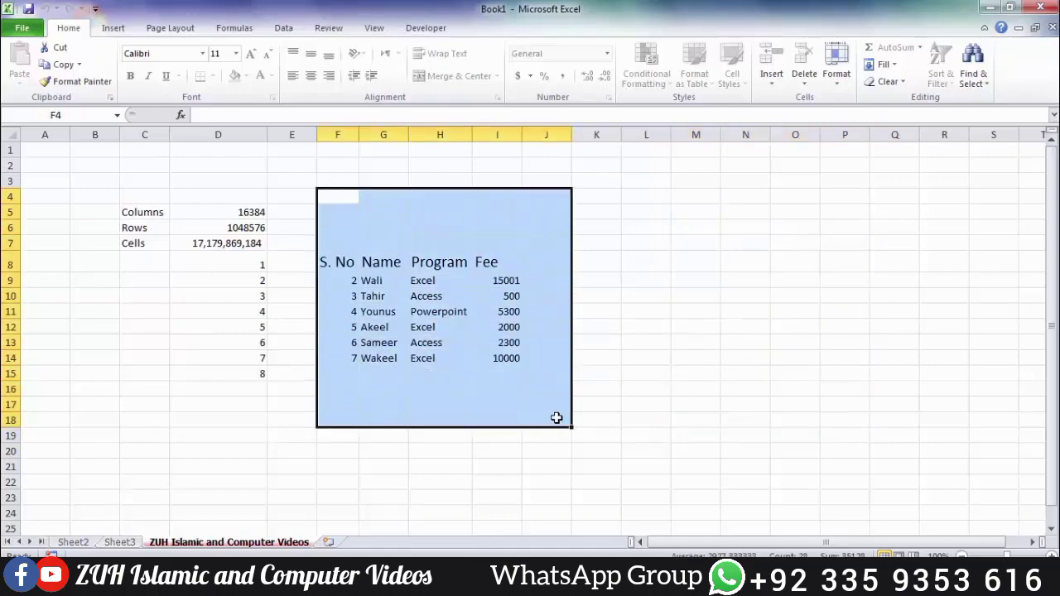
{"action": "left_click", "coordinate": [837, 62]}
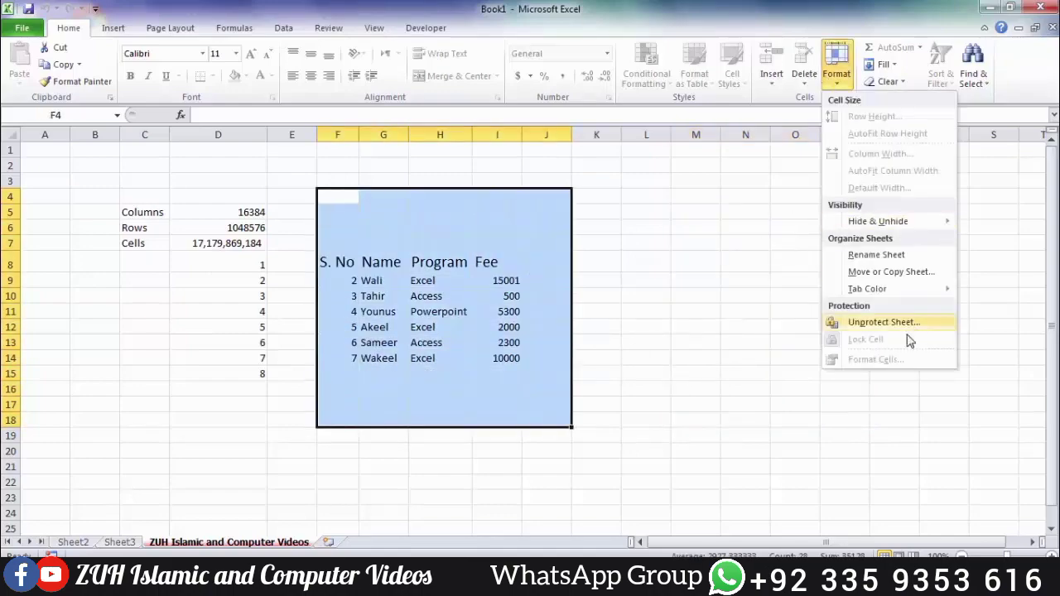
Step: Unprotect the sheet with its password, then select the whole fee table with headers
{"action": "left_click", "coordinate": [878, 323]}
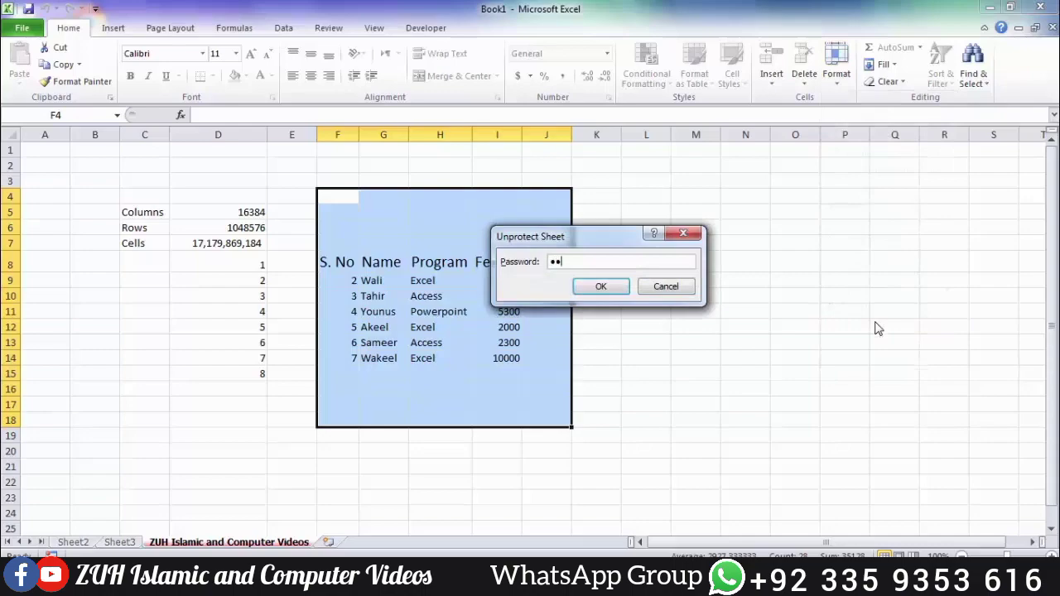
{"action": "key", "text": "Return"}
{"action": "left_click", "coordinate": [662, 279]}
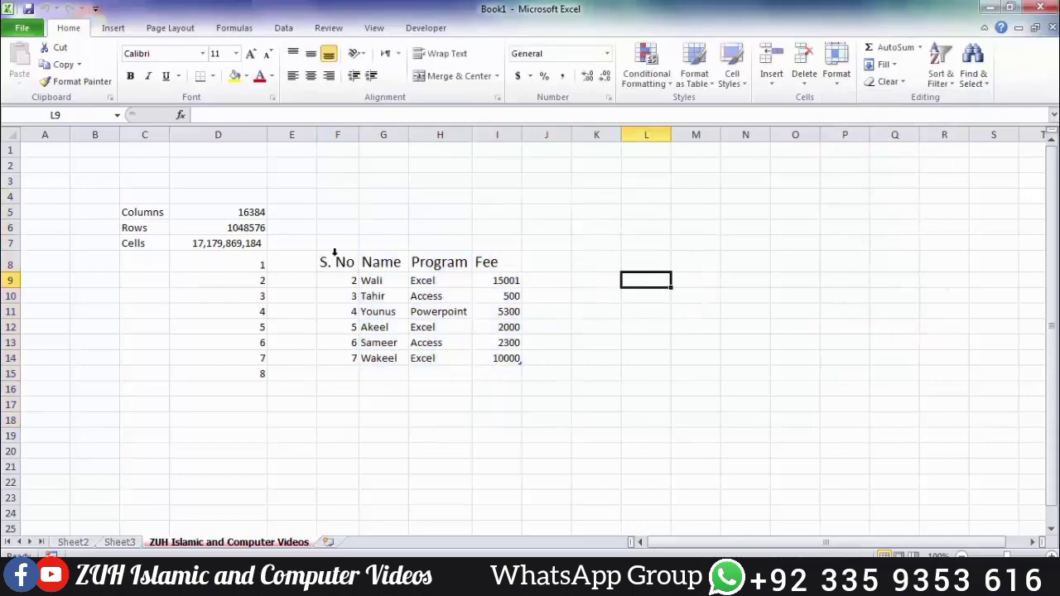
{"action": "left_click_drag", "start_coordinate": [340, 280], "coordinate": [497, 337]}
{"action": "left_click_drag", "start_coordinate": [345, 265], "coordinate": [508, 397]}
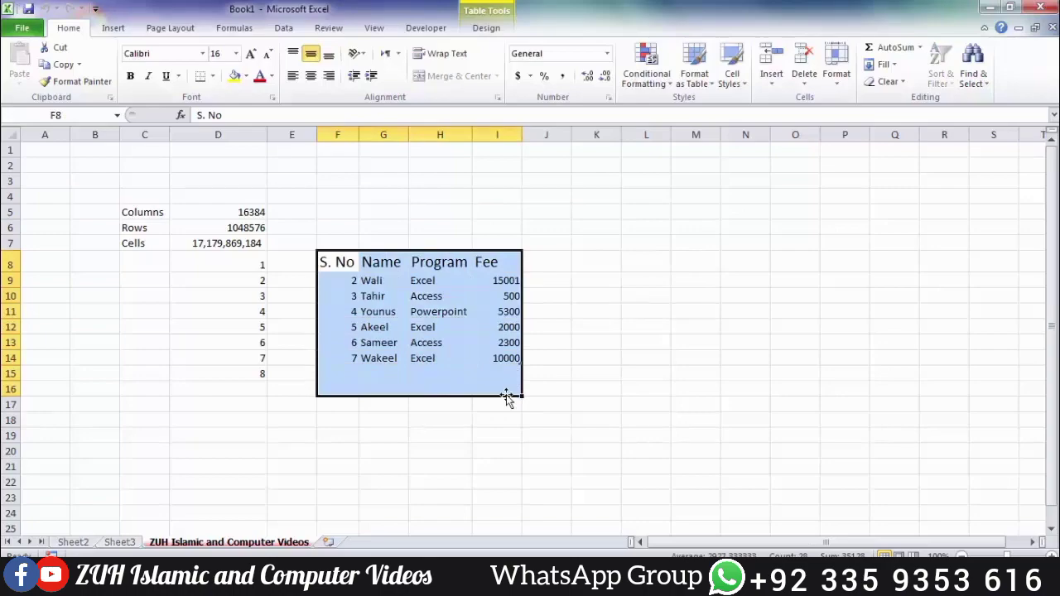
Step: Unlock the fee table cells and protect the sheet with a password allowing Format cells
{"action": "left_click", "coordinate": [835, 83]}
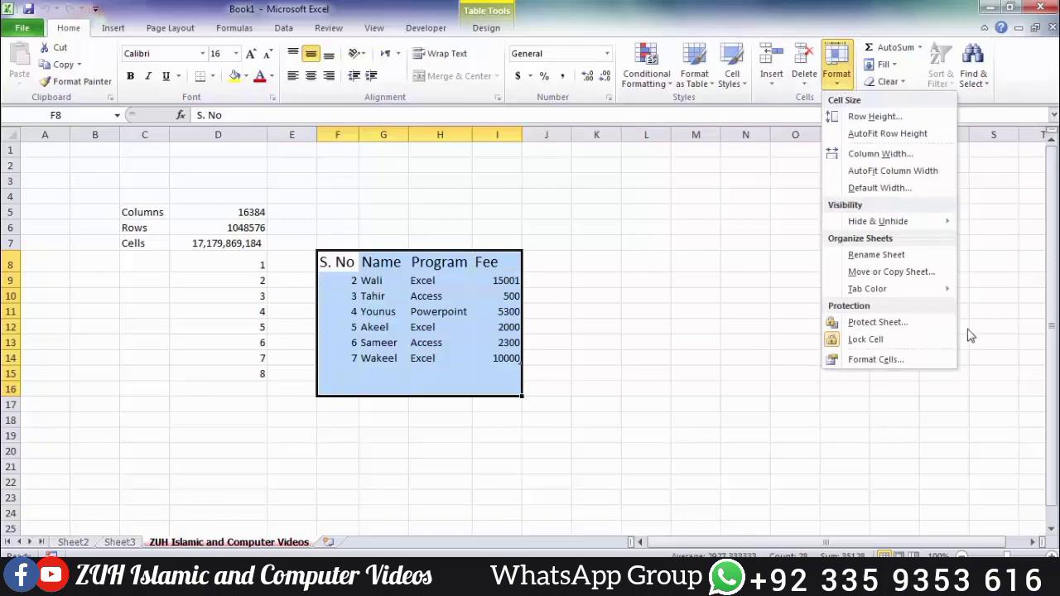
{"action": "left_click", "coordinate": [891, 350]}
{"action": "left_click", "coordinate": [836, 74]}
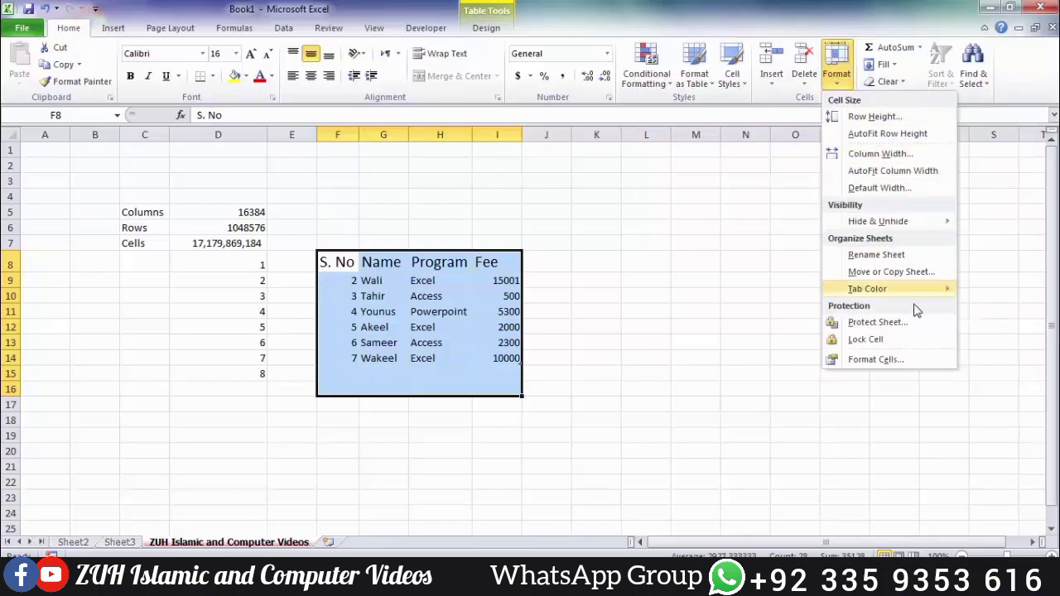
{"action": "left_click", "coordinate": [840, 323]}
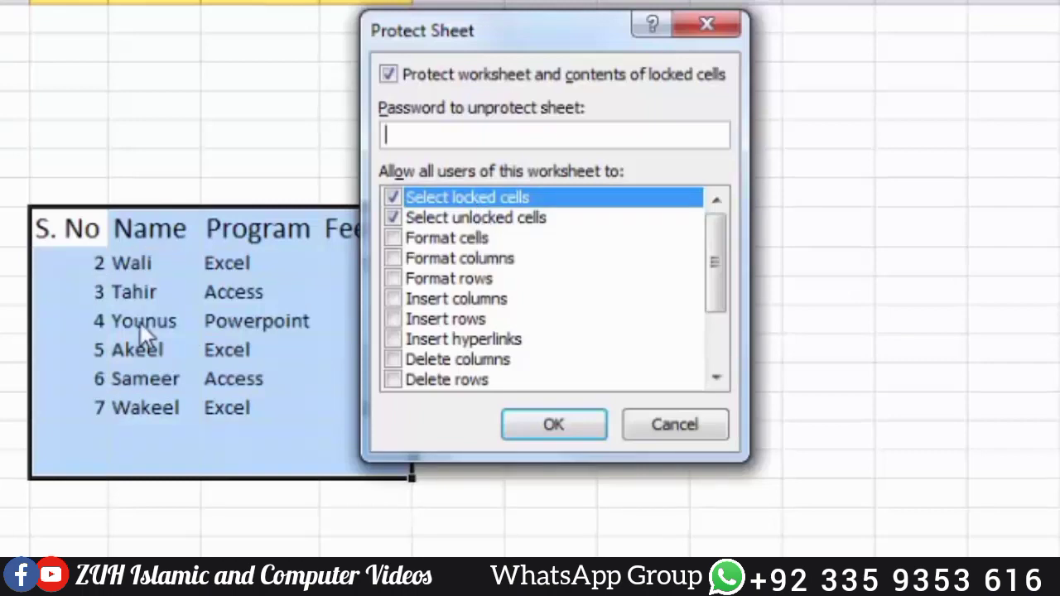
{"action": "left_click", "coordinate": [394, 239]}
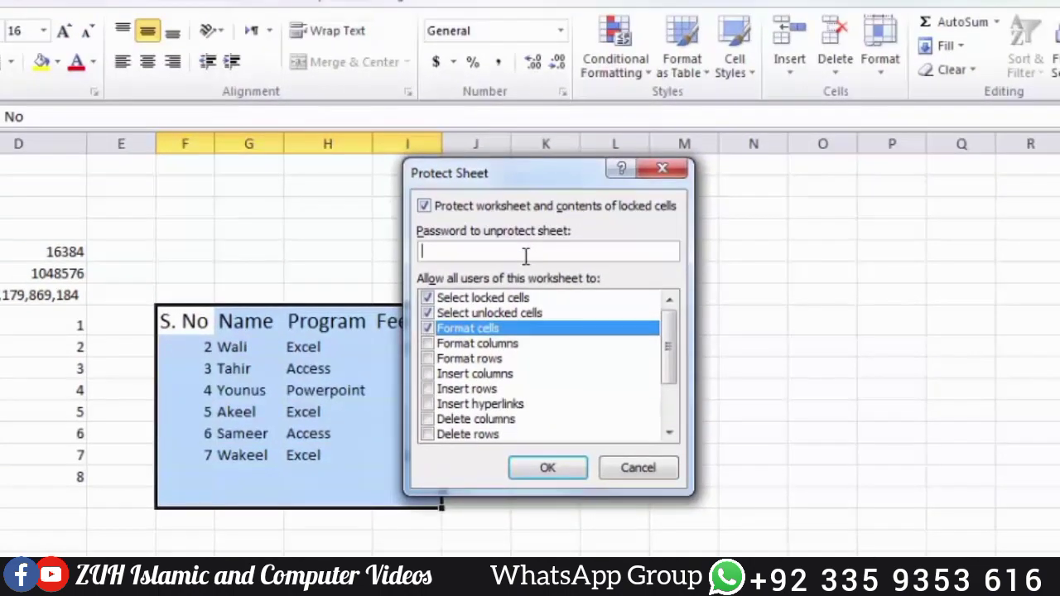
{"action": "key", "text": "Return"}
{"action": "type", "text": "1234"}
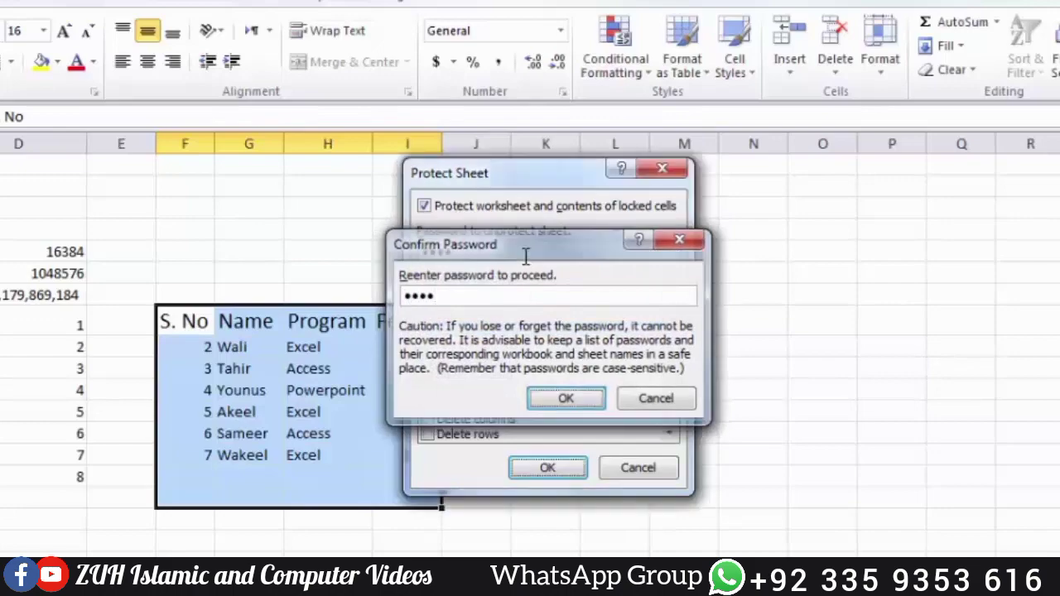
{"action": "key", "text": "Return"}
Step: Select empty ranges and the Name and Program cells to check the protection
{"action": "left_click_drag", "start_coordinate": [629, 234], "coordinate": [986, 546]}
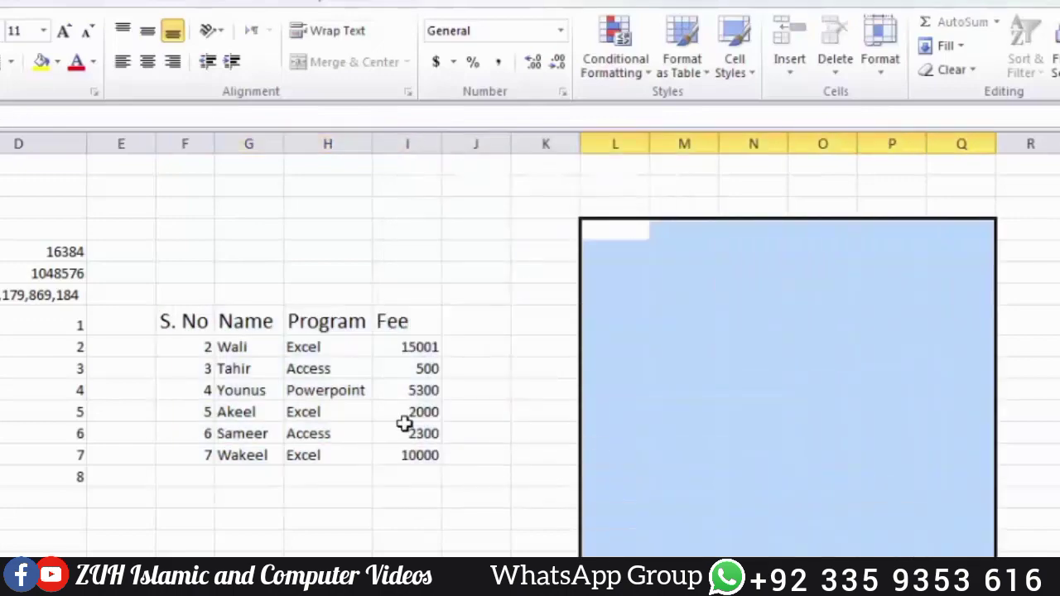
{"action": "left_click_drag", "start_coordinate": [220, 326], "coordinate": [369, 434]}
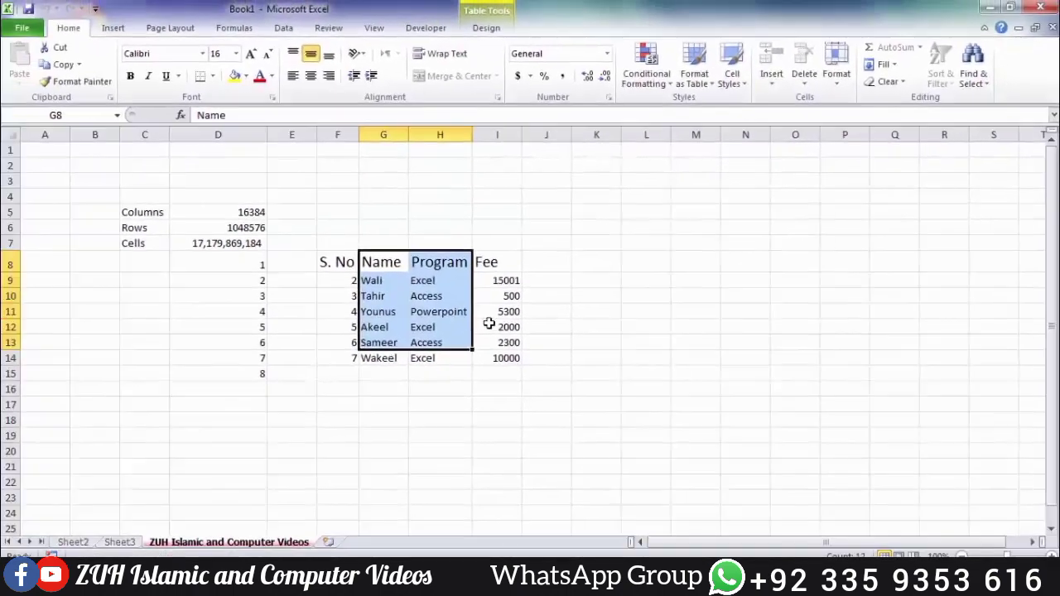
{"action": "left_click_drag", "start_coordinate": [657, 226], "coordinate": [844, 496]}
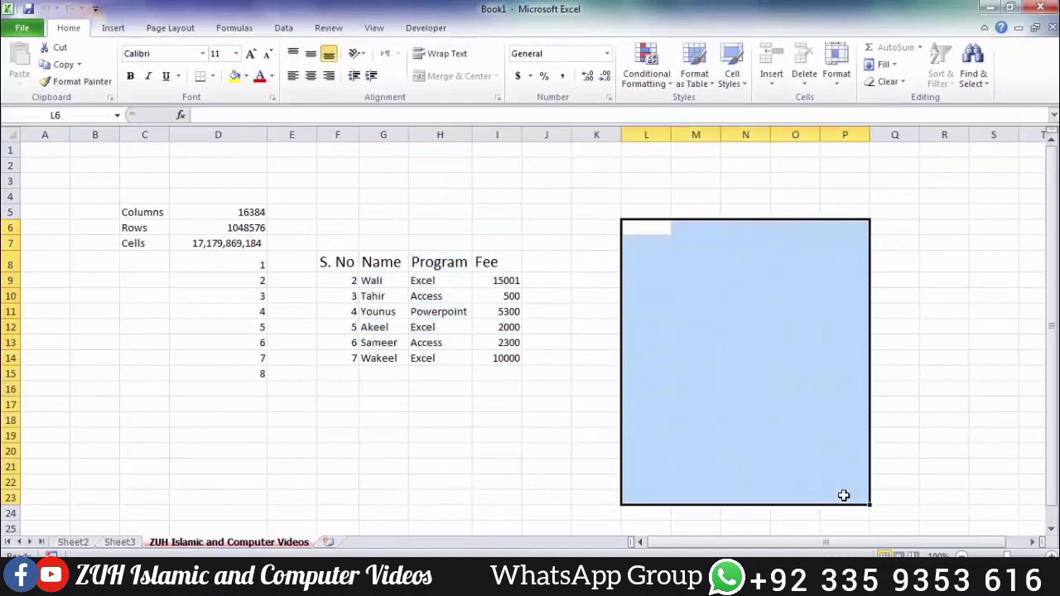
Step: Fail to delete locked empty cells, then enter 'Tahir' in unlocked cells H9 and H10
{"action": "key", "text": "Delete"}
{"action": "key", "text": "Return"}
{"action": "left_click", "coordinate": [417, 279]}
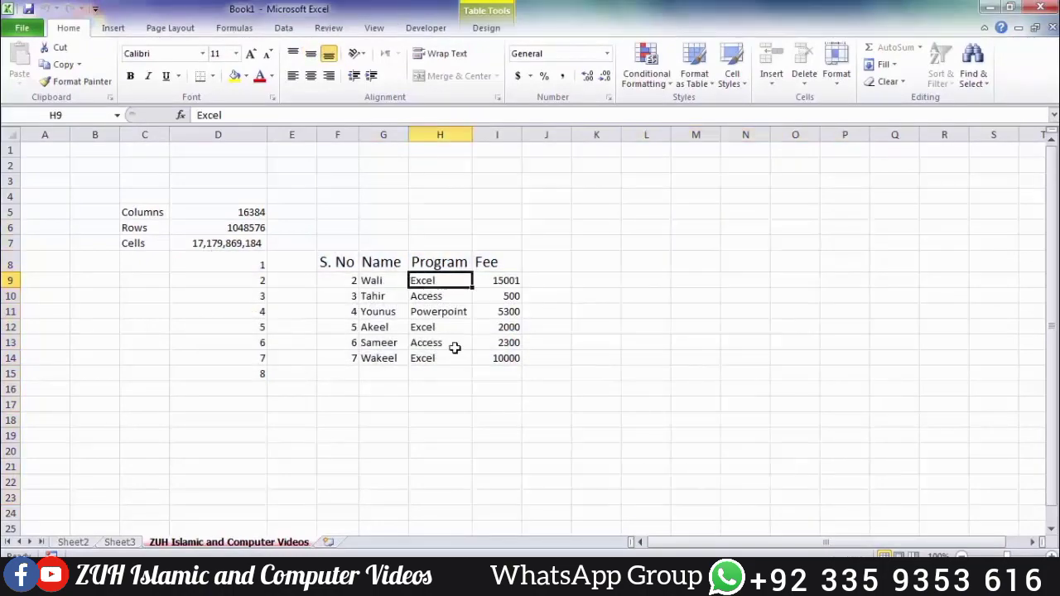
{"action": "type", "text": "Tahir"}
{"action": "key", "text": "Return"}
{"action": "type", "text": "Tahir"}
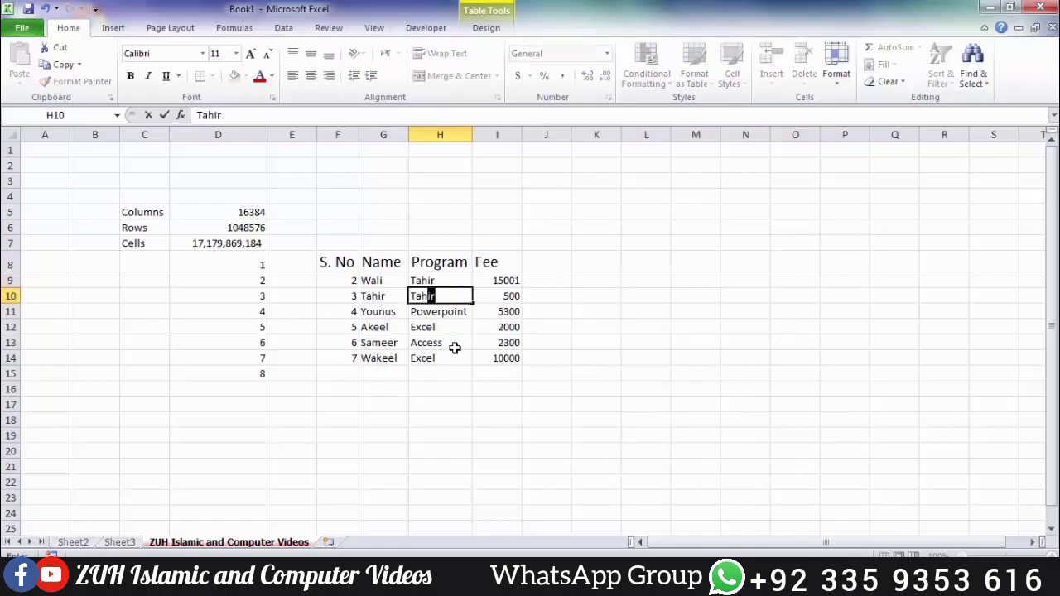
{"action": "key", "text": "Return"}
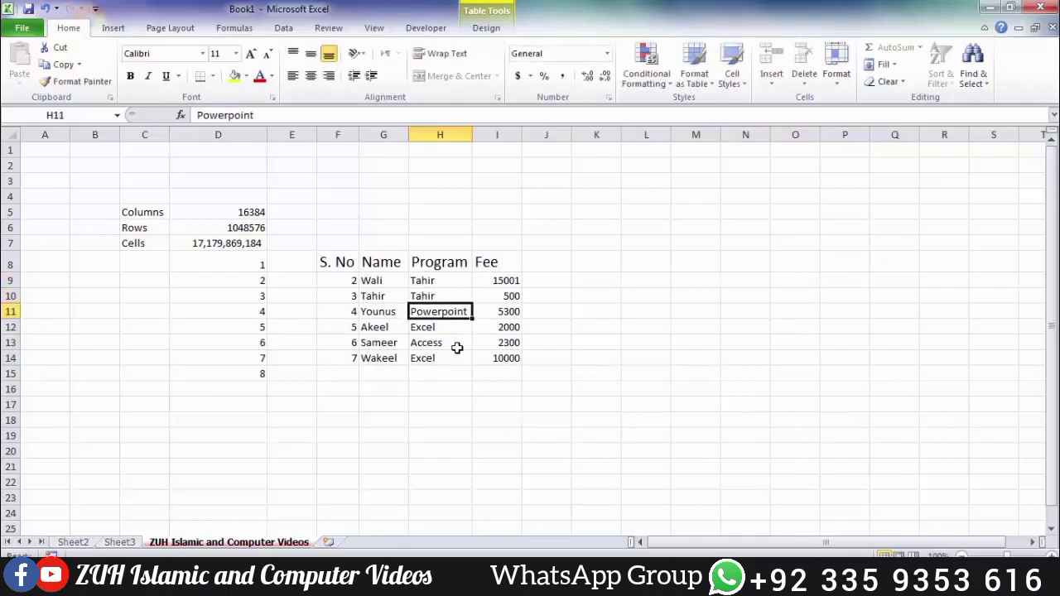
Step: Attempt Unprotect Sheet, then browse the conditional formatting, table style and cell style galleries
{"action": "left_click", "coordinate": [844, 83]}
{"action": "left_click", "coordinate": [883, 323]}
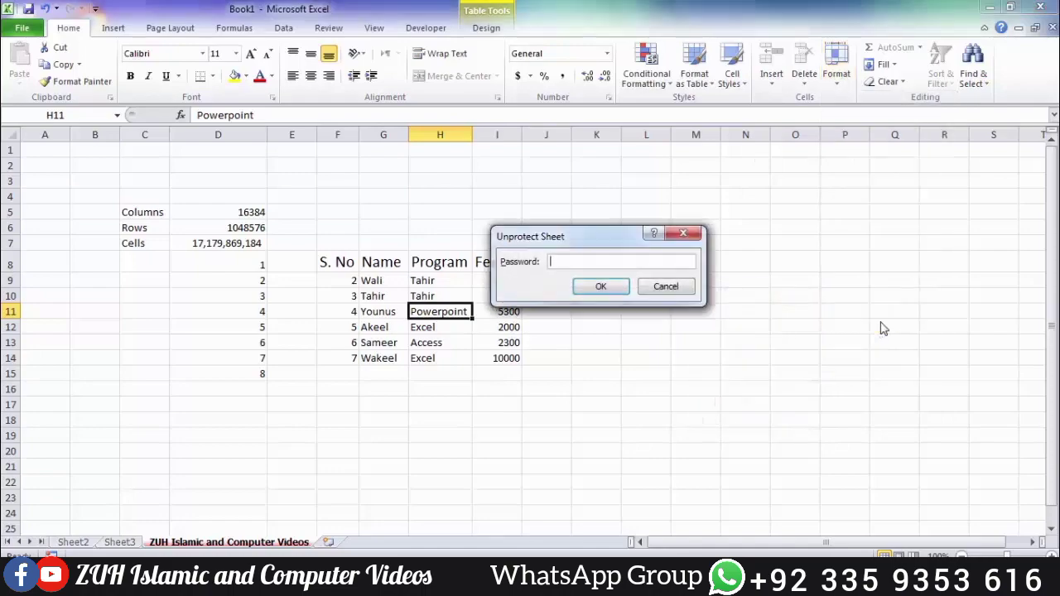
{"action": "key", "text": "Return"}
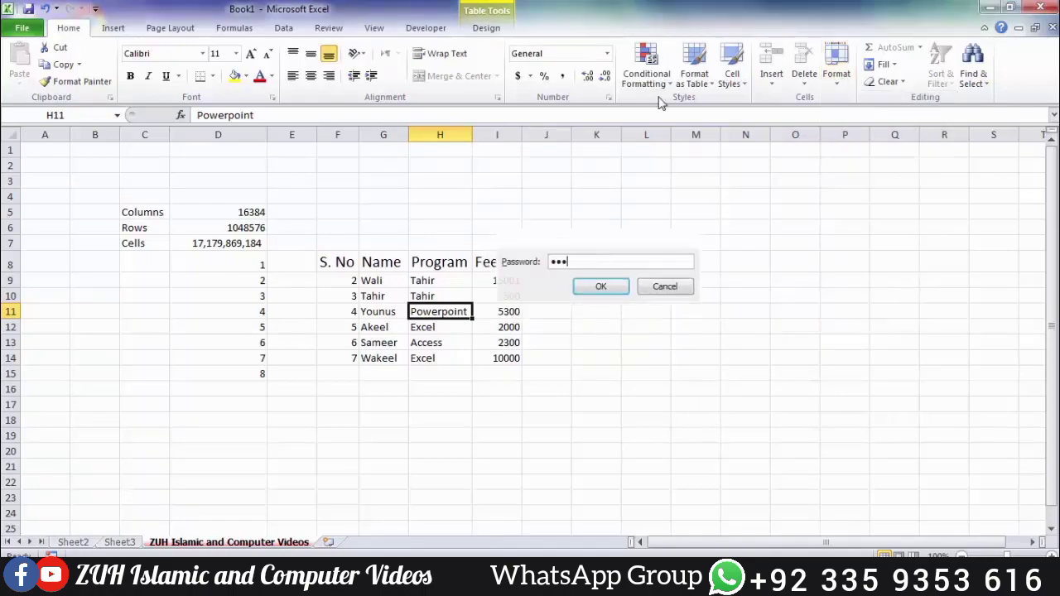
{"action": "left_click", "coordinate": [660, 91]}
{"action": "left_click", "coordinate": [691, 88]}
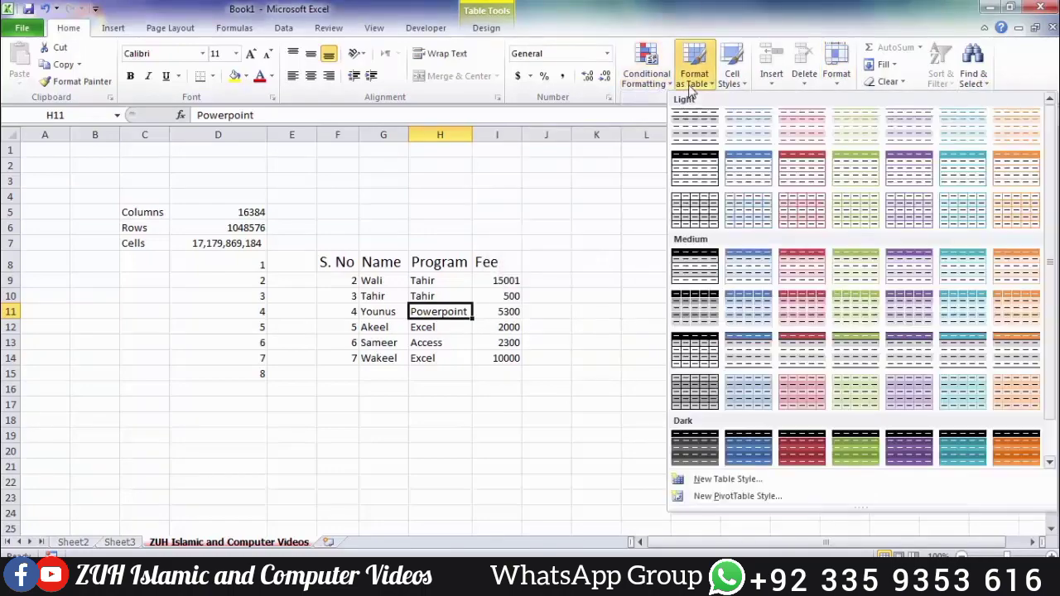
{"action": "left_click", "coordinate": [732, 77]}
{"action": "left_click", "coordinate": [732, 78]}
{"action": "left_click", "coordinate": [577, 223]}
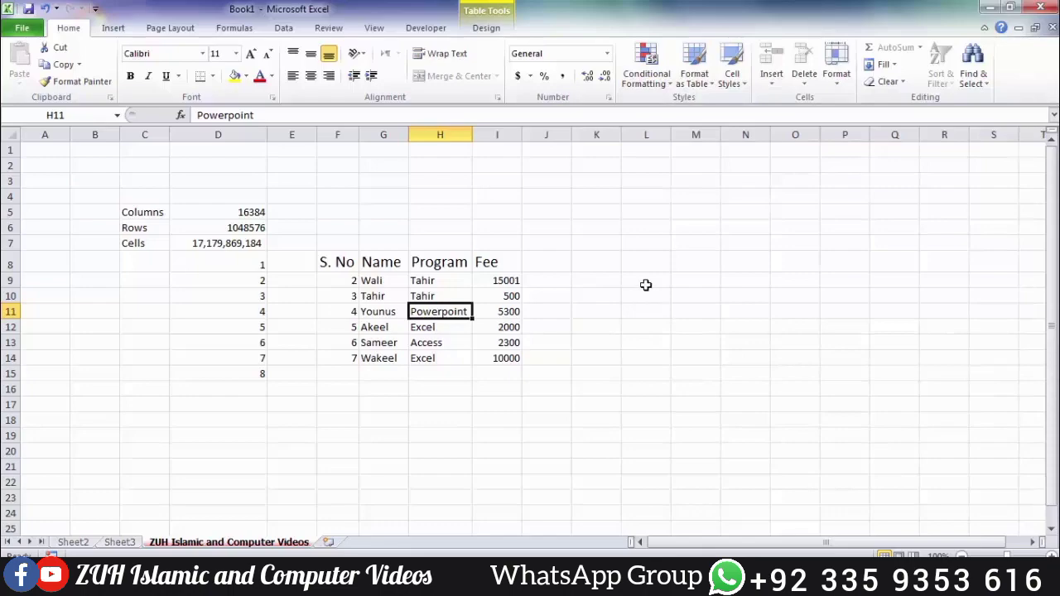
Step: Unprotect the sheet by entering its password
{"action": "left_click", "coordinate": [839, 81]}
{"action": "left_click", "coordinate": [878, 328]}
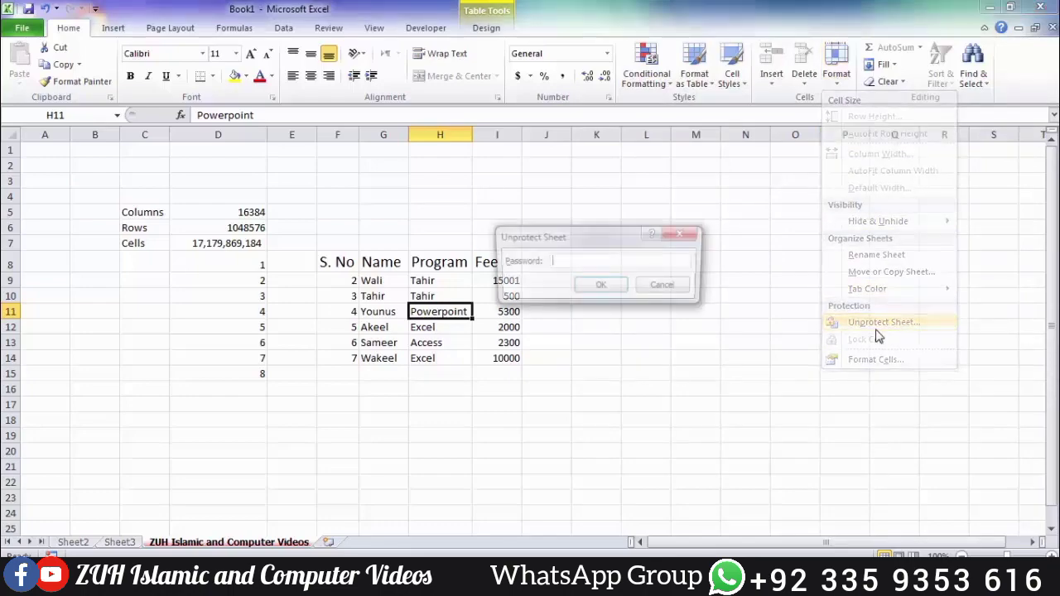
{"action": "type", "text": "123"}
{"action": "key", "text": "Return"}
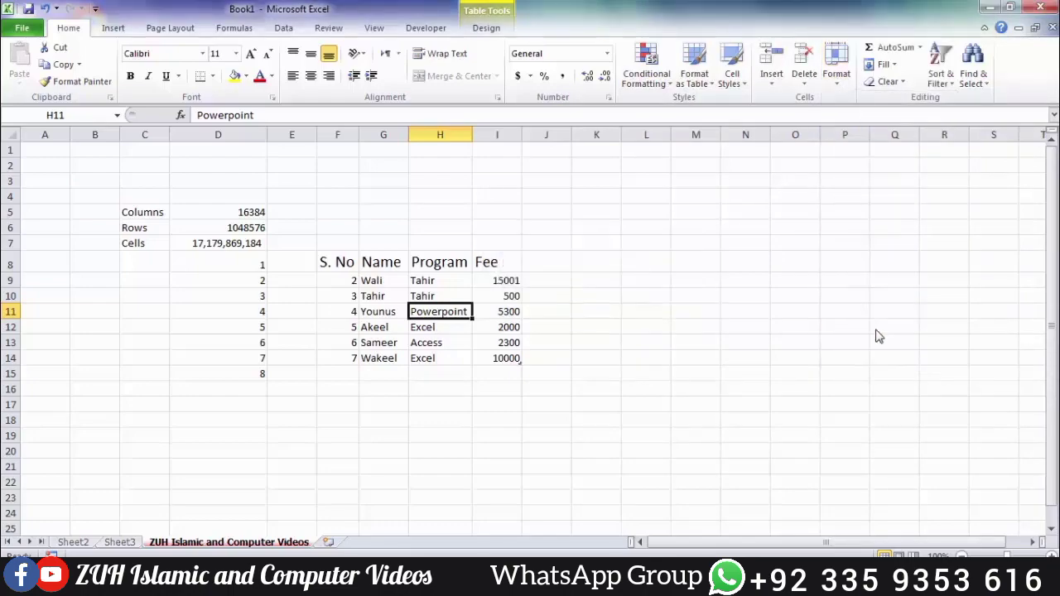
{"action": "left_click", "coordinate": [837, 65]}
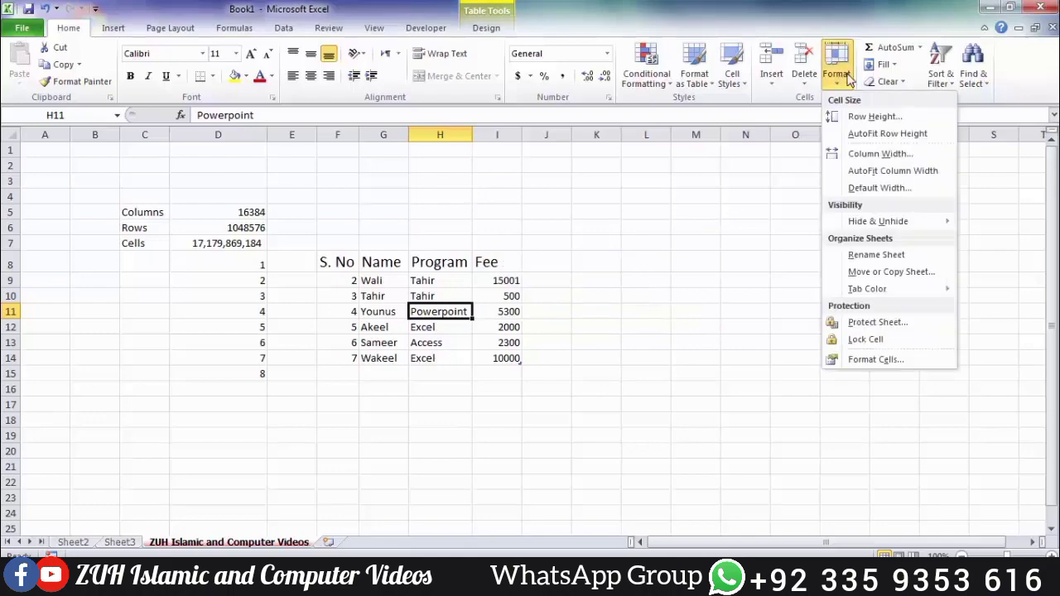
Step: Tick Locked for cell H11 in Format Cells' Protection settings, then select J8
{"action": "left_click", "coordinate": [881, 361]}
{"action": "left_click", "coordinate": [645, 124]}
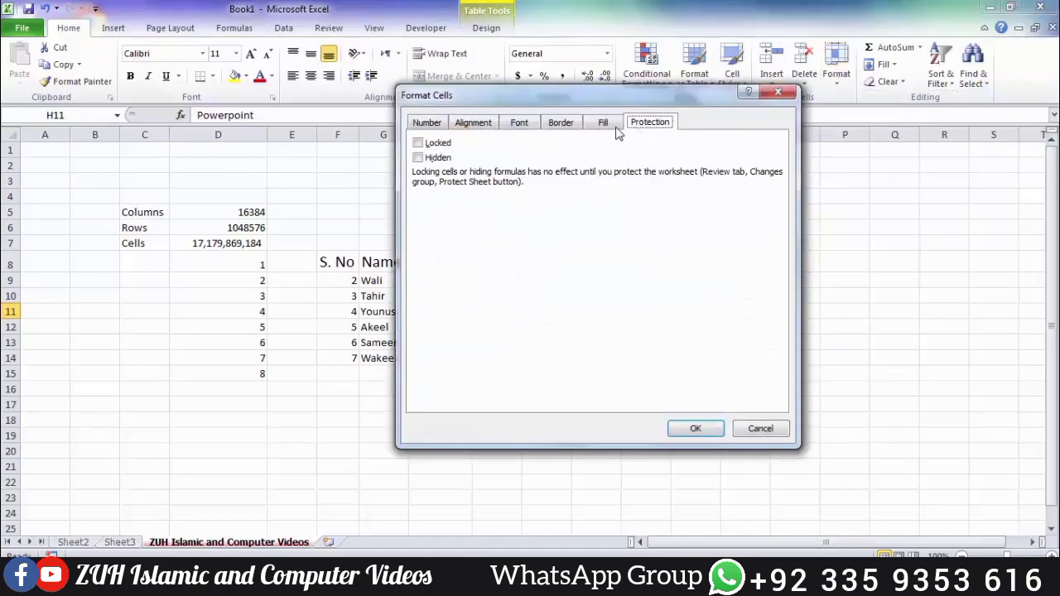
{"action": "left_click", "coordinate": [429, 147]}
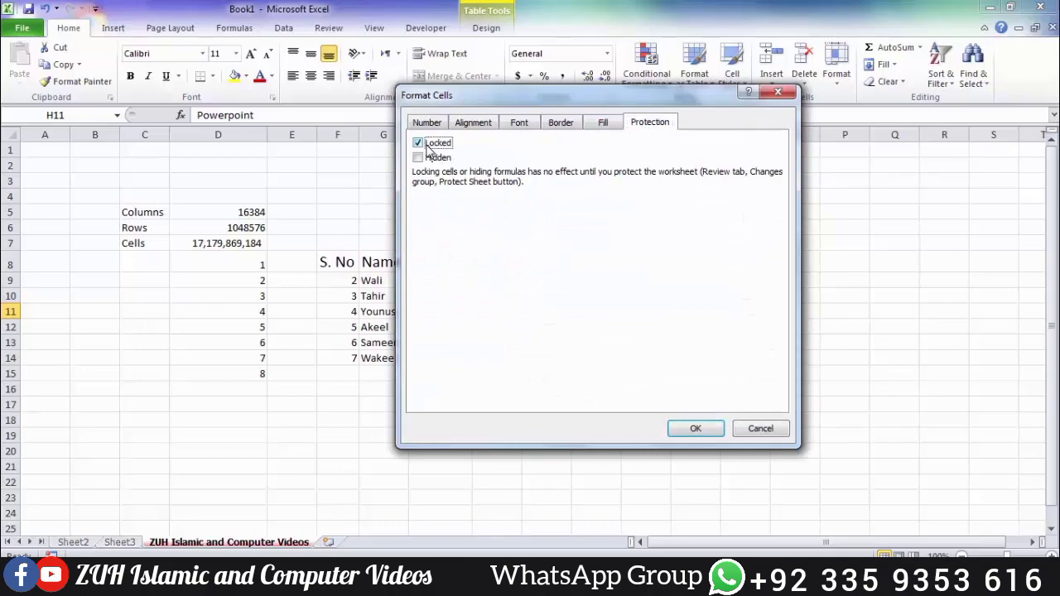
{"action": "left_click", "coordinate": [700, 431]}
{"action": "left_click", "coordinate": [837, 66]}
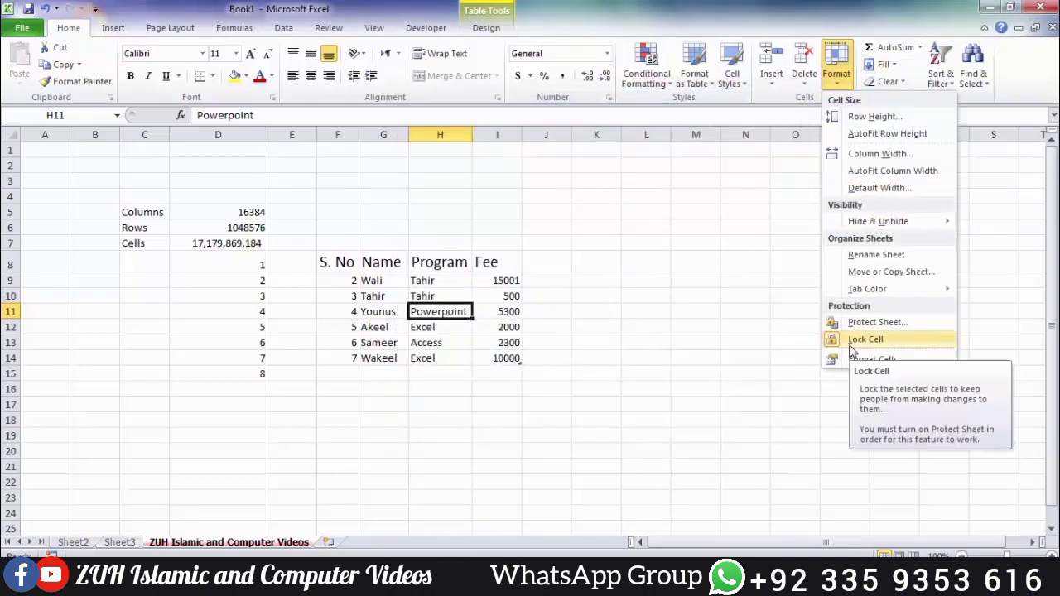
{"action": "left_click", "coordinate": [863, 361]}
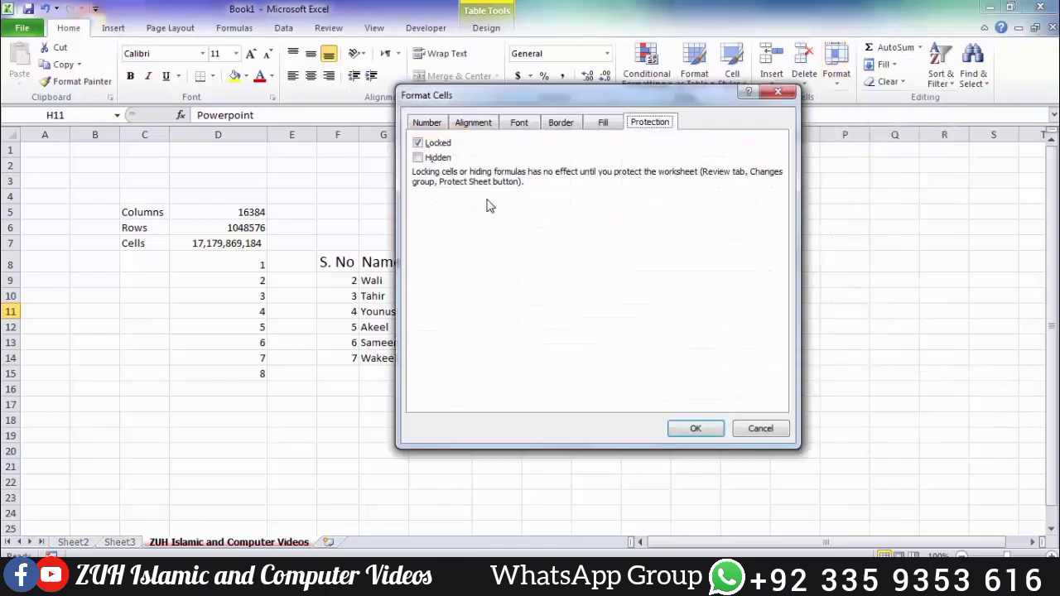
{"action": "key", "text": "Escape"}
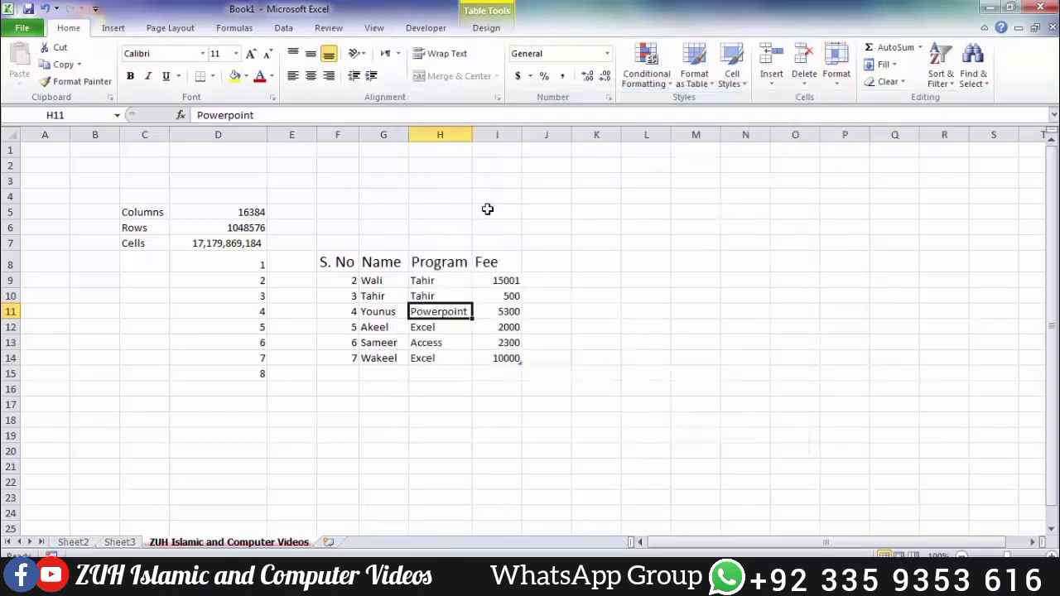
{"action": "left_click", "coordinate": [544, 263]}
{"action": "type", "text": "Dic %"}
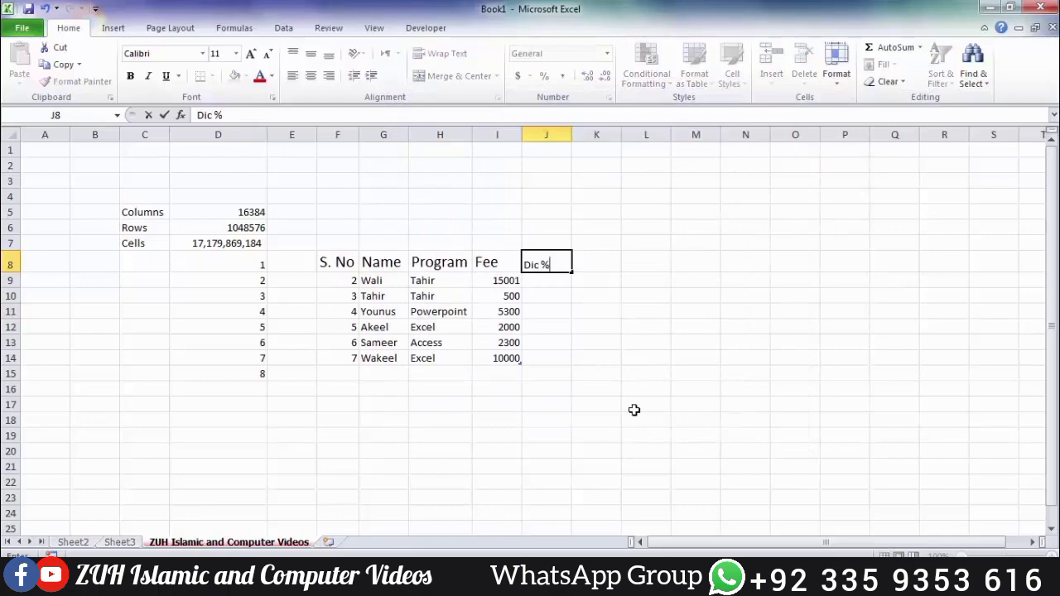
{"action": "key", "text": "Return"}
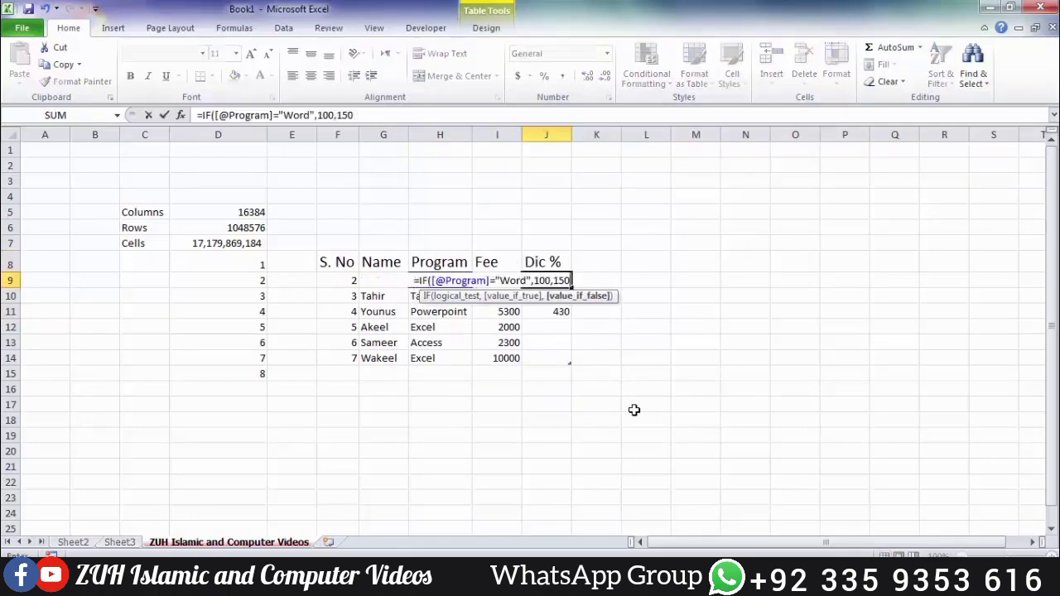
{"action": "key", "text": "Return"}
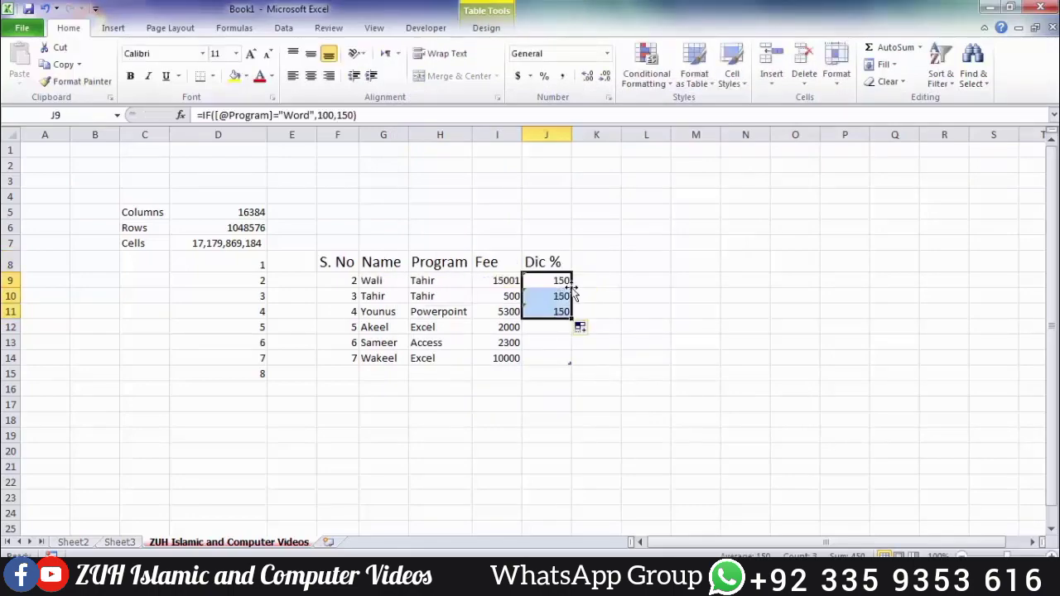
{"action": "double_click", "coordinate": [555, 280]}
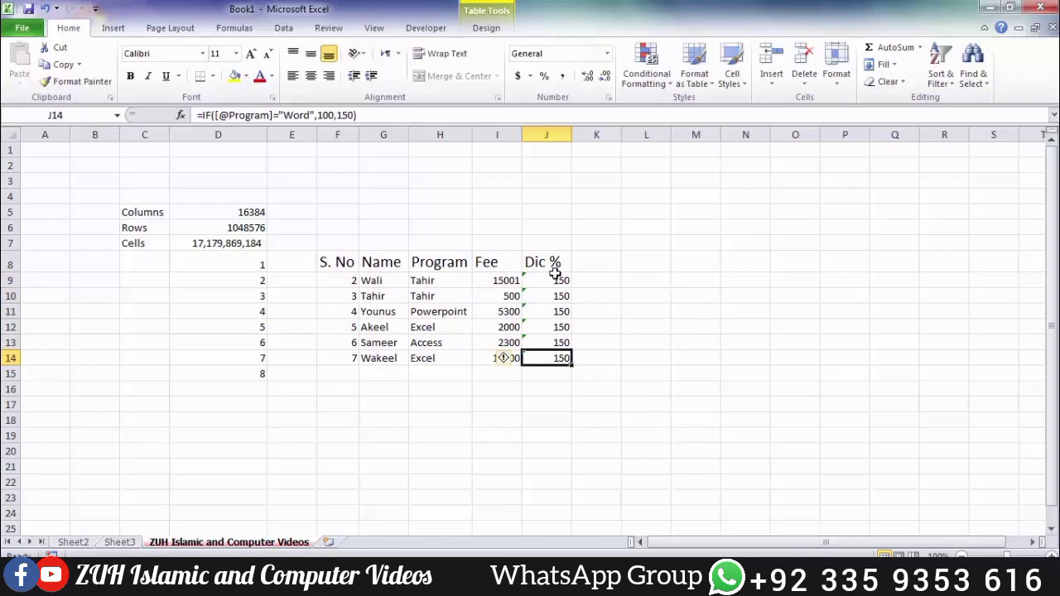
{"action": "left_click", "coordinate": [552, 281]}
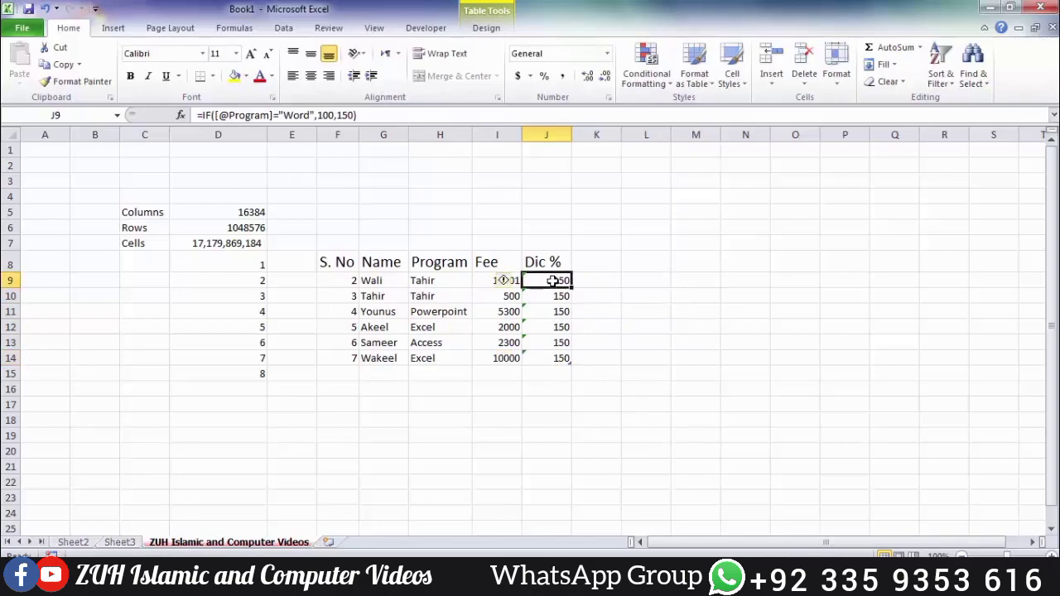
{"action": "left_click", "coordinate": [840, 84]}
{"action": "left_click", "coordinate": [620, 324]}
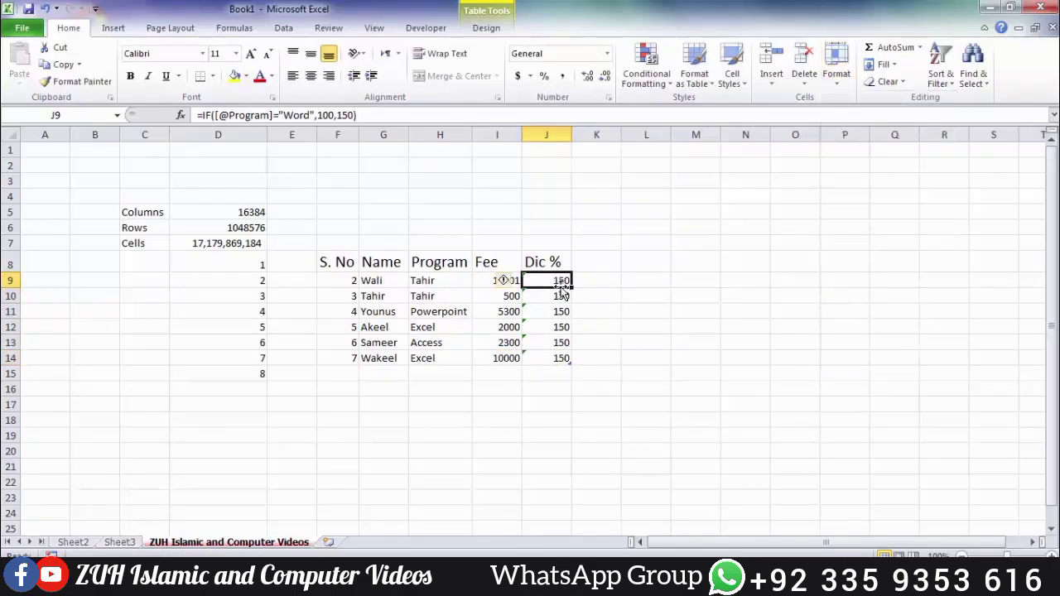
{"action": "left_click_drag", "start_coordinate": [561, 286], "coordinate": [559, 356]}
{"action": "left_click", "coordinate": [836, 78]}
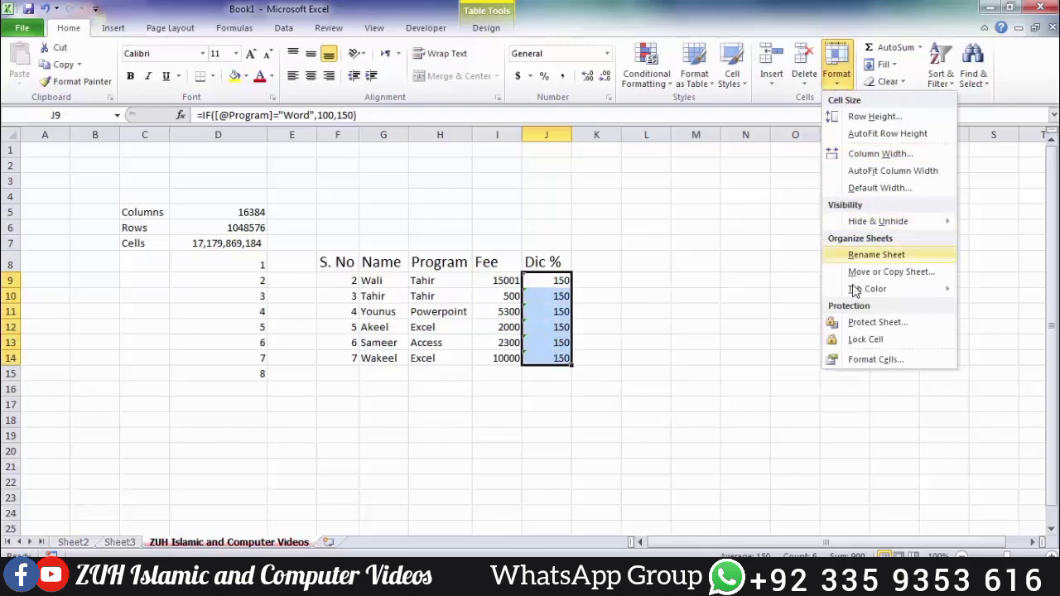
Step: Mark the Dic % cells J9:J14 as Hidden and Locked
{"action": "left_click", "coordinate": [834, 359]}
{"action": "left_click", "coordinate": [418, 158]}
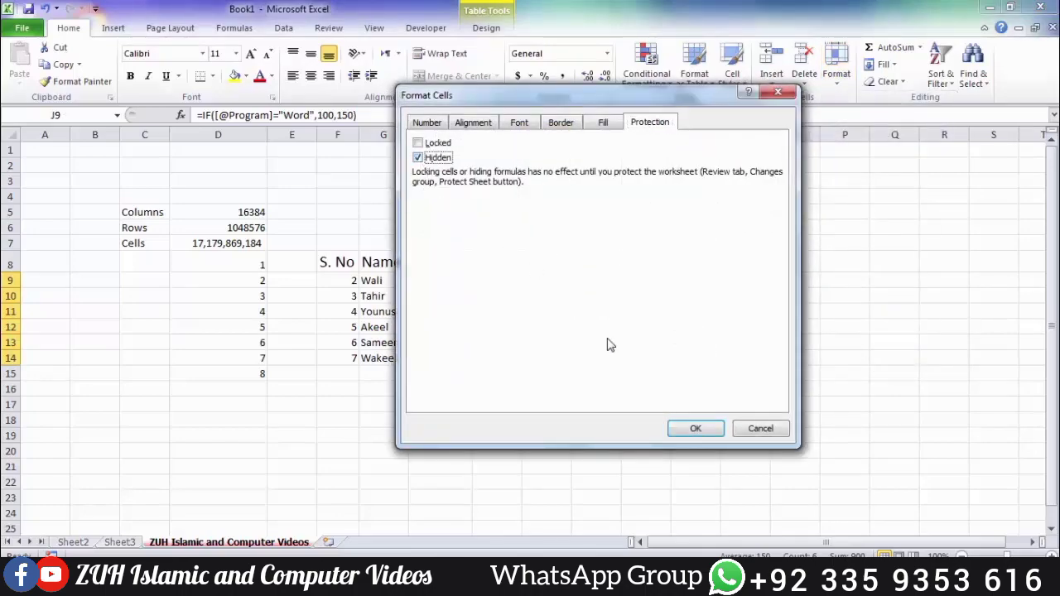
{"action": "left_click", "coordinate": [696, 428]}
{"action": "left_click", "coordinate": [839, 75]}
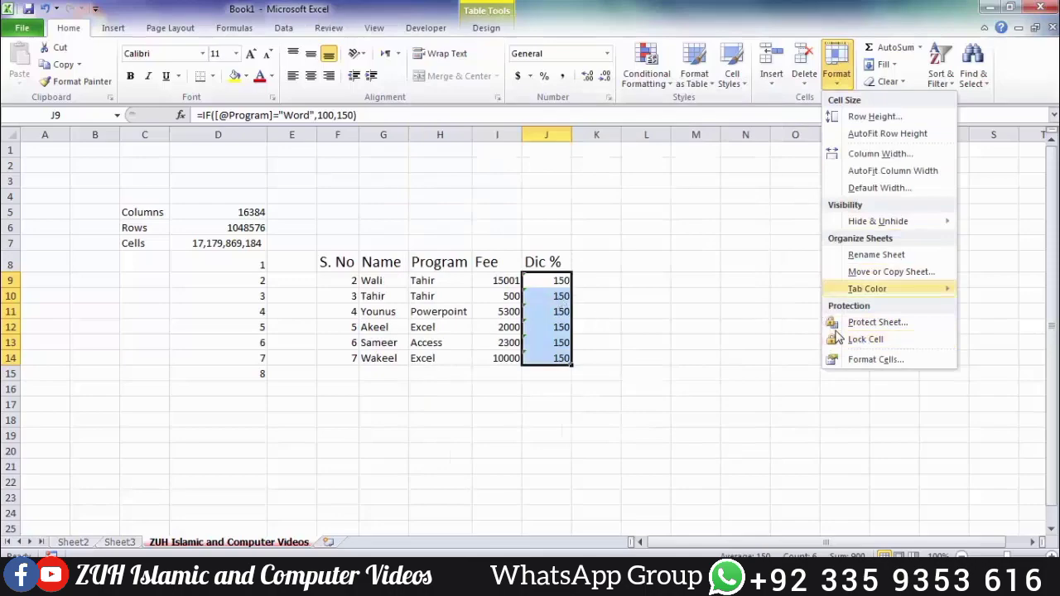
{"action": "left_click", "coordinate": [861, 340]}
Step: Protect the sheet with a password, entered and confirmed
{"action": "left_click", "coordinate": [836, 75]}
{"action": "left_click", "coordinate": [864, 323]}
{"action": "type", "text": "1234"}
{"action": "key", "text": "Return"}
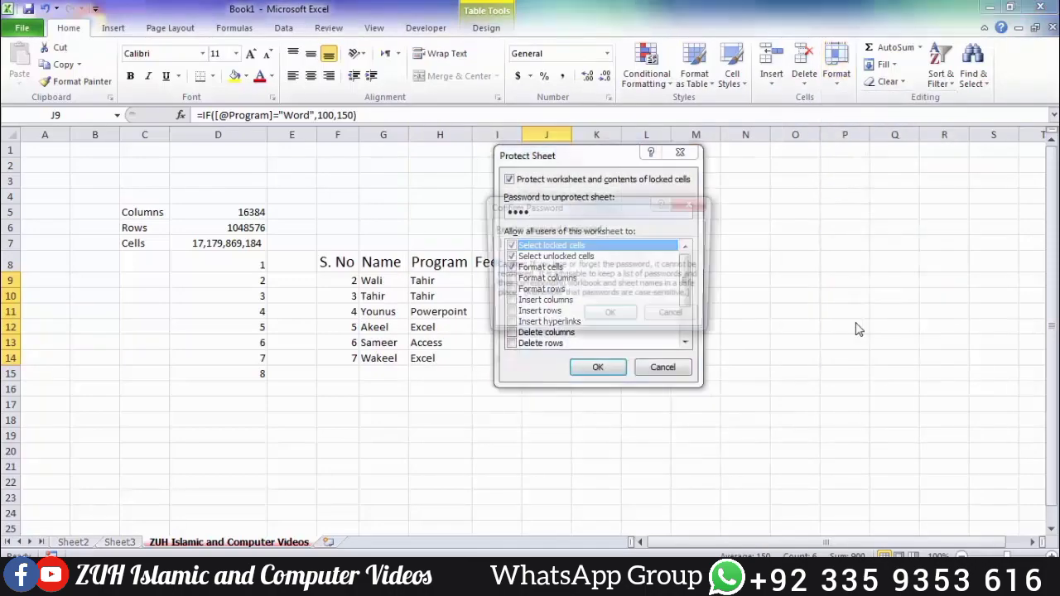
{"action": "type", "text": "1234"}
{"action": "key", "text": "Return"}
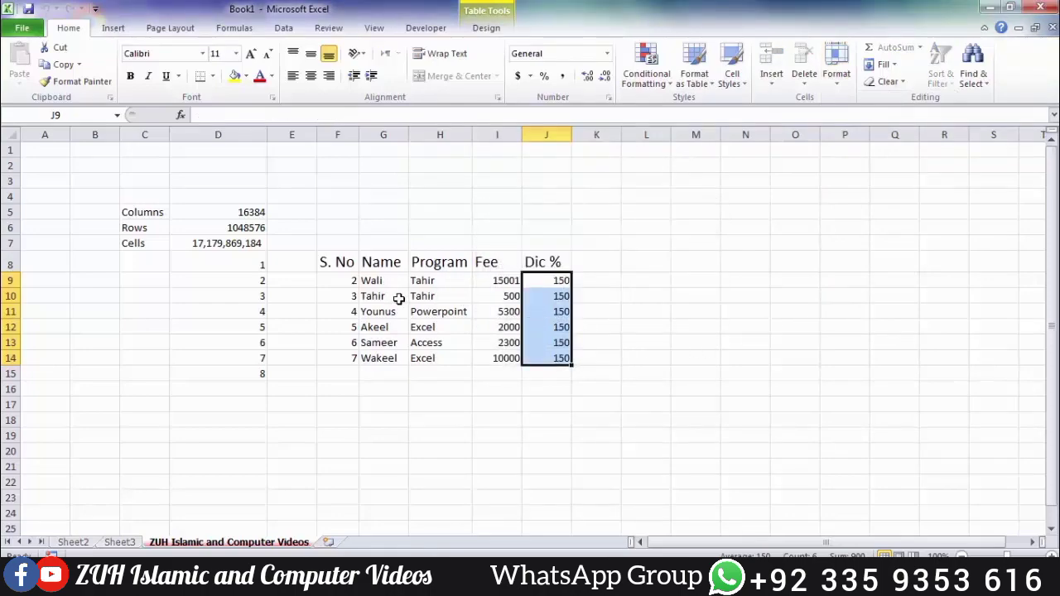
Step: Verify J9's formula is hidden and that J9 and J10 reject deletion
{"action": "left_click", "coordinate": [421, 282]}
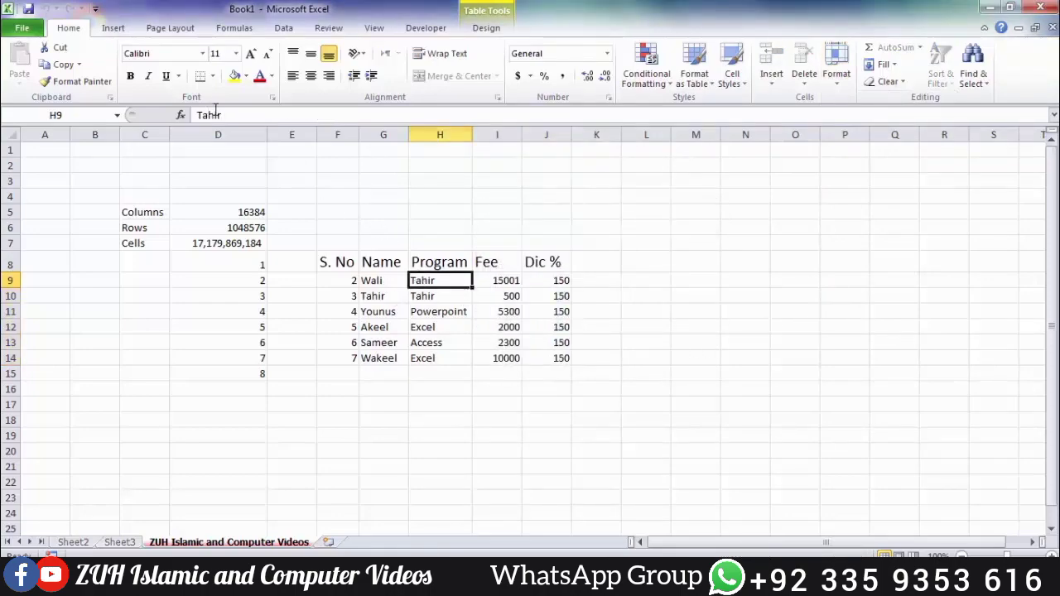
{"action": "left_click", "coordinate": [554, 280]}
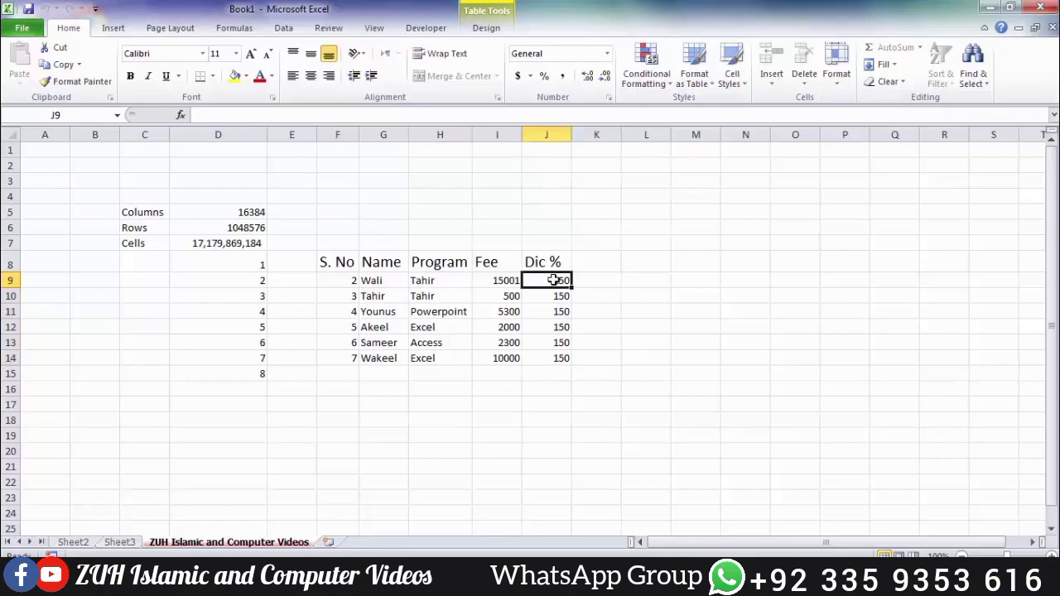
{"action": "key", "text": "Delete"}
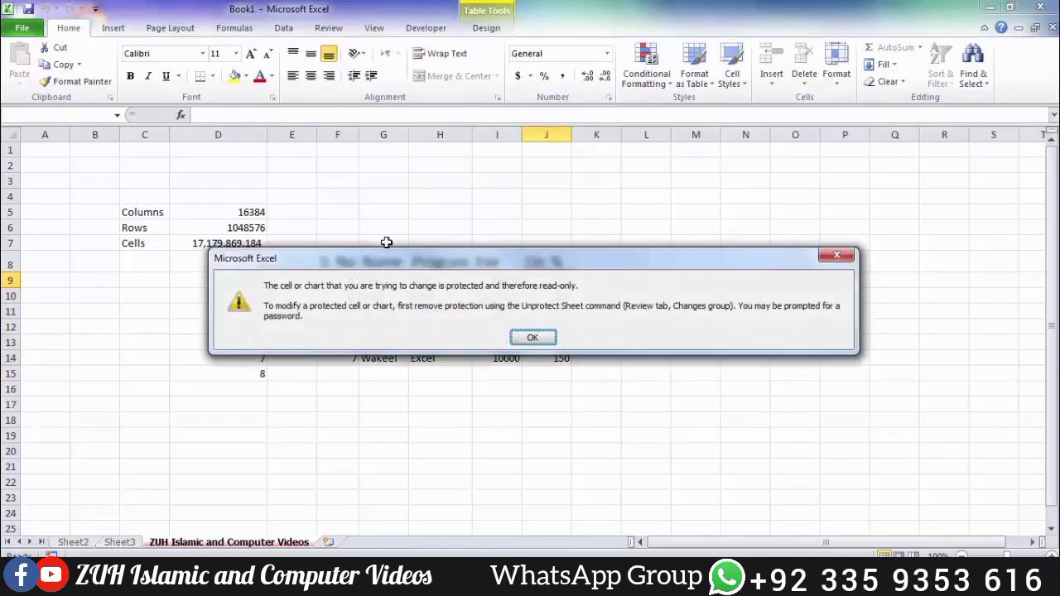
{"action": "key", "text": "Return"}
{"action": "key", "text": "Down"}
{"action": "key", "text": "Delete"}
{"action": "key", "text": "Return"}
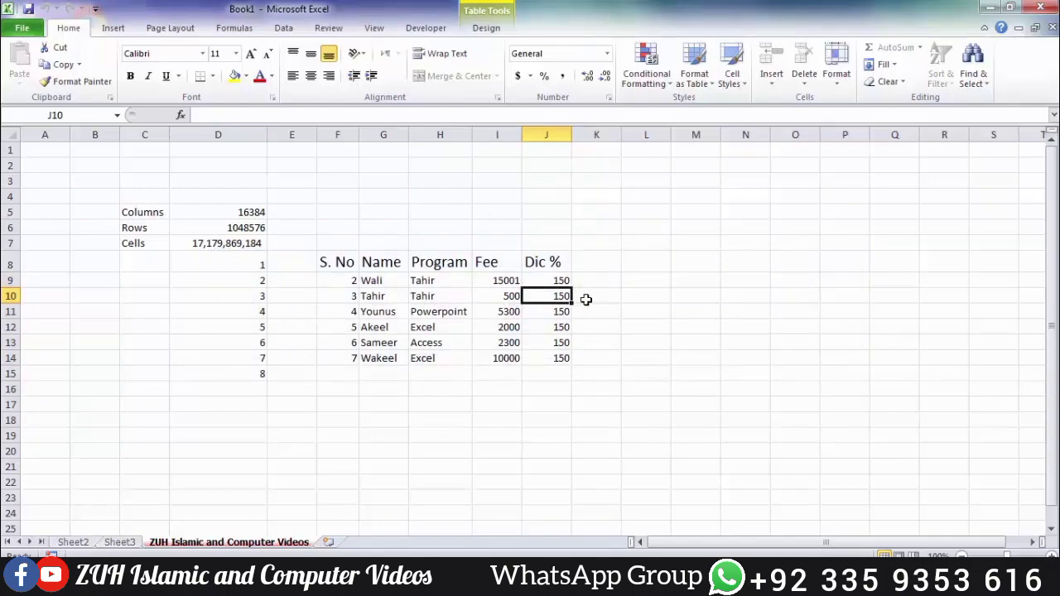
{"action": "left_click", "coordinate": [843, 69]}
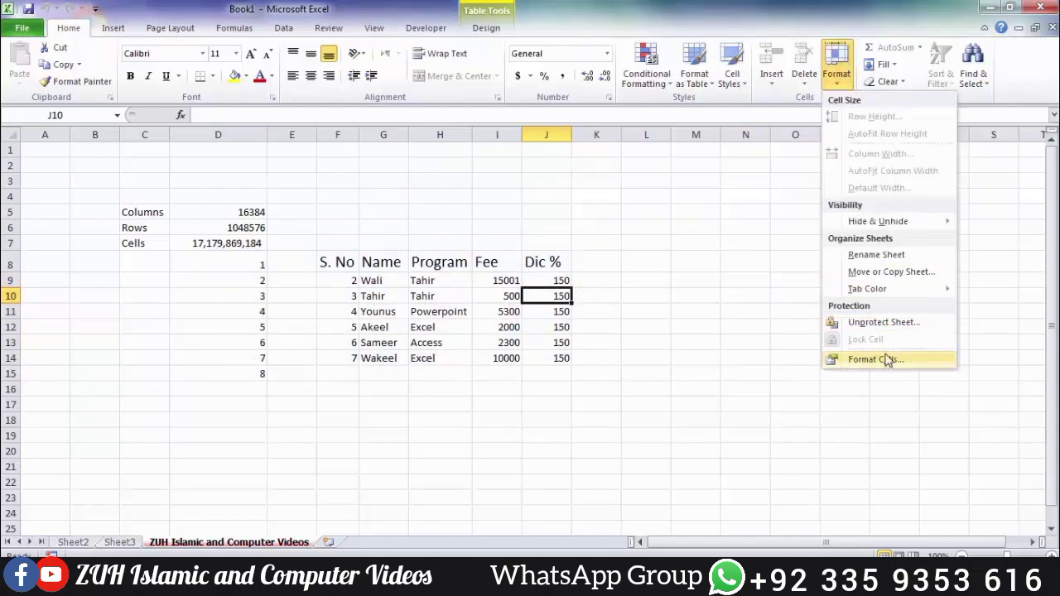
{"action": "left_click", "coordinate": [729, 335]}
{"action": "left_click", "coordinate": [639, 305]}
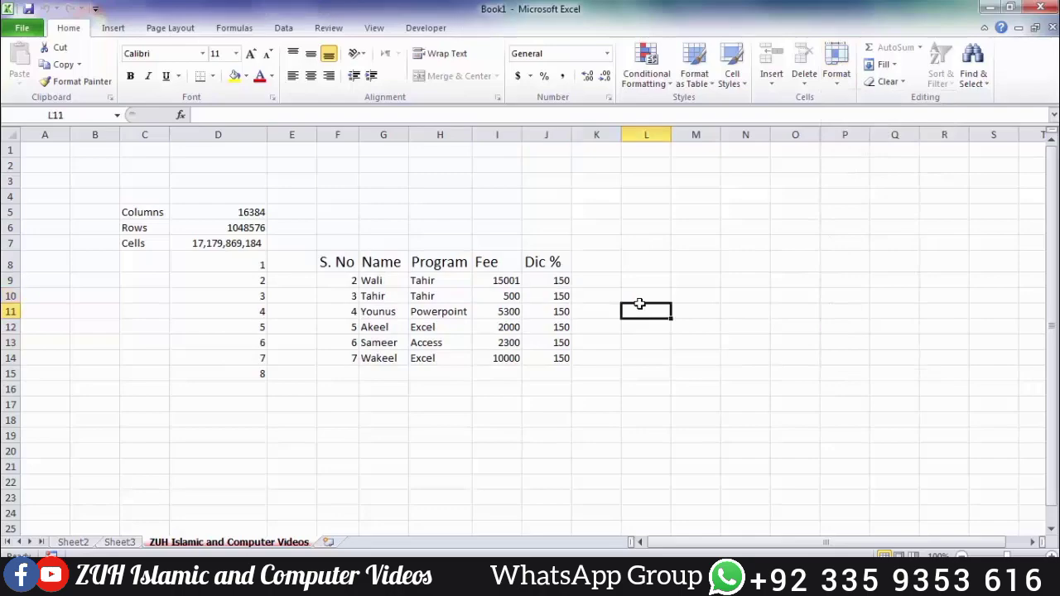